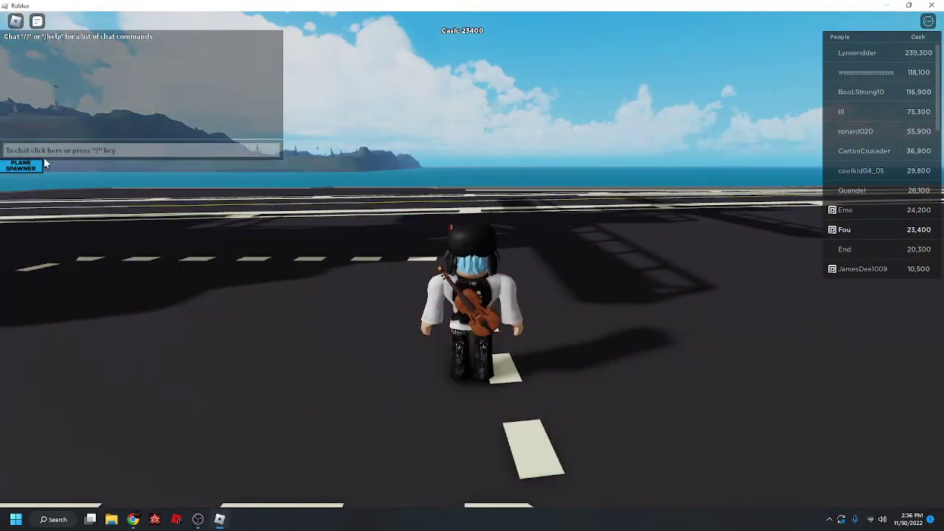
# Step: Spawn a Bomber on the carrier deck and walk over to it
pyautogui.click(20, 165)
pyautogui.click(151, 258)
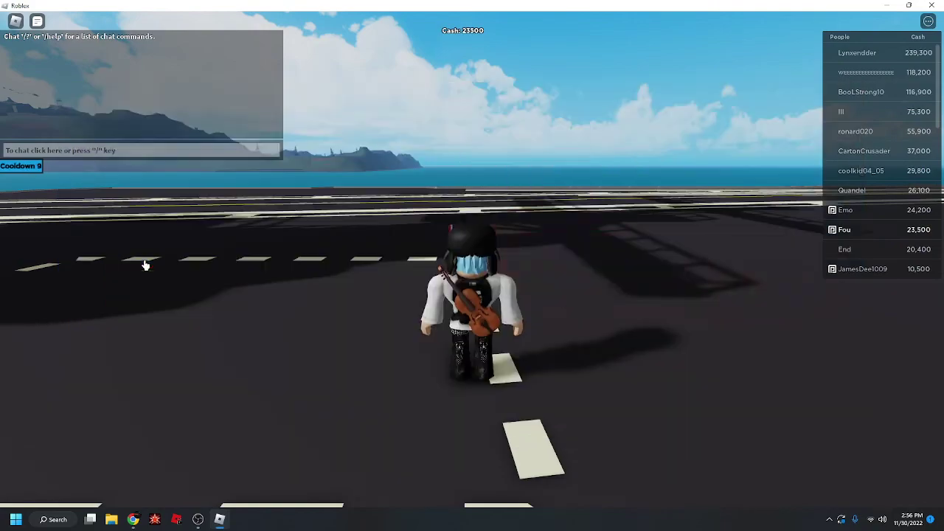
pyautogui.moveTo(148, 266)
pyautogui.mouseDown()
pyautogui.moveTo(385, 304)
pyautogui.moveTo(441, 252)
pyautogui.mouseUp()
pyautogui.press('w')
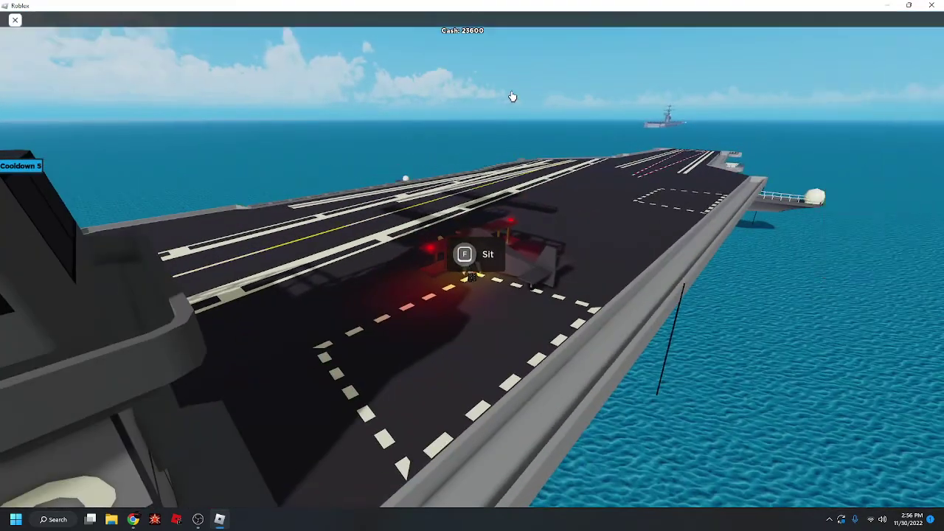
# Step: Open the game menu's settings, then close the menu
pyautogui.press('Escape')
pyautogui.click(417, 107)
pyautogui.press('Escape')
# Step: Sit in the parked bomber and drop a bomb, destroying the plane
pyautogui.press('f')
pyautogui.moveTo(472, 310)
pyautogui.mouseDown()
pyautogui.moveTo(465, 254)
pyautogui.moveTo(414, 270)
pyautogui.mouseUp()
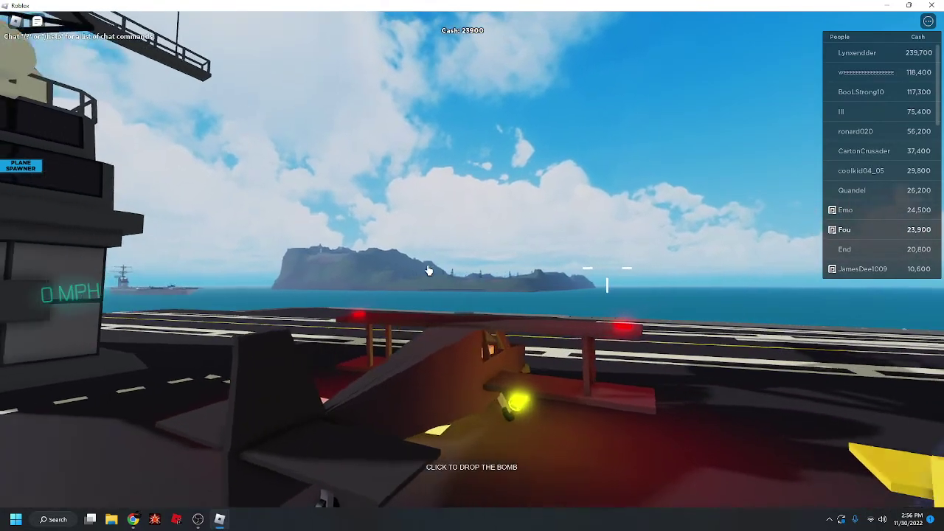
pyautogui.moveTo(414, 270)
pyautogui.mouseDown()
pyautogui.moveTo(675, 274)
pyautogui.moveTo(435, 277)
pyautogui.mouseUp()
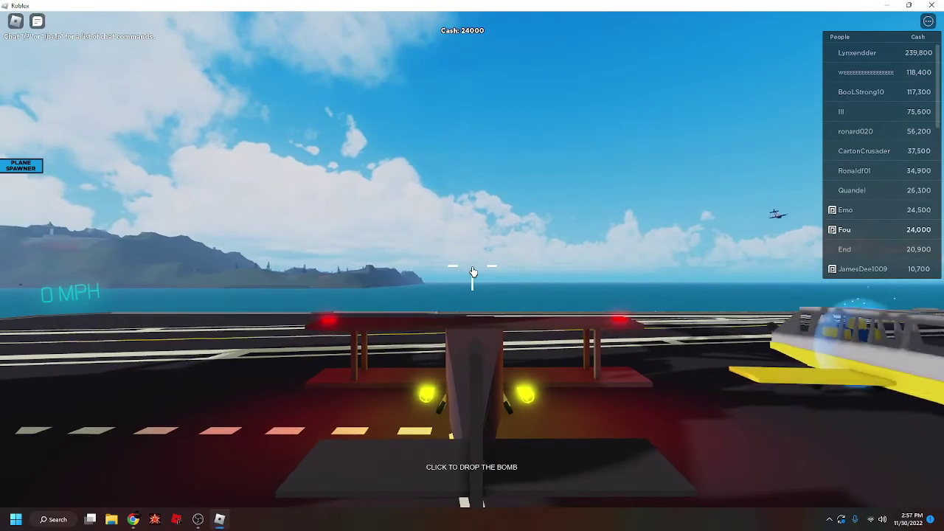
pyautogui.click(472, 273)
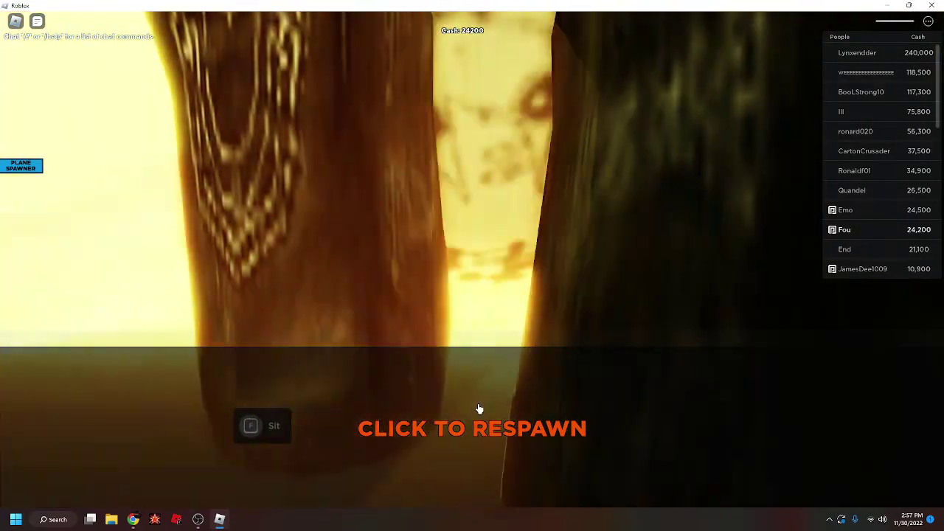
# Step: Respawn, spawn a Bomber biplane nearby, and take its pilot seat
pyautogui.click(480, 343)
pyautogui.press('w')
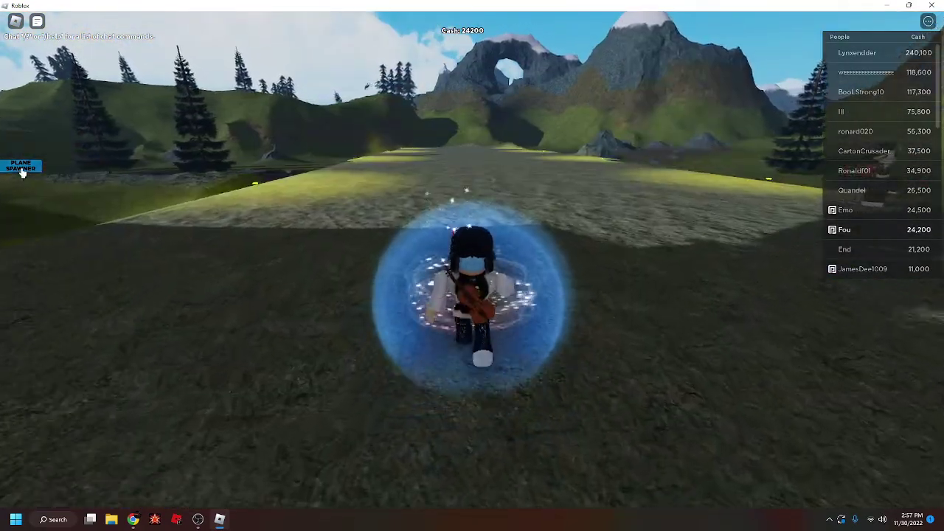
pyautogui.click(21, 165)
pyautogui.click(157, 272)
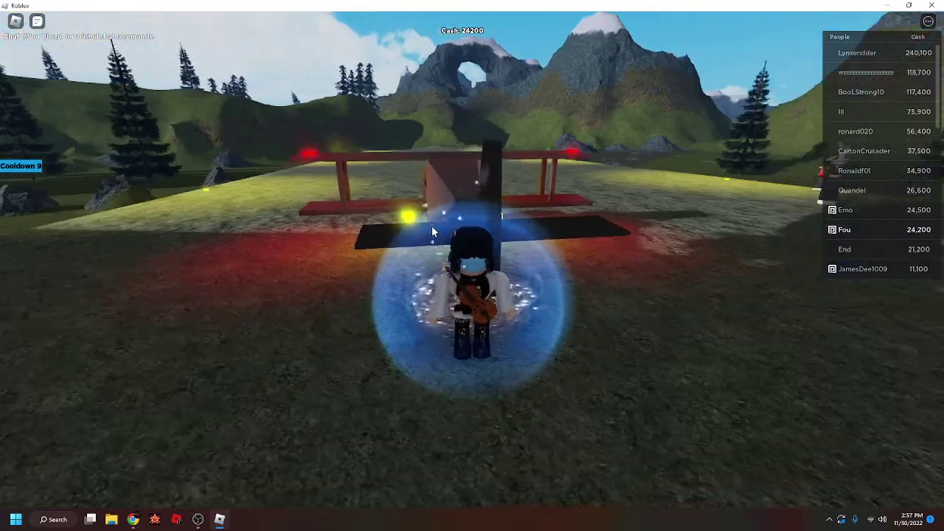
pyautogui.press('w')
pyautogui.press('e')
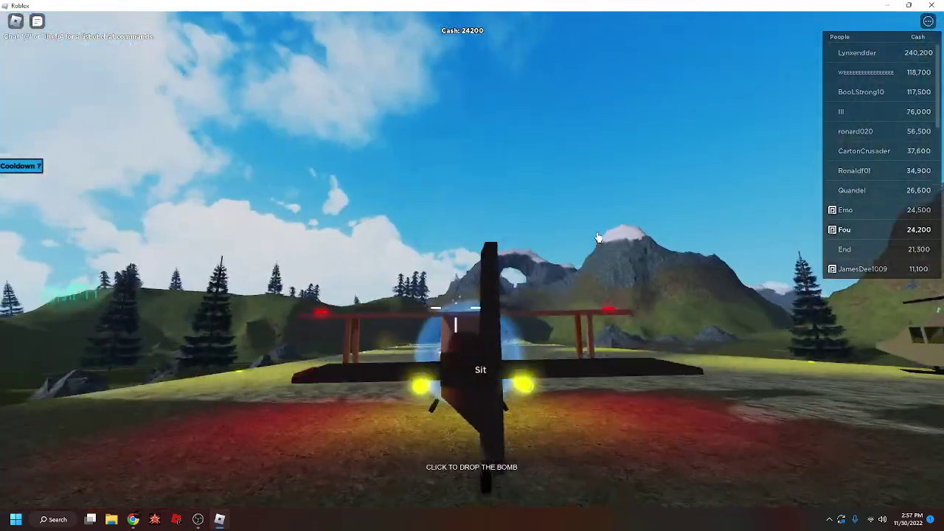
# Step: Take off and fly the red biplane, banking and rolling until it crashes
pyautogui.press('w')
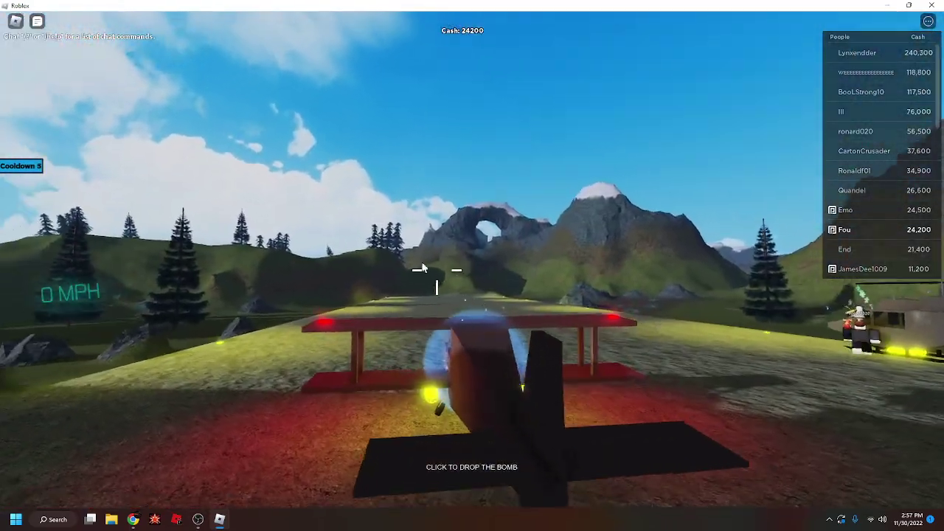
pyautogui.press('w')
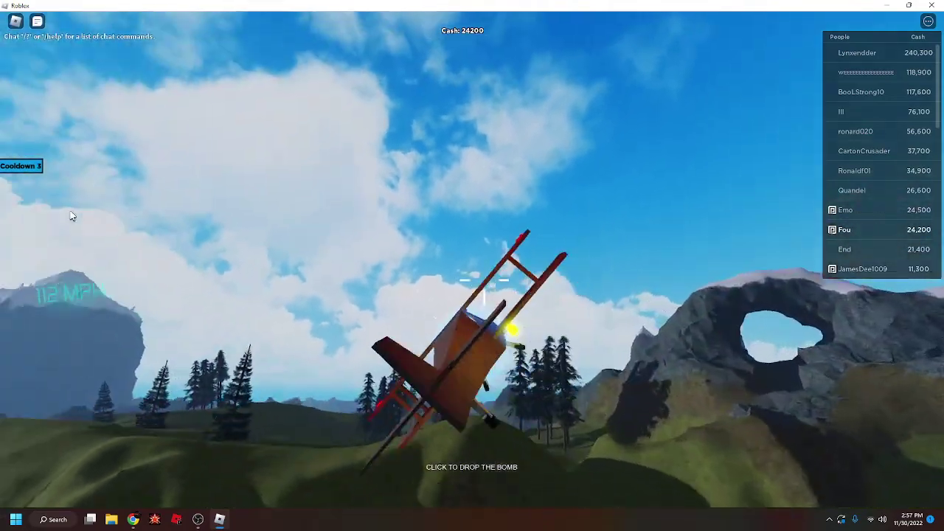
pyautogui.press('w')
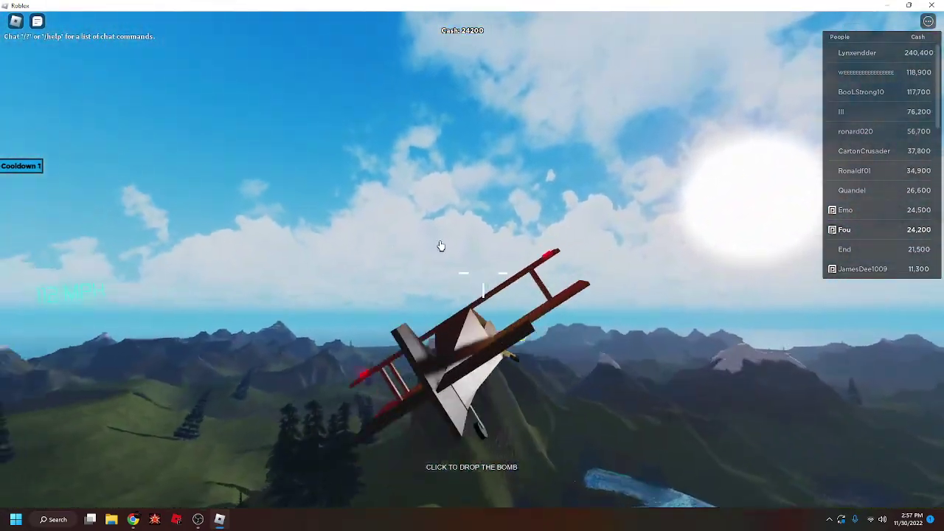
pyautogui.press('w')
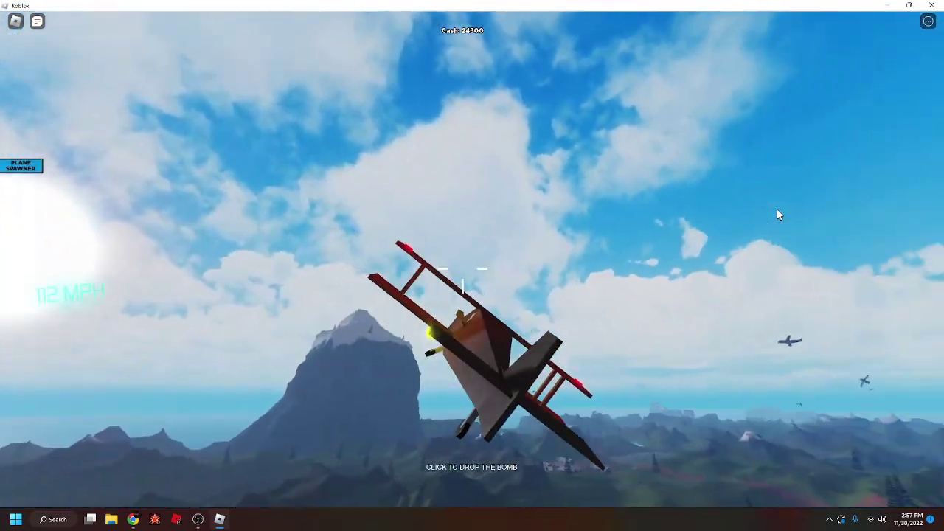
pyautogui.press('w')
pyautogui.press('w')
pyautogui.press('w')
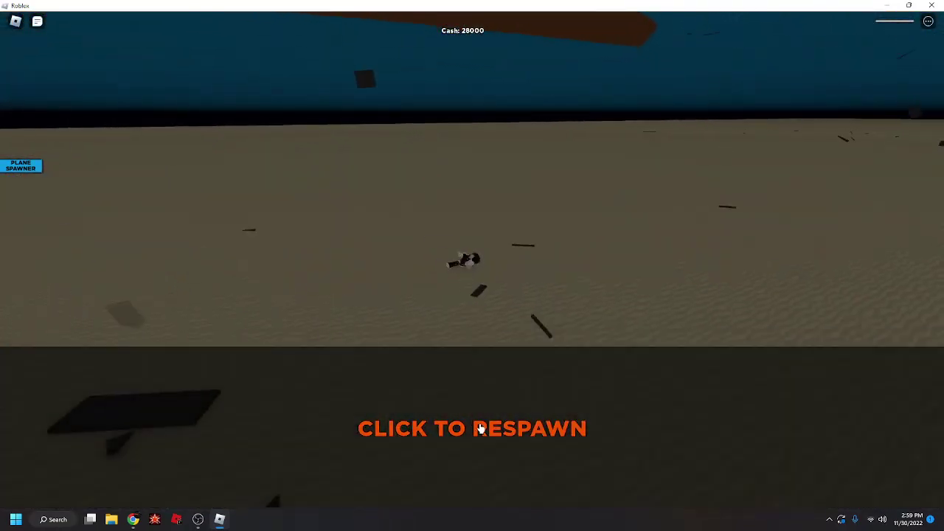
# Step: Respawn after the crash and spawn a Cargo plane from the plane list
pyautogui.click(481, 428)
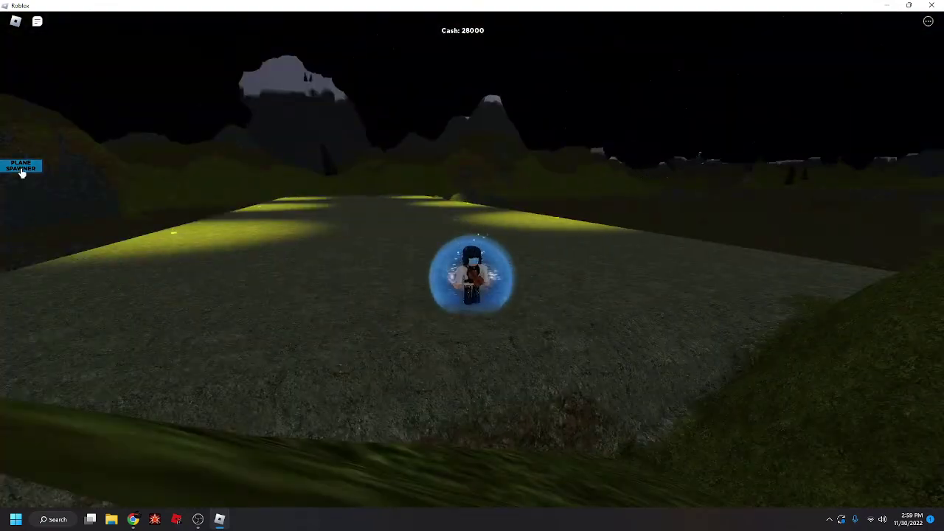
pyautogui.click(21, 166)
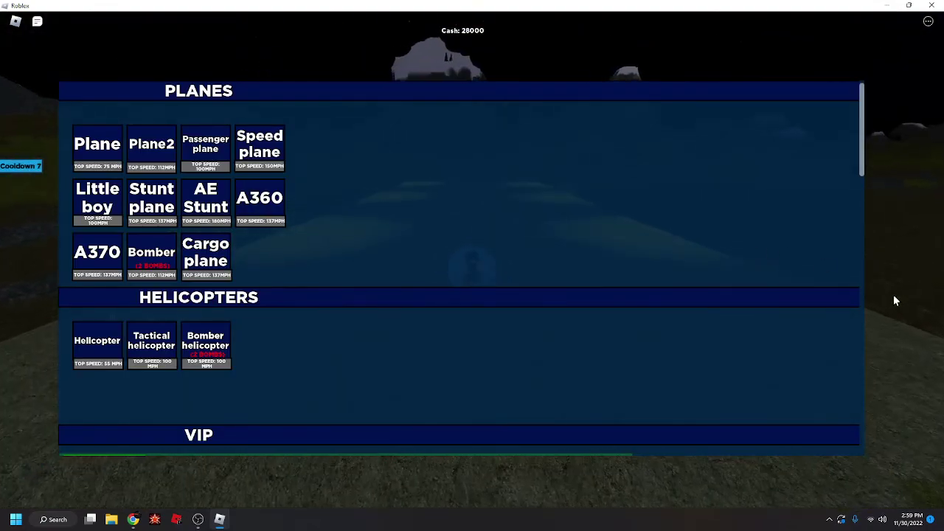
pyautogui.click(204, 253)
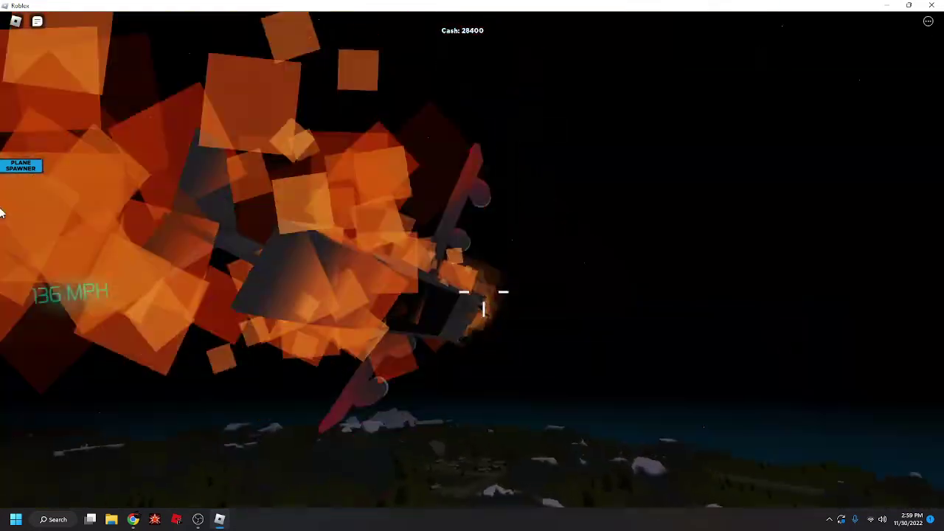
pyautogui.click(37, 20)
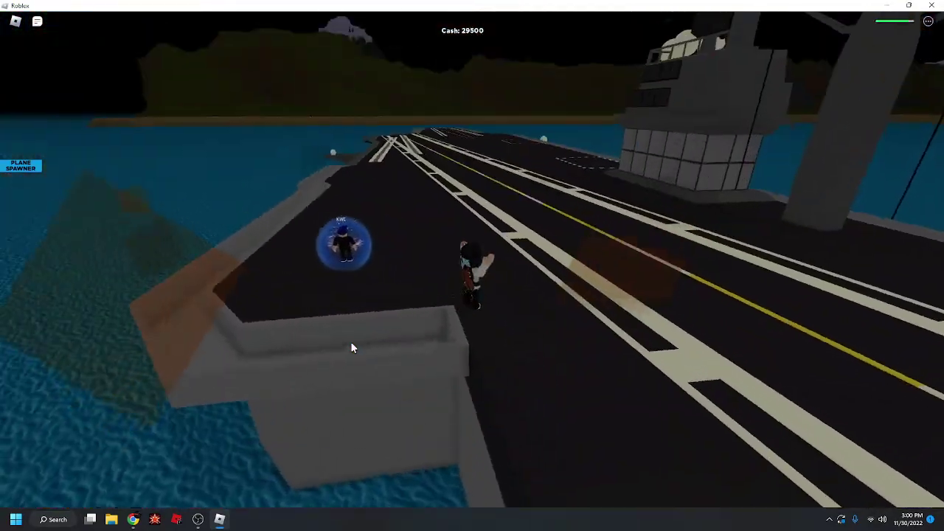
# Step: Spawn a large plane on the carrier runway and take the pilot seat
pyautogui.rightClick(351, 341)
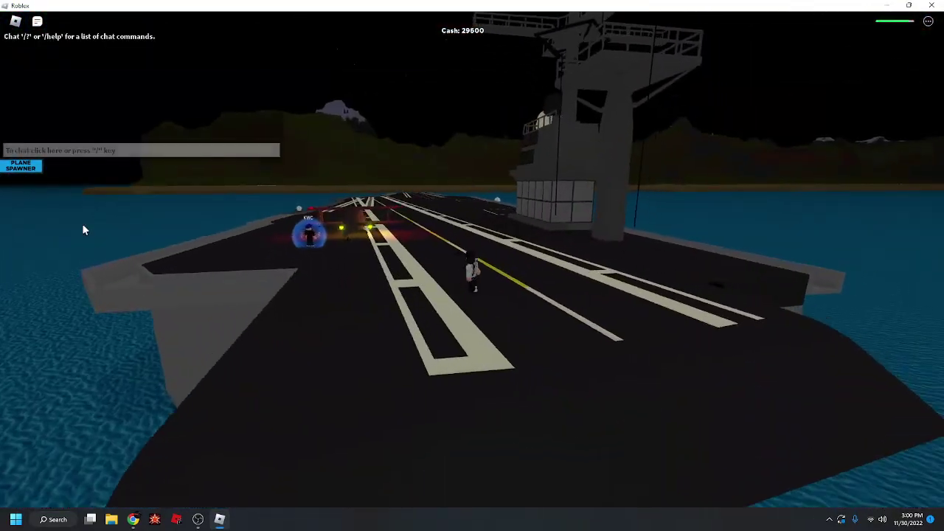
pyautogui.click(20, 165)
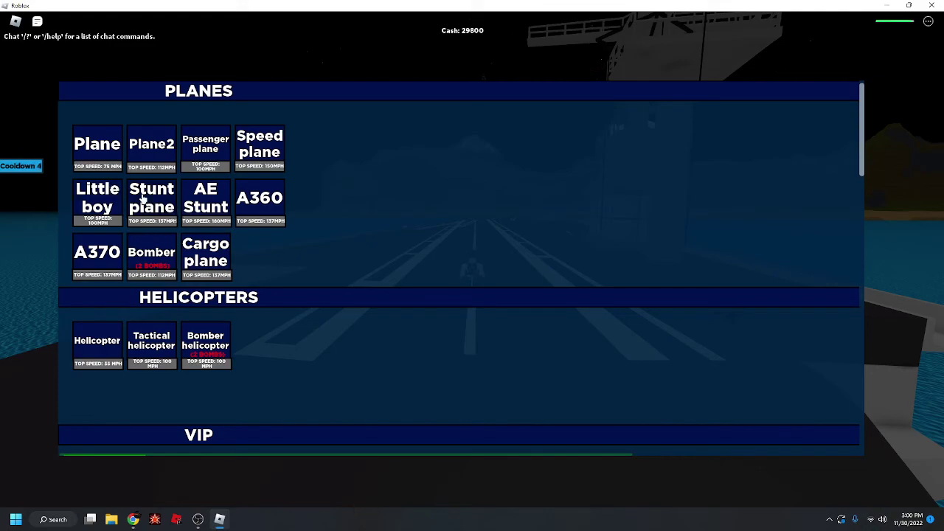
pyautogui.click(152, 199)
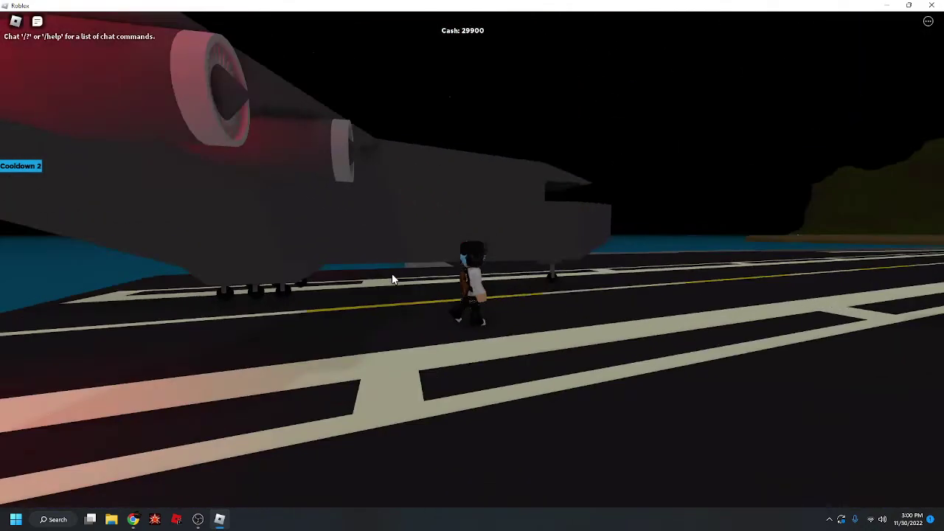
pyautogui.press('e')
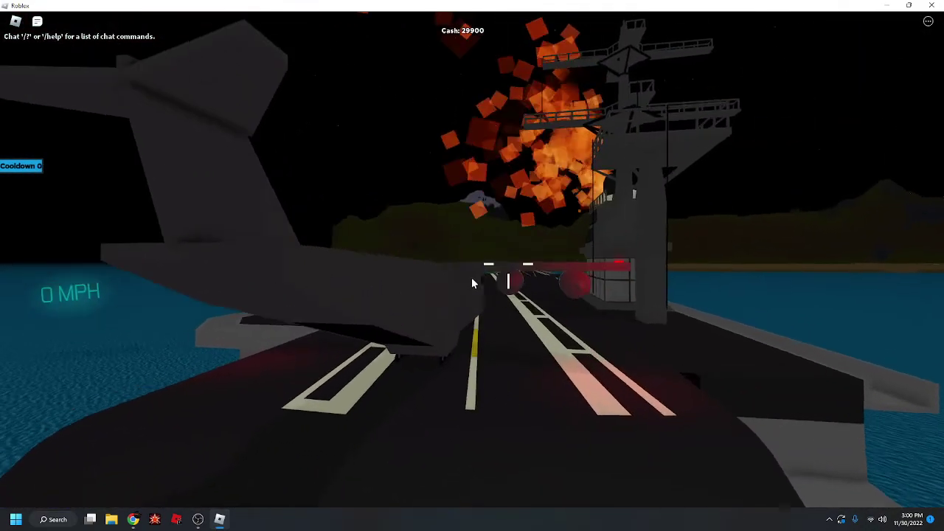
# Step: Take off from the carrier and fly low over the island until crashing
pyautogui.moveTo(481, 285); pyautogui.dragTo(404, 281)
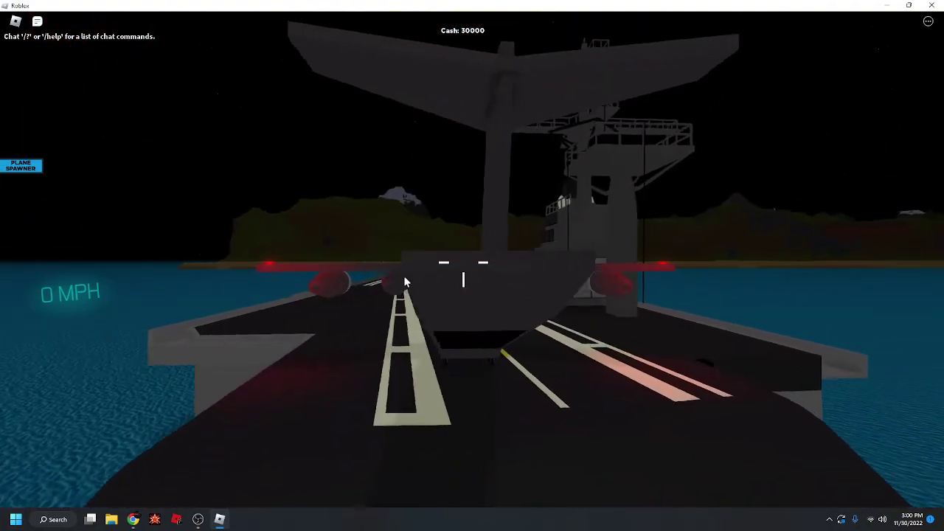
pyautogui.press('w')
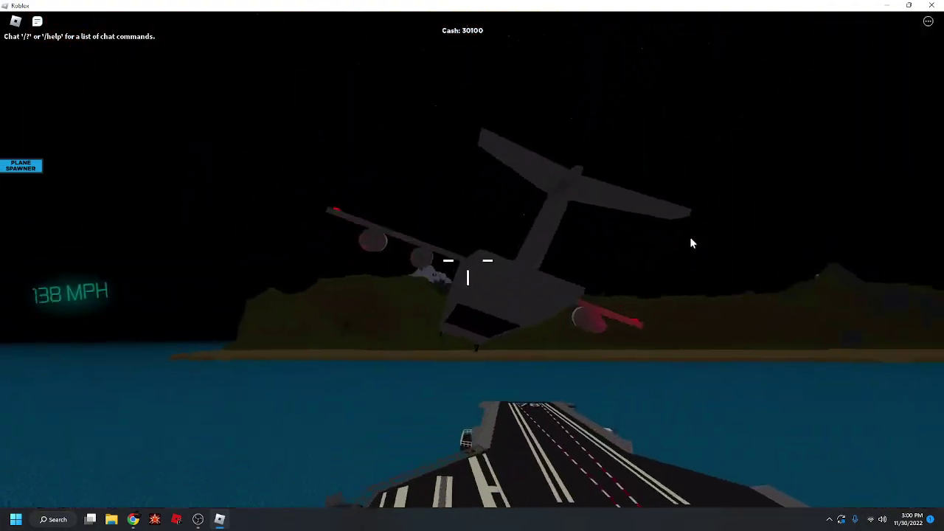
pyautogui.moveTo(694, 238); pyautogui.dragTo(511, 196)
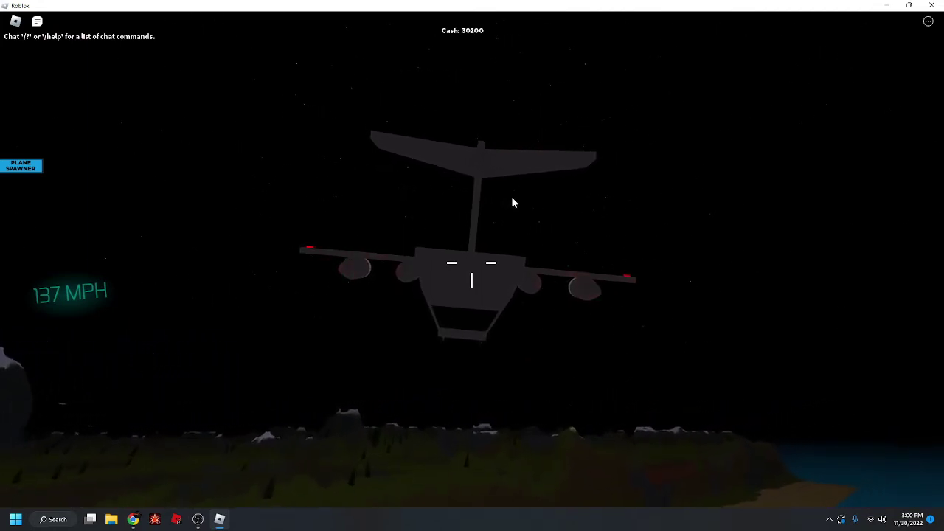
pyautogui.moveTo(512, 196)
pyautogui.mouseDown()
pyautogui.moveTo(636, 226)
pyautogui.moveTo(463, 260)
pyautogui.moveTo(440, 315)
pyautogui.moveTo(397, 316)
pyautogui.moveTo(426, 310)
pyautogui.moveTo(328, 281)
pyautogui.moveTo(204, 267)
pyautogui.moveTo(106, 242)
pyautogui.moveTo(132, 269)
pyautogui.moveTo(537, 273)
pyautogui.moveTo(561, 287)
pyautogui.moveTo(492, 285)
pyautogui.moveTo(421, 311)
pyautogui.moveTo(472, 280)
pyautogui.moveTo(528, 298)
pyautogui.moveTo(510, 275)
pyautogui.moveTo(562, 293)
pyautogui.moveTo(528, 242)
pyautogui.moveTo(462, 206)
pyautogui.moveTo(393, 220)
pyautogui.moveTo(419, 254)
pyautogui.moveTo(485, 265)
pyautogui.moveTo(495, 233)
pyautogui.moveTo(334, 278)
pyautogui.moveTo(399, 201)
pyautogui.moveTo(446, 228)
pyautogui.moveTo(480, 216)
pyautogui.moveTo(538, 227)
pyautogui.moveTo(540, 212)
pyautogui.mouseUp()
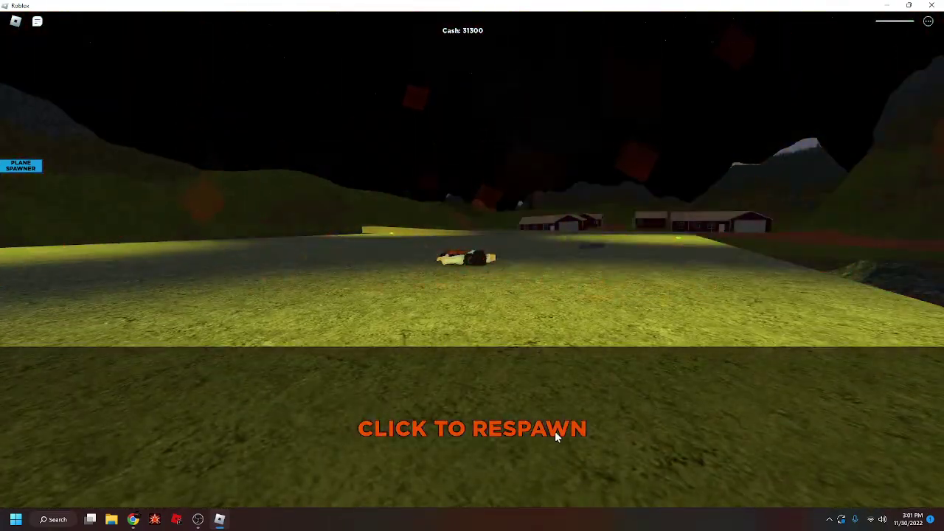
# Step: Respawn, spawn the AE Stunt plane, and move up to it
pyautogui.click(549, 442)
pyautogui.click(21, 165)
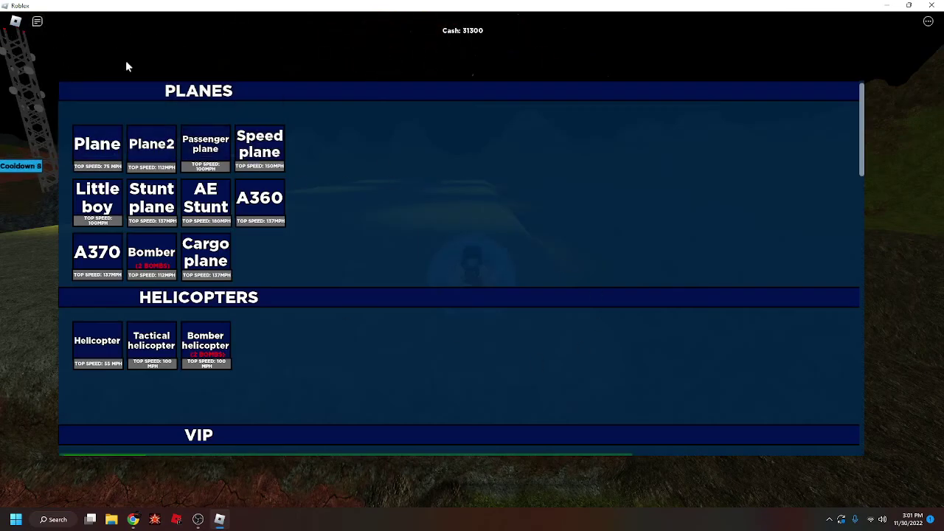
pyautogui.click(206, 203)
pyautogui.press('Right')
pyautogui.press('Right')
pyautogui.press('Right')
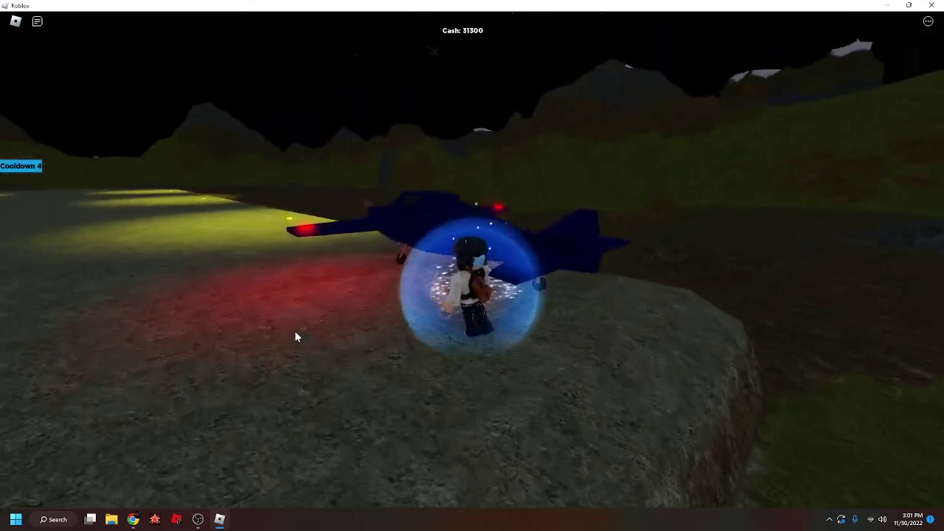
pyautogui.press('f')
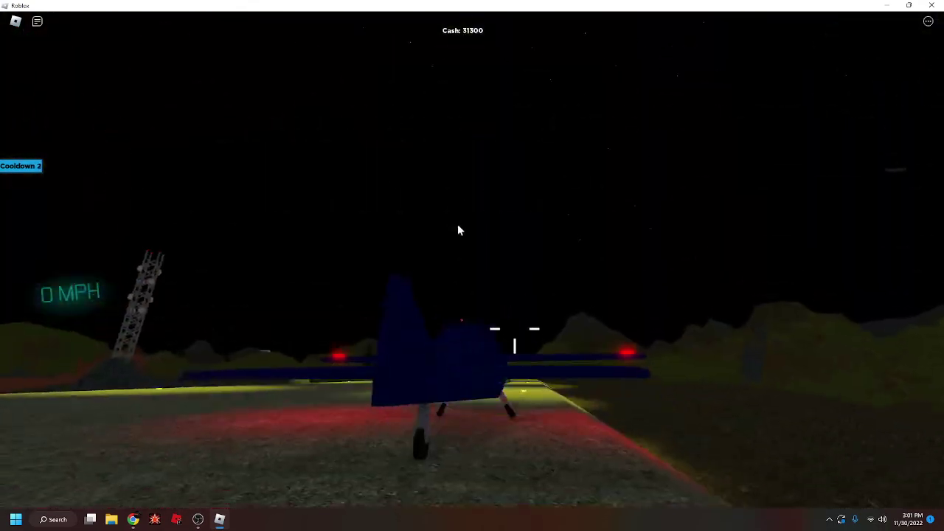
# Step: Board the stunt plane and take off at about 180 MPH
pyautogui.press('w')
pyautogui.press('w')
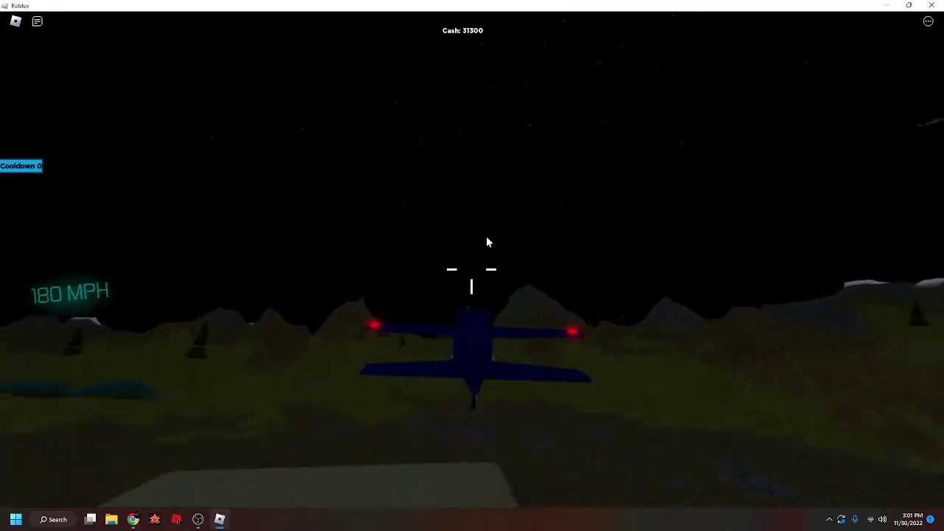
pyautogui.press('w')
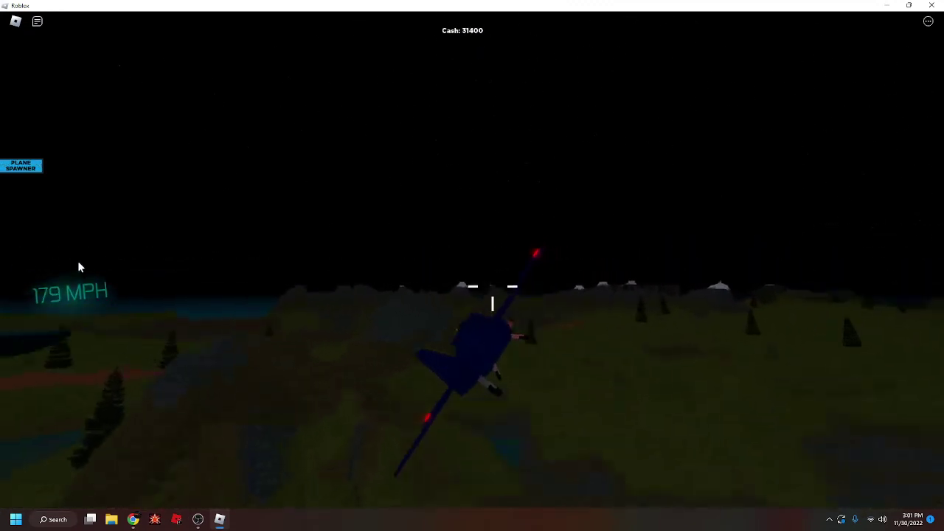
pyautogui.press('w')
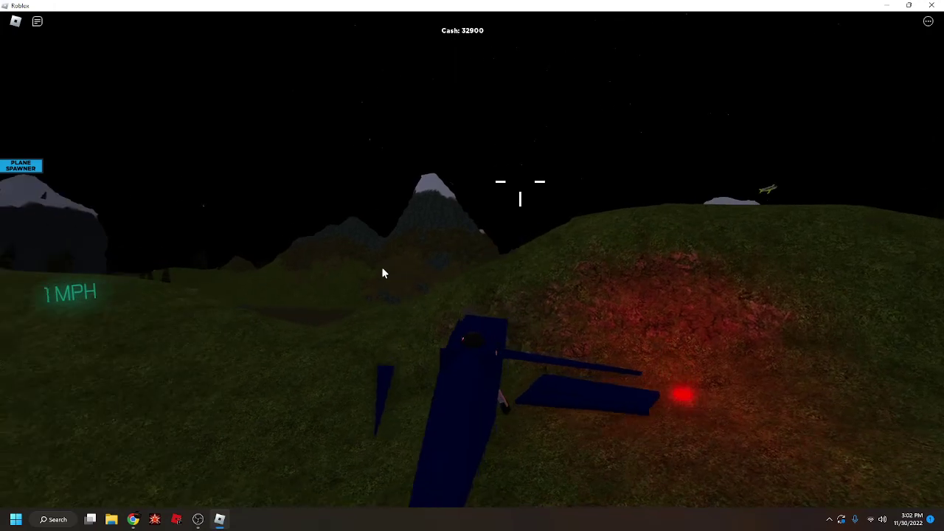
# Step: Get out of the crashed plane and spawn two Cargo planes
pyautogui.press('space')
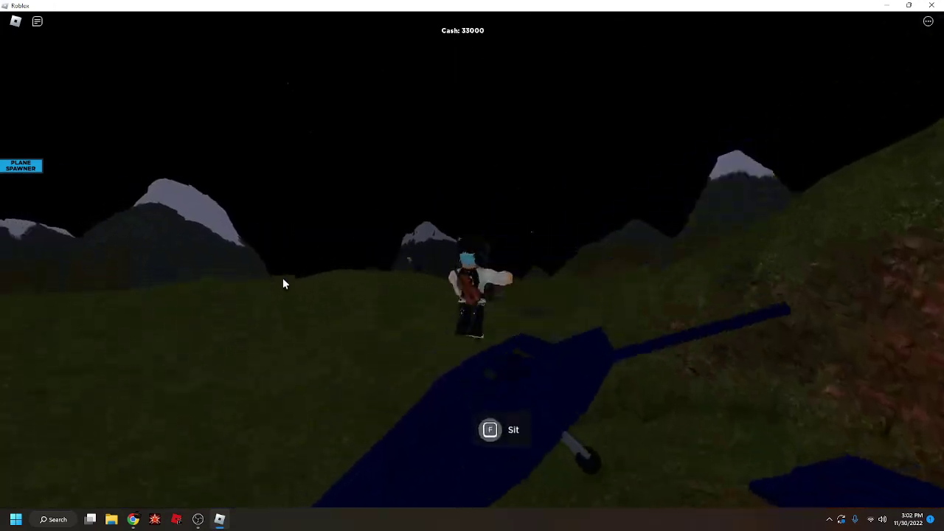
pyautogui.scroll(-5, 294, 277)
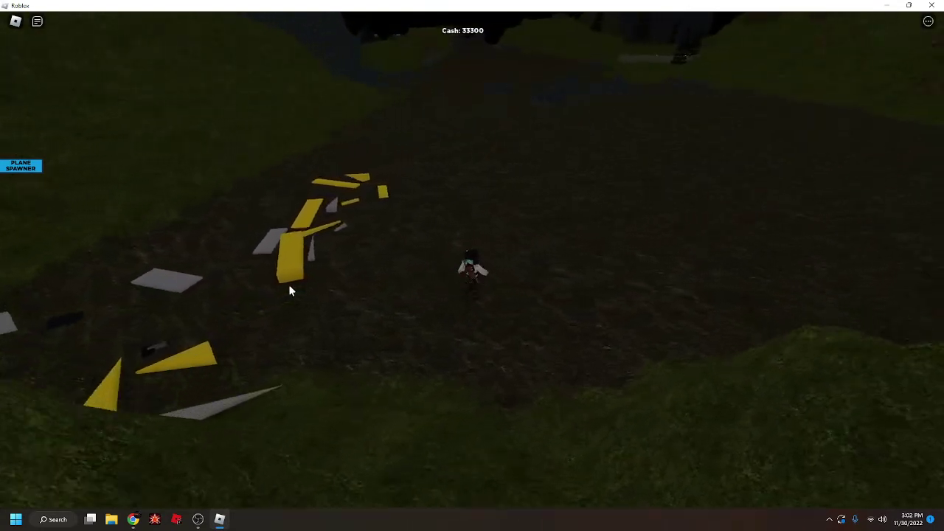
pyautogui.click(22, 165)
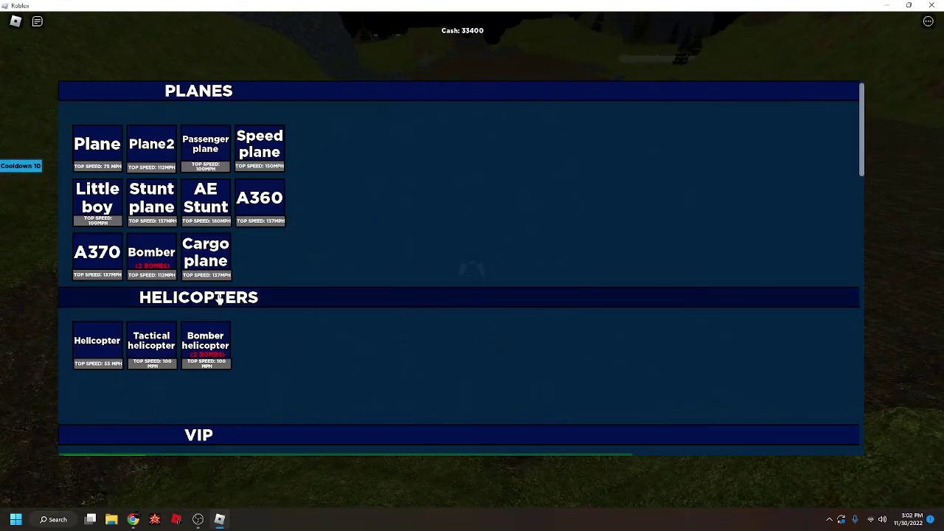
pyautogui.click(205, 257)
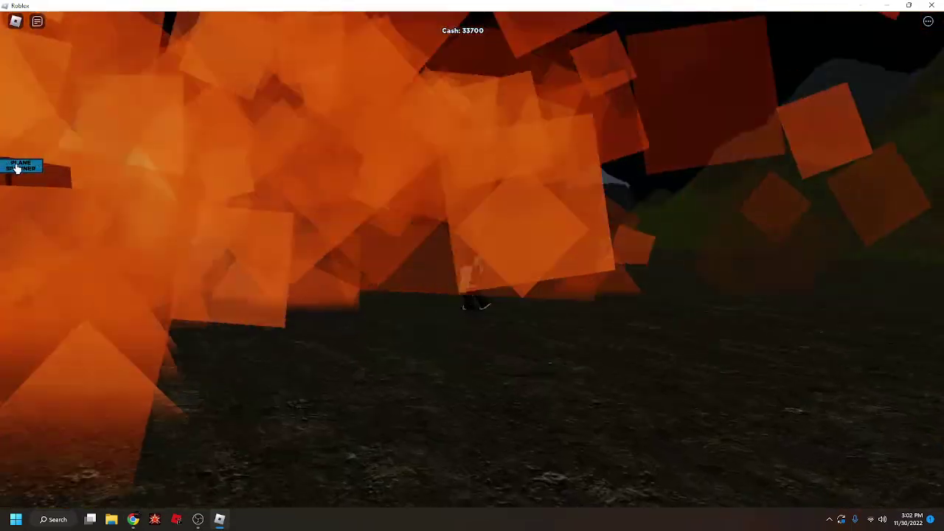
pyautogui.click(21, 165)
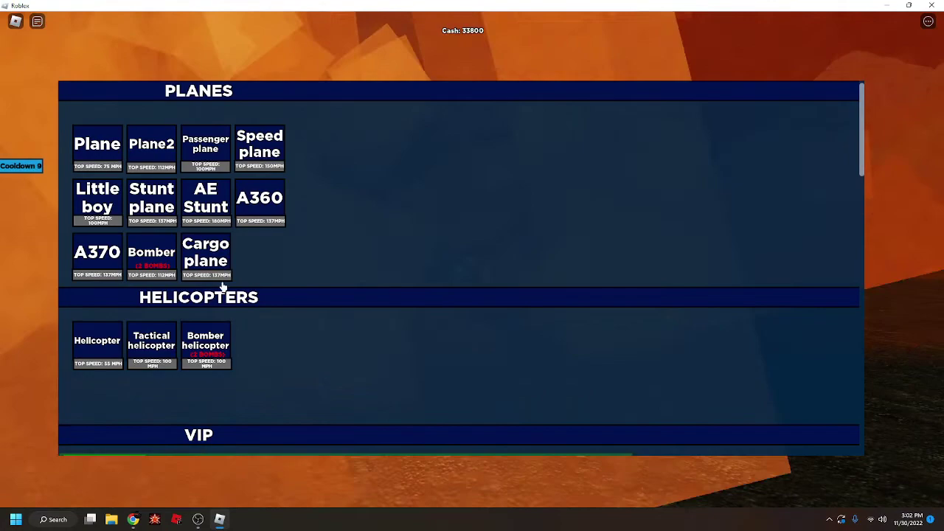
pyautogui.click(205, 258)
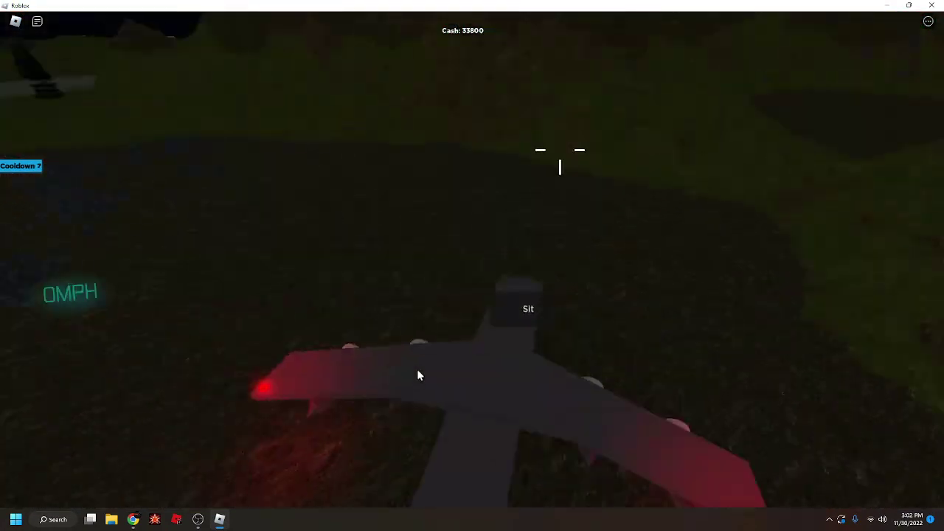
# Step: Board the cargo plane, take off, and fly it over the village, rolling left and right
pyautogui.press('e')
pyautogui.press('w')
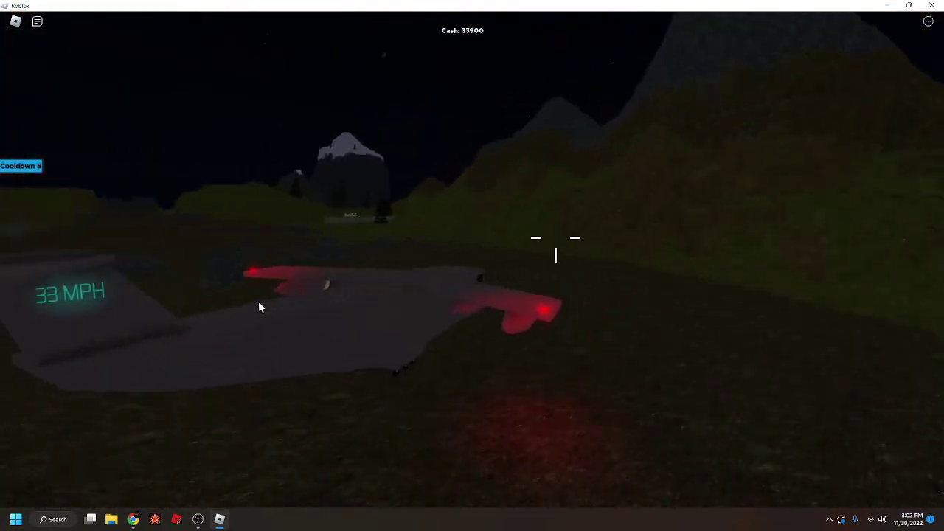
pyautogui.press('w')
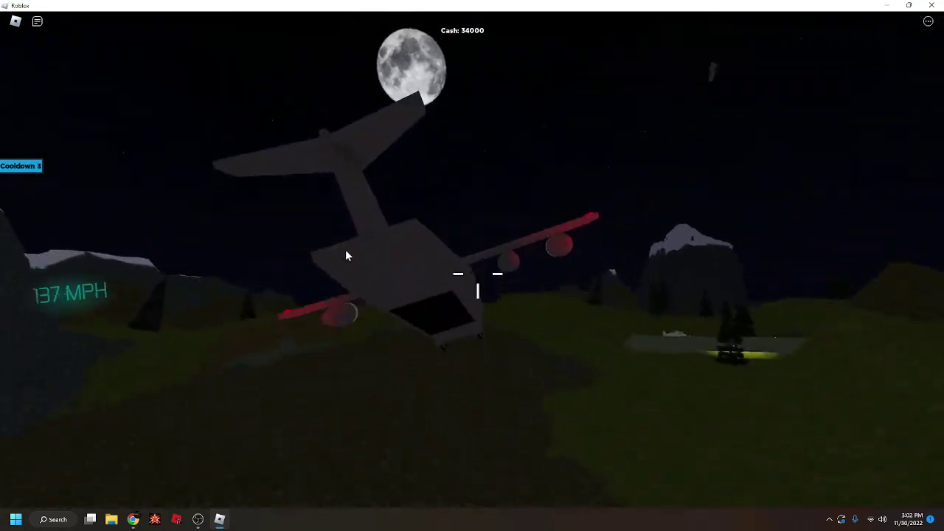
pyautogui.press('w')
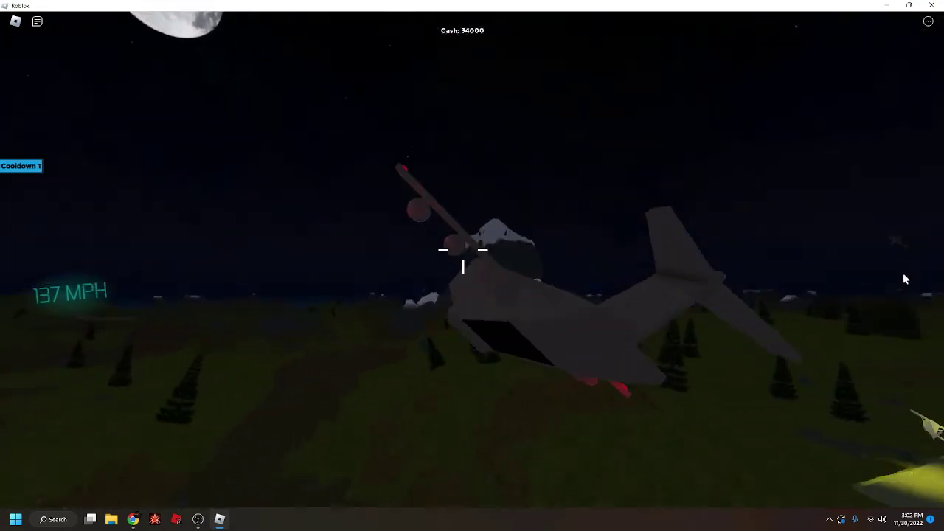
pyautogui.press('w')
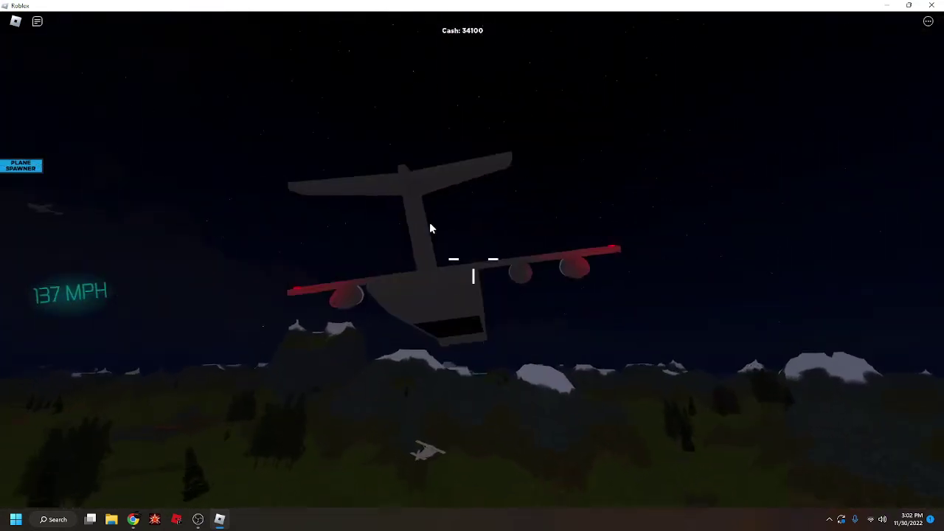
pyautogui.press('w')
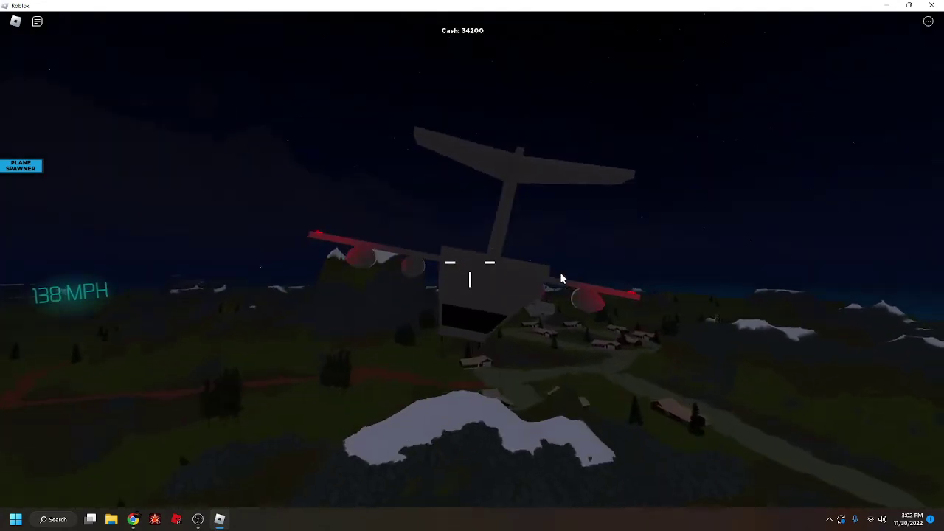
pyautogui.press('w')
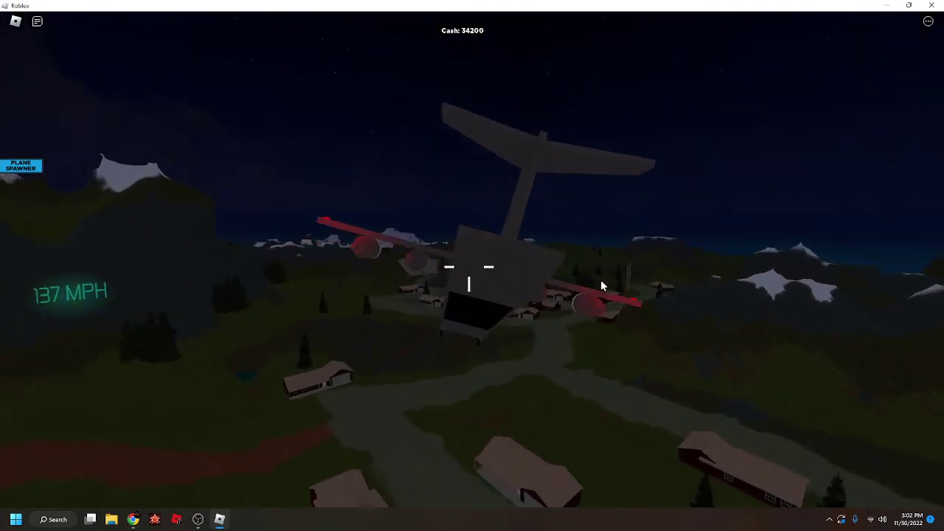
pyautogui.press('a')
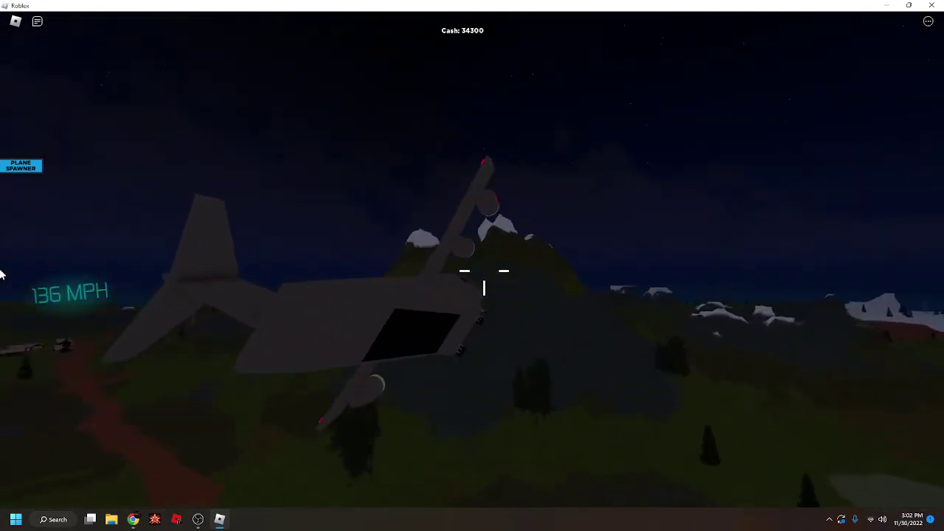
pyautogui.press('d')
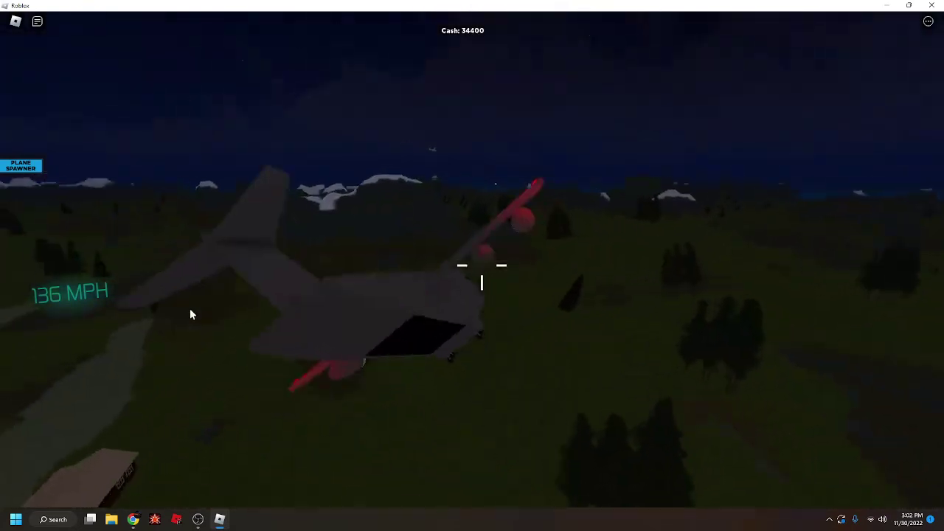
pyautogui.press('d')
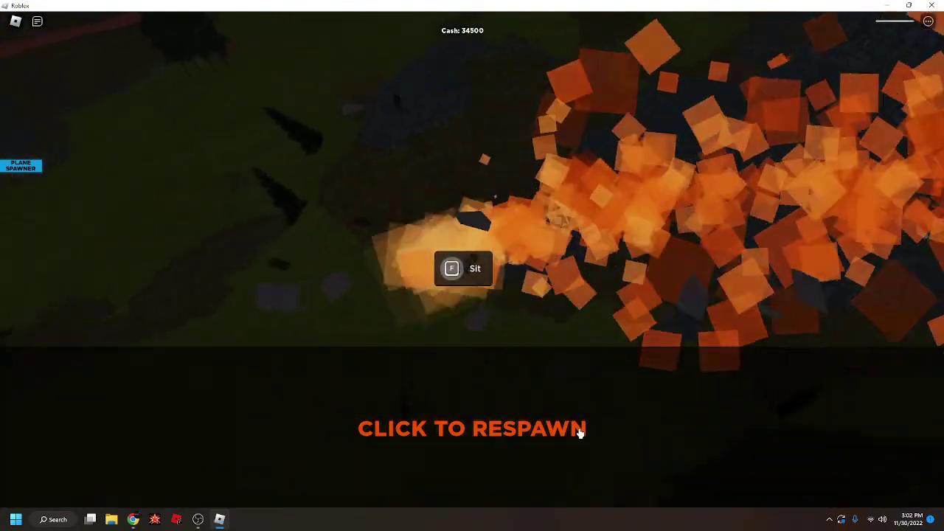
# Step: Respawn, spawn the AE Stunt plane, board it, and take off
pyautogui.click(584, 432)
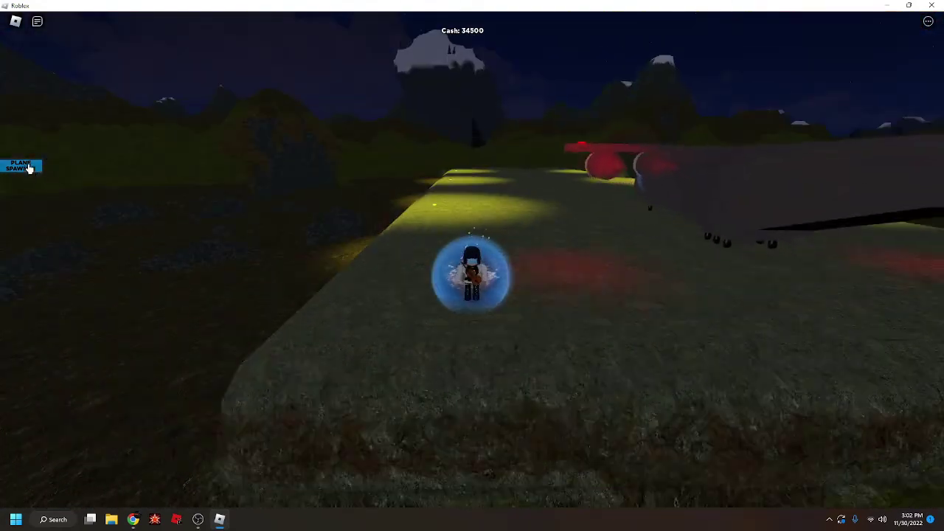
pyautogui.click(21, 165)
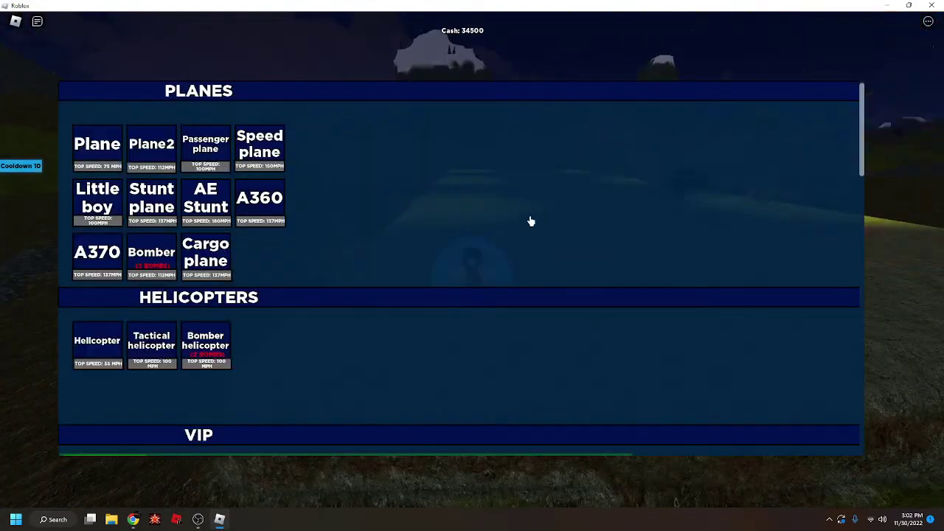
pyautogui.click(223, 205)
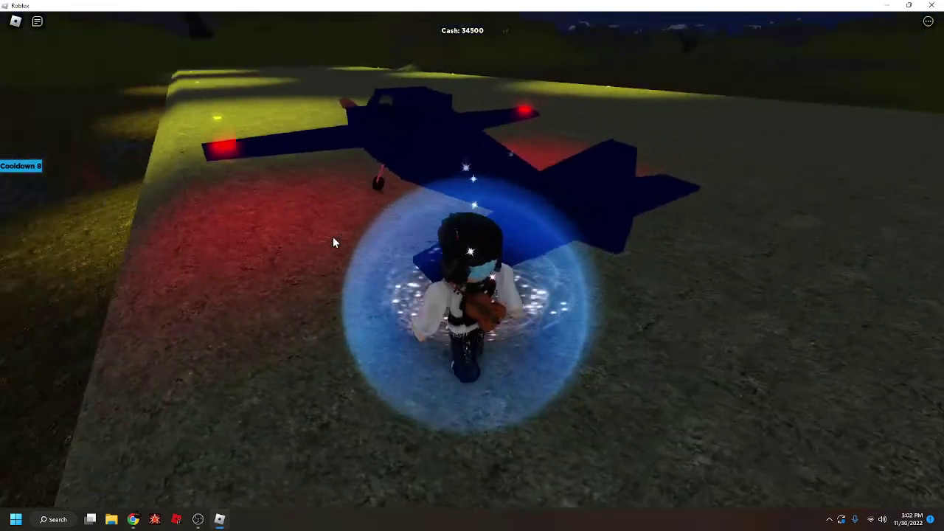
pyautogui.press('w')
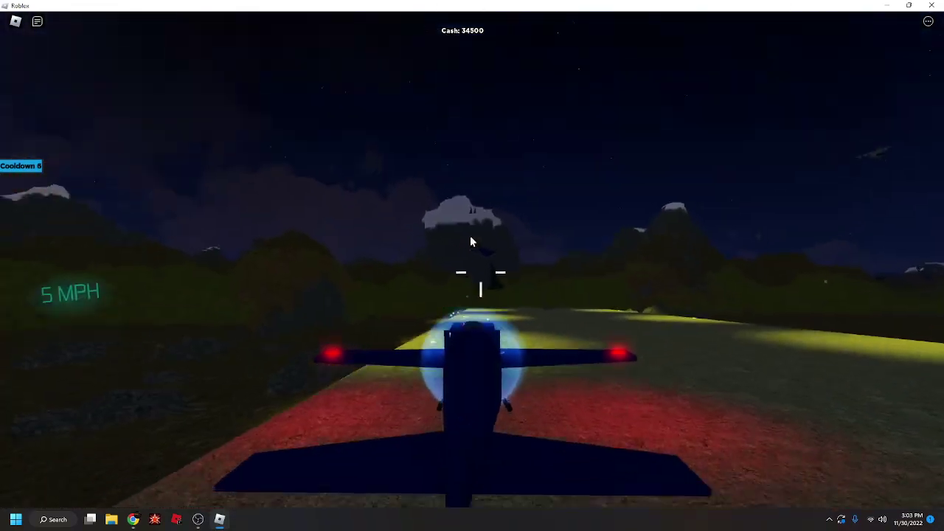
pyautogui.press('w')
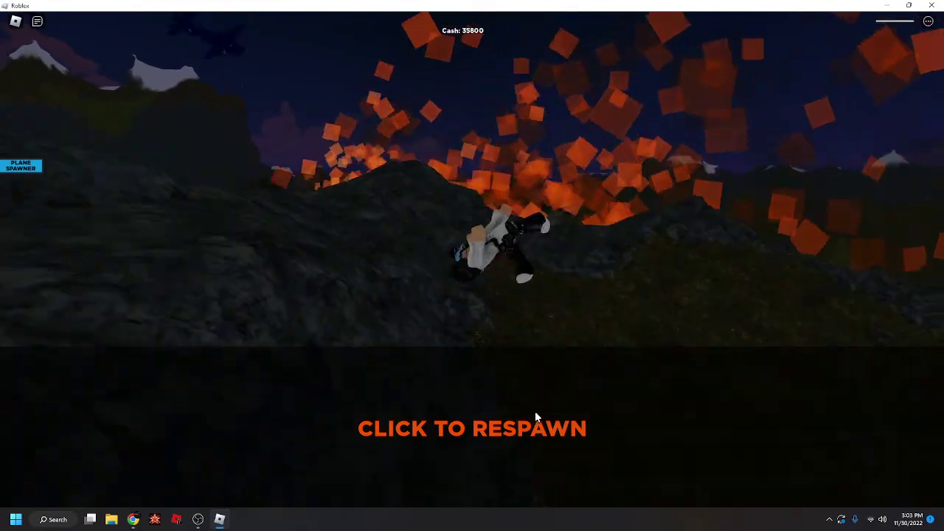
# Step: Respawn, fly a Bomber biplane out over the water, and bail out mid-flight
pyautogui.click(534, 411)
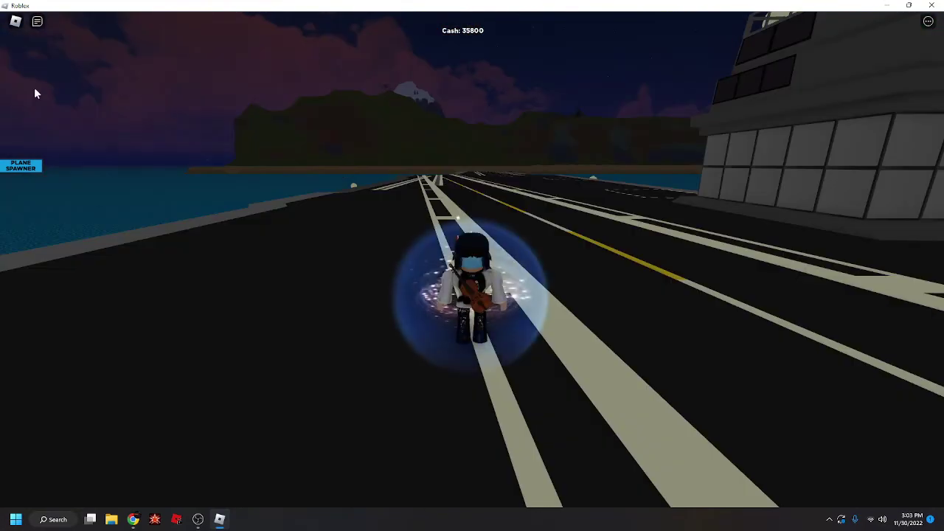
pyautogui.click(27, 175)
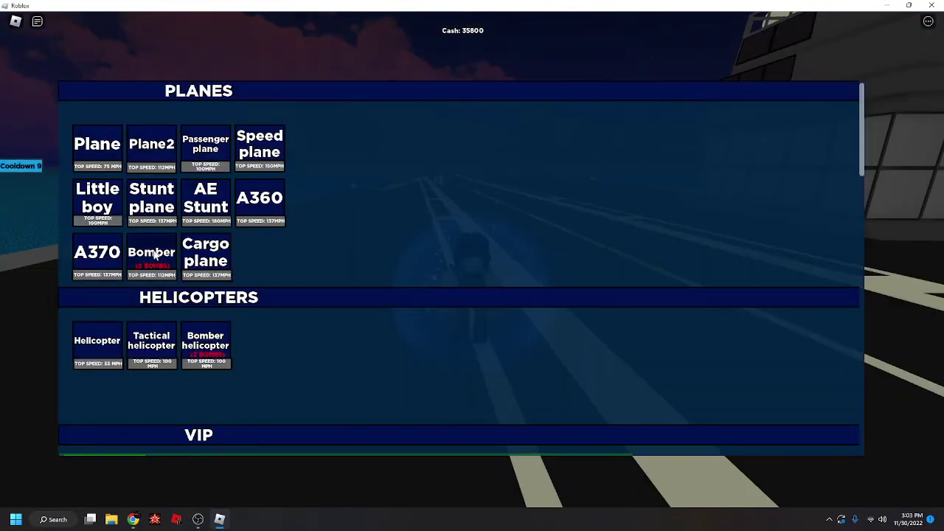
pyautogui.click(210, 205)
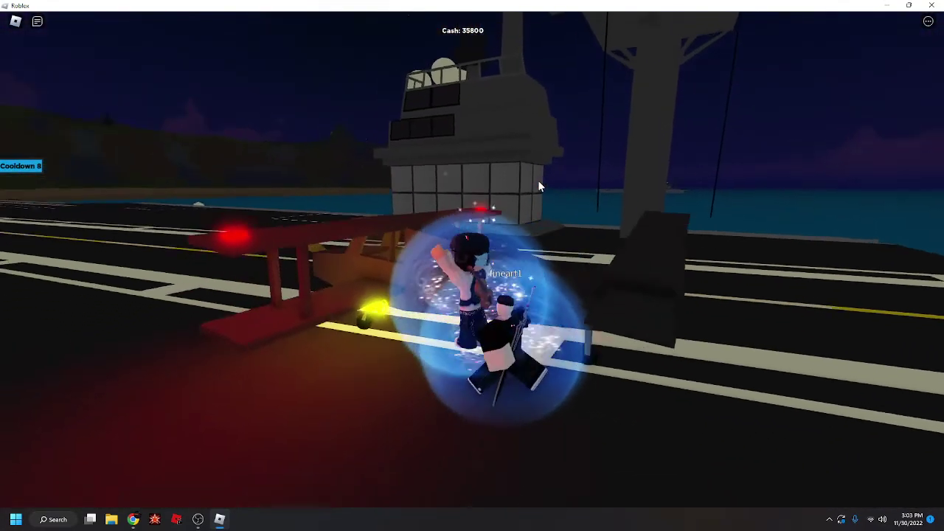
pyautogui.press('e')
pyautogui.press('w')
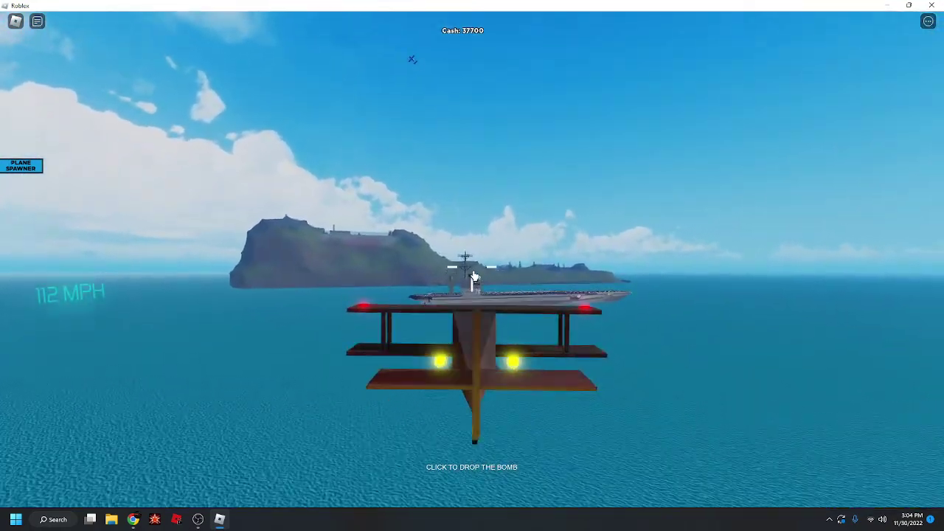
pyautogui.press('space')
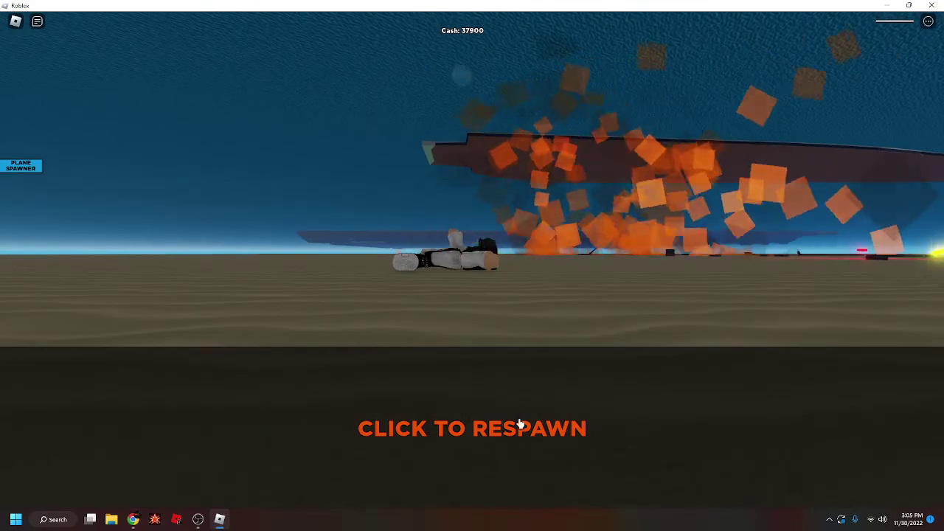
# Step: Spawn a biplane on the carrier, fly it until it crashes, then respawn
pyautogui.click(520, 424)
pyautogui.scroll(-5, 472, 296)
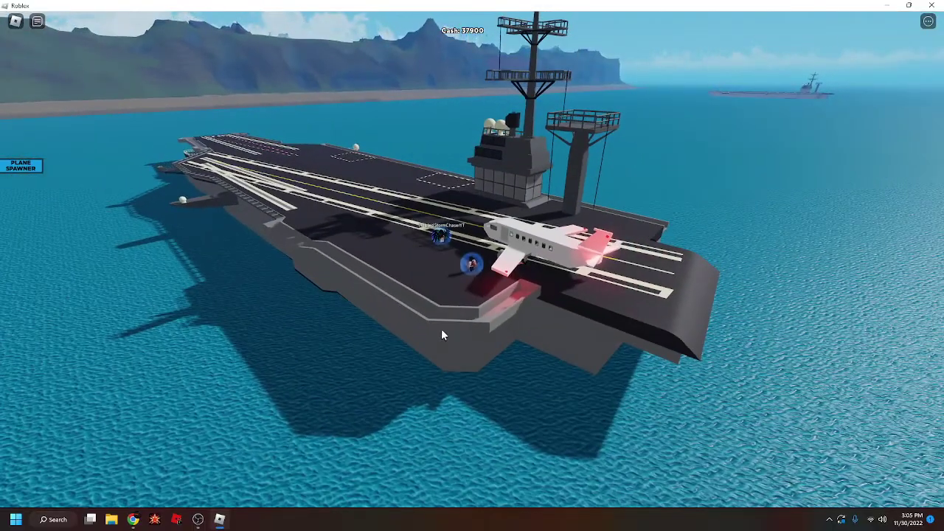
pyautogui.press('w')
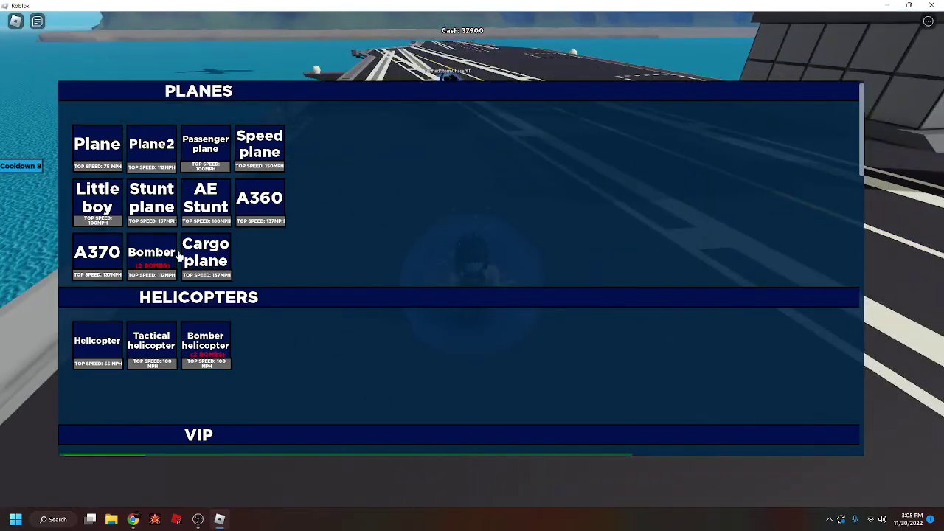
pyautogui.click(179, 255)
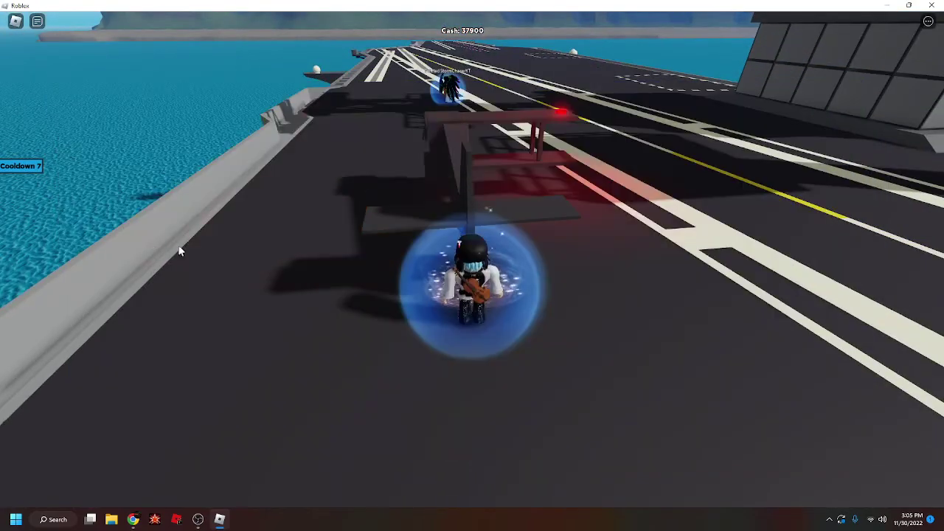
pyautogui.press('w')
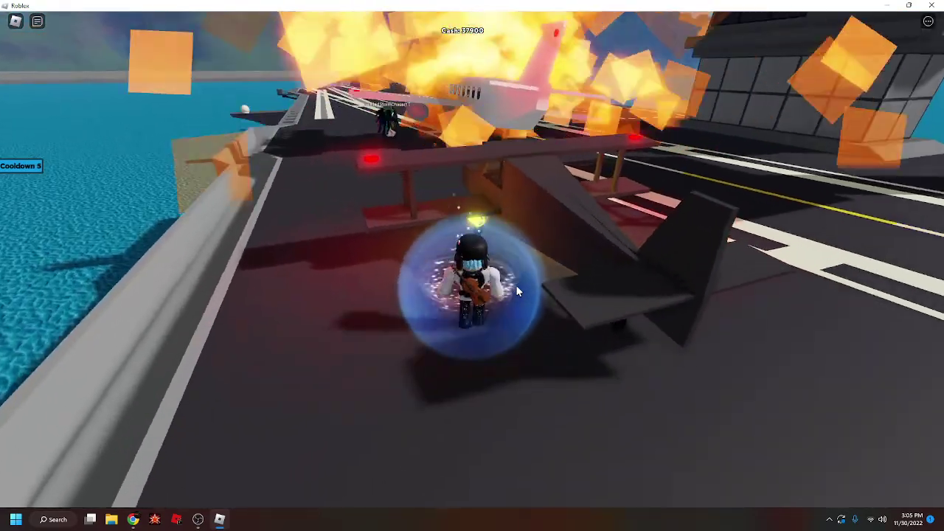
pyautogui.press('f')
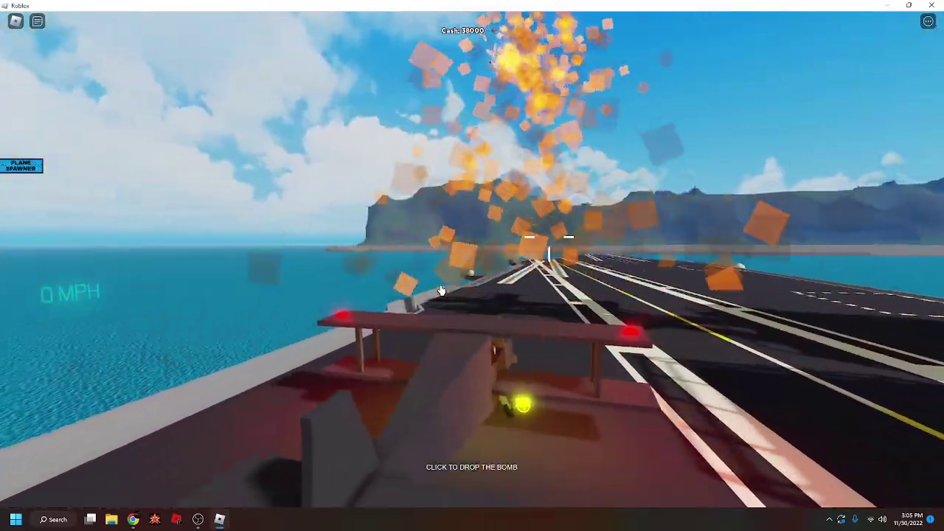
pyautogui.press('w')
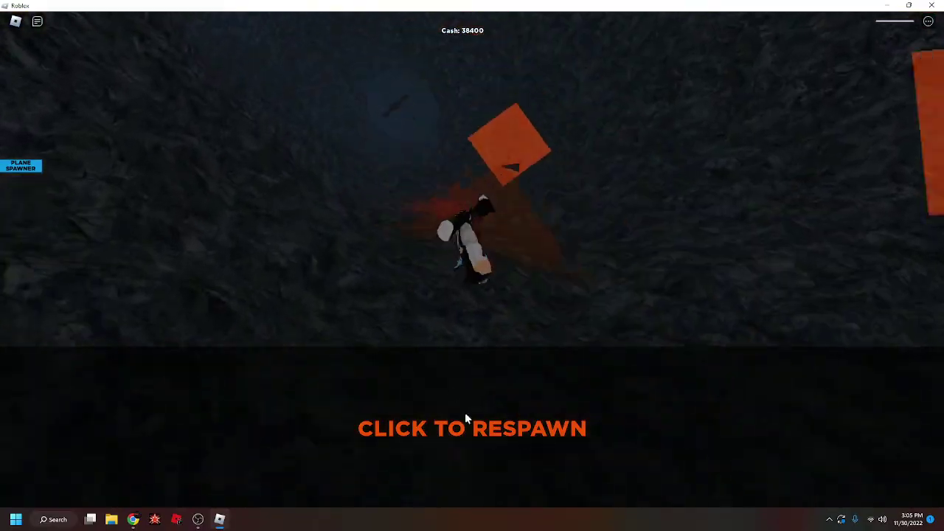
pyautogui.click(465, 412)
pyautogui.scroll(-8, 347, 340)
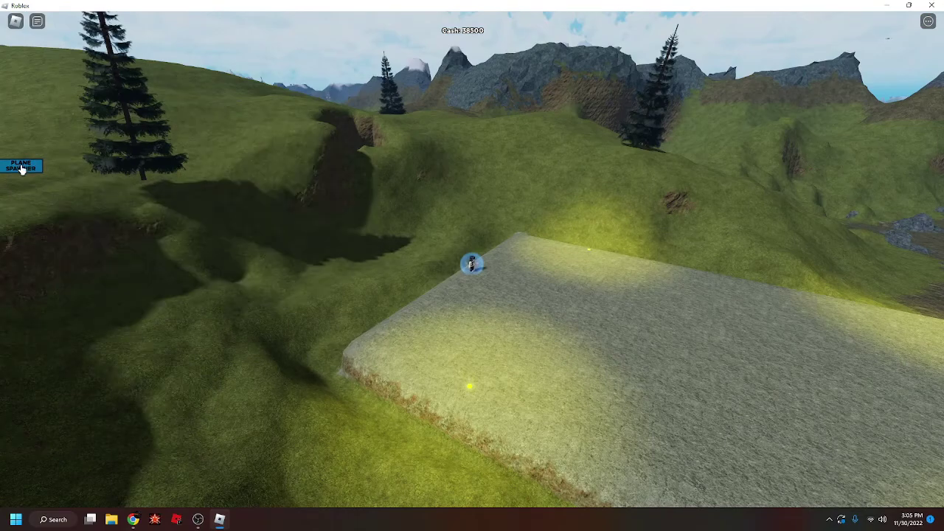
# Step: Spawn the Bomber plane onto the pad and climb in
pyautogui.press('e')
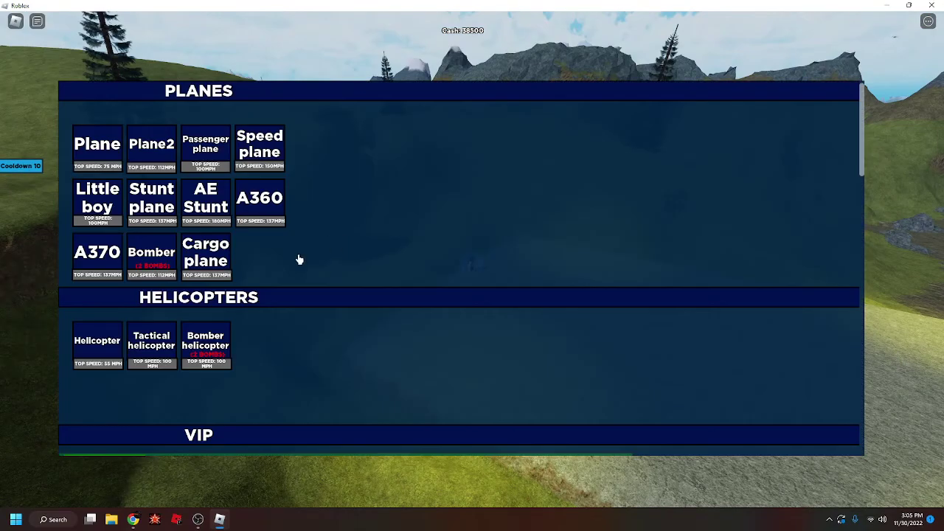
pyautogui.click(151, 260)
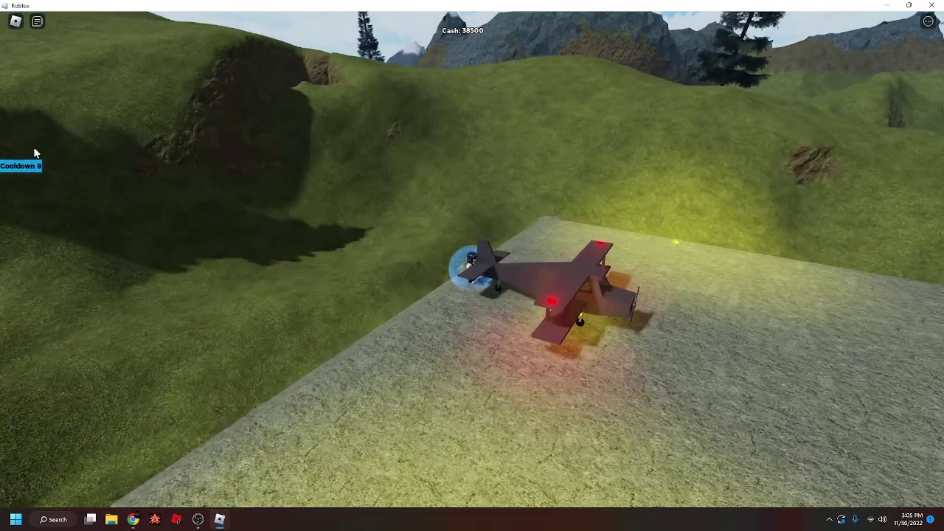
pyautogui.scroll(8, 422, 301)
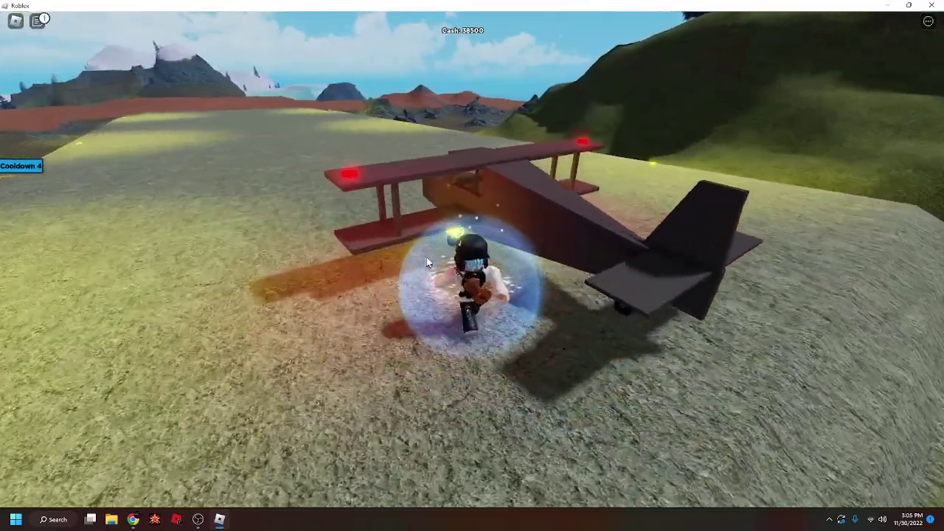
pyautogui.press('e')
# Step: Take off and fly the bomber over the island, banking back toward the runway
pyautogui.press('space')
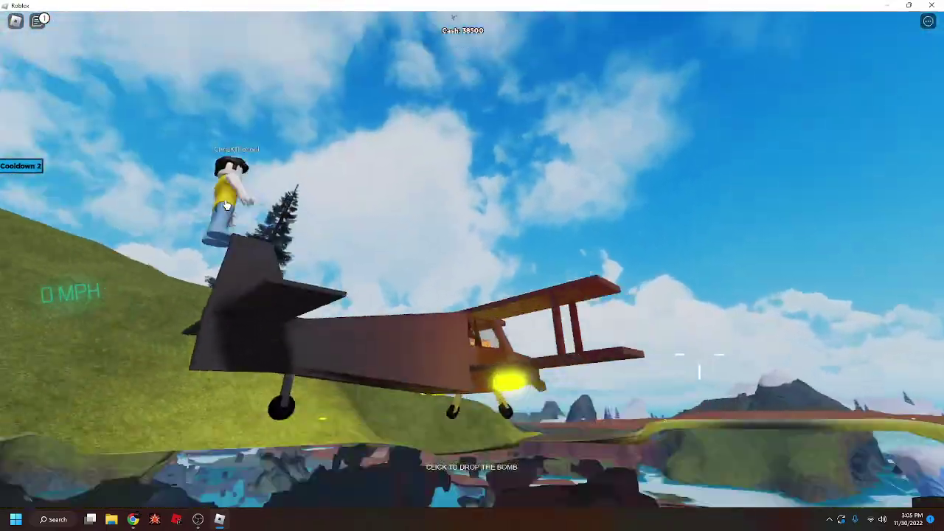
pyautogui.press('e')
pyautogui.press('w')
pyautogui.press('w')
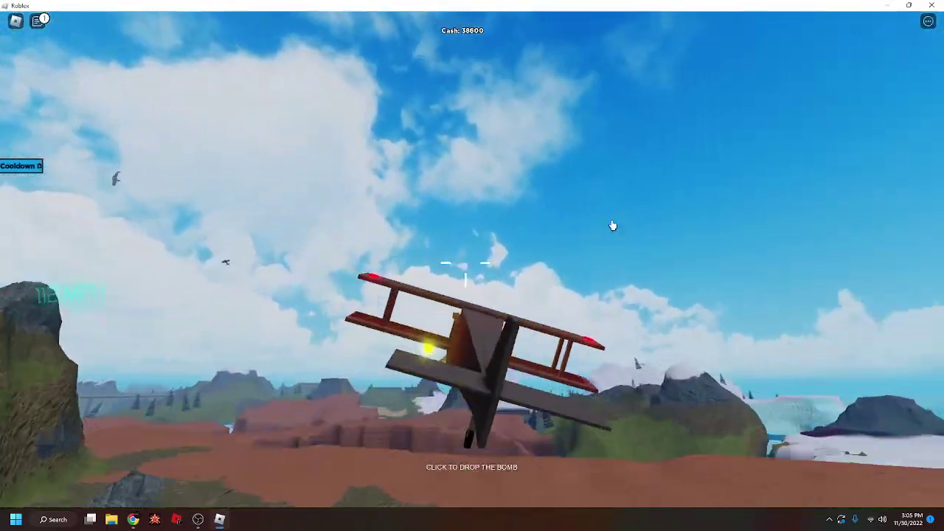
pyautogui.press('w')
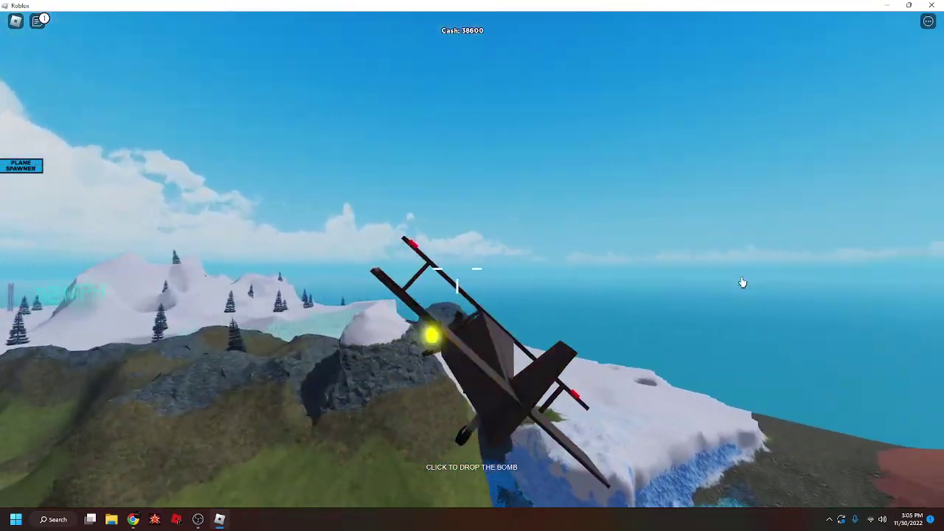
pyautogui.press('w')
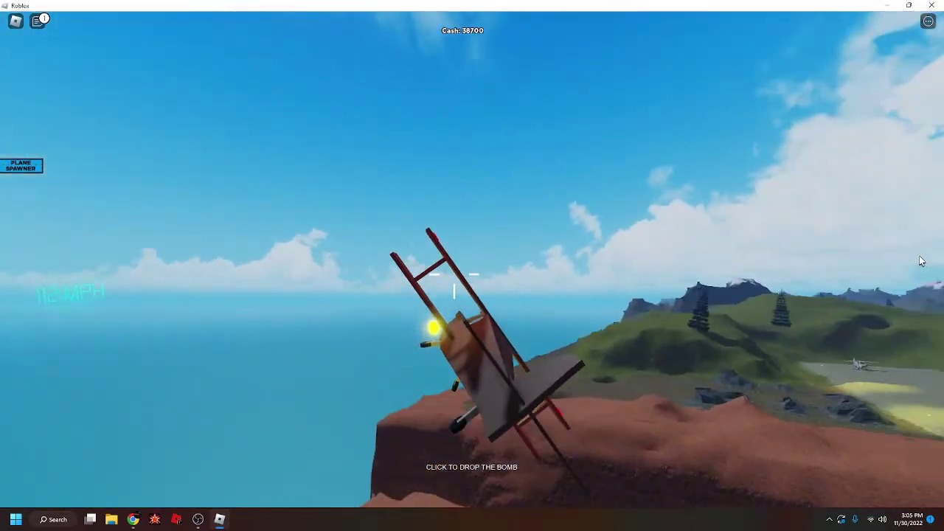
pyautogui.press('w')
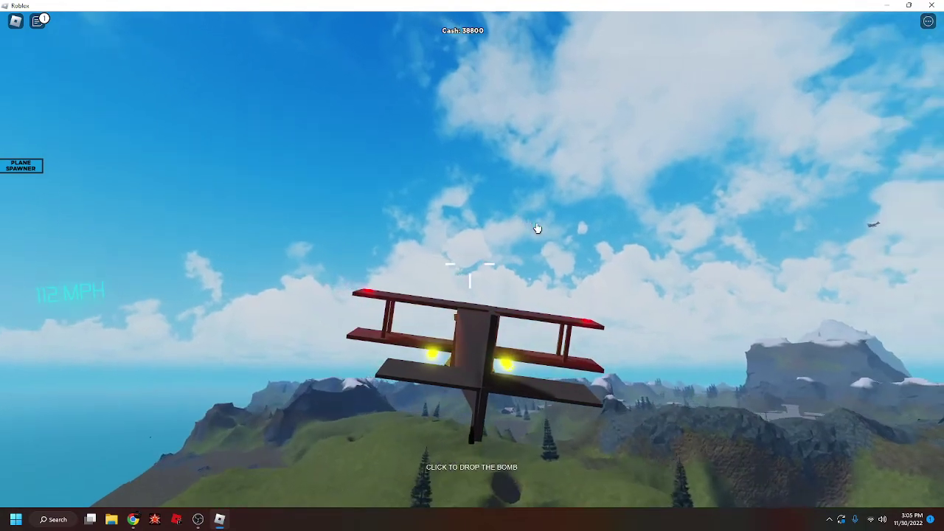
pyautogui.press('w')
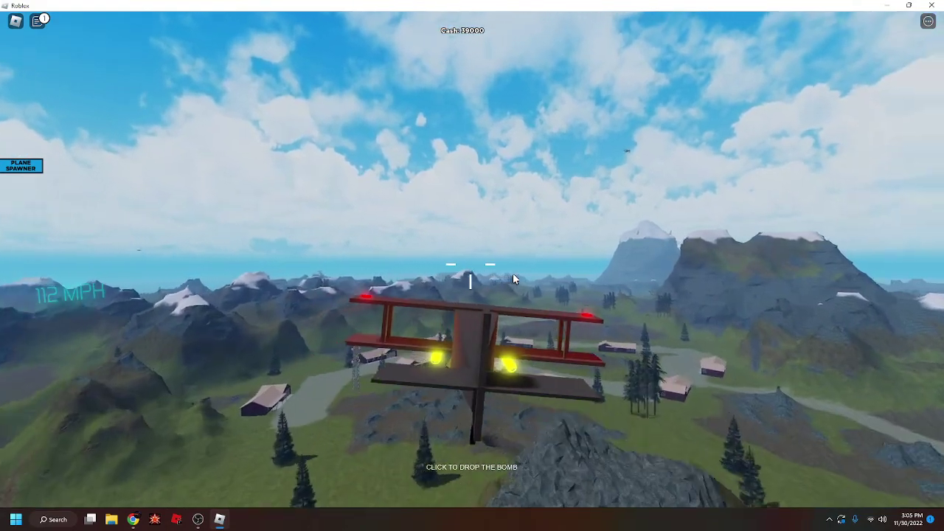
pyautogui.press('a')
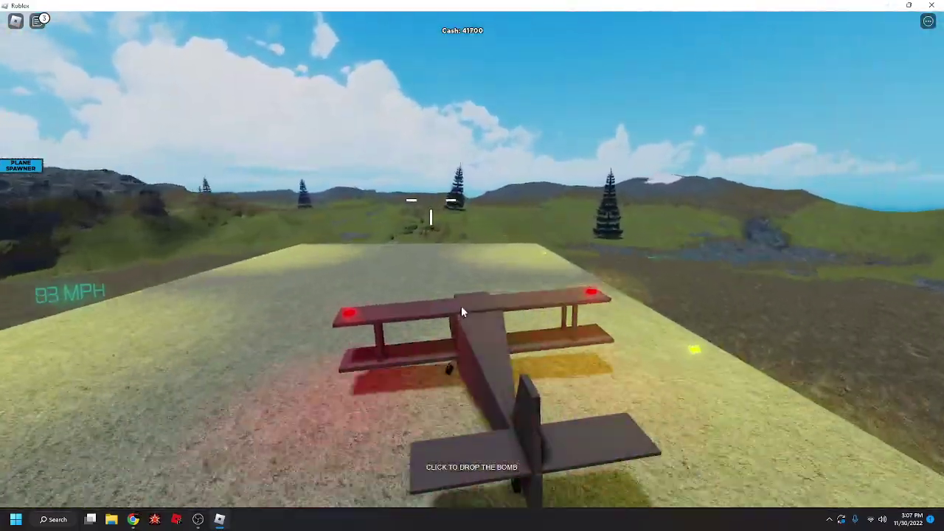
# Step: Jump out of the plane and walk off the runway onto the spawn pad
pyautogui.press('space')
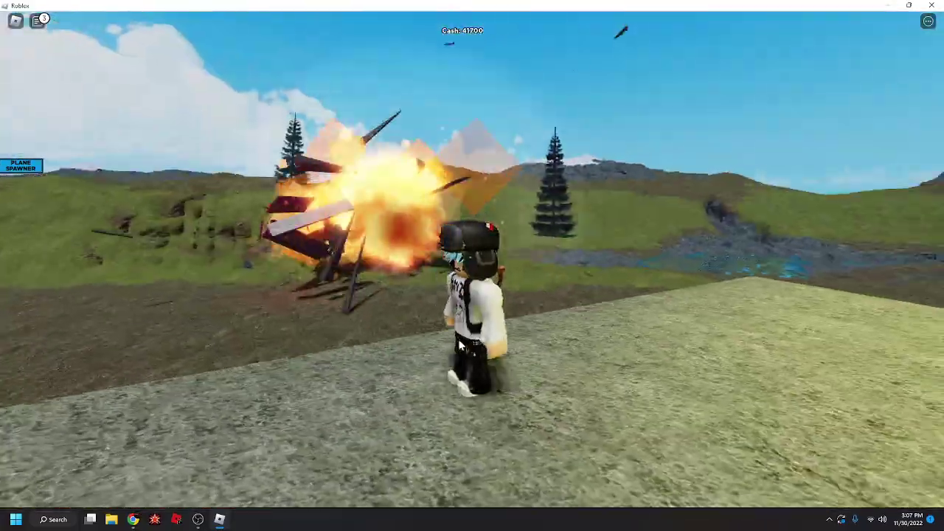
pyautogui.press('w')
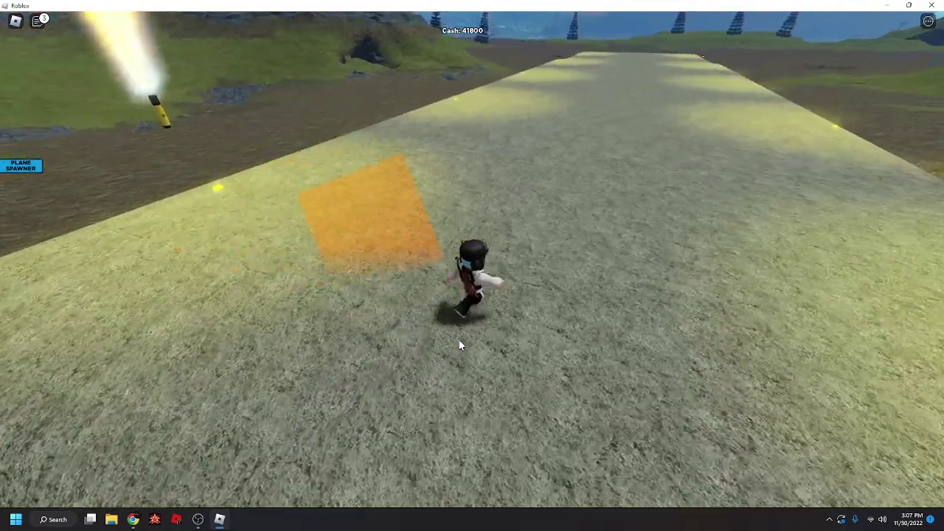
pyautogui.moveTo(458, 344); pyautogui.dragTo(459, 344)
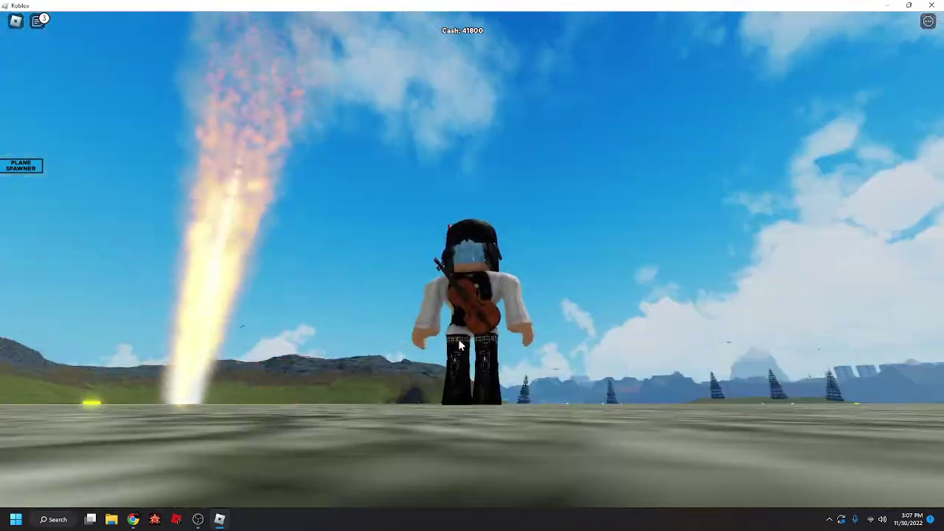
pyautogui.press('w')
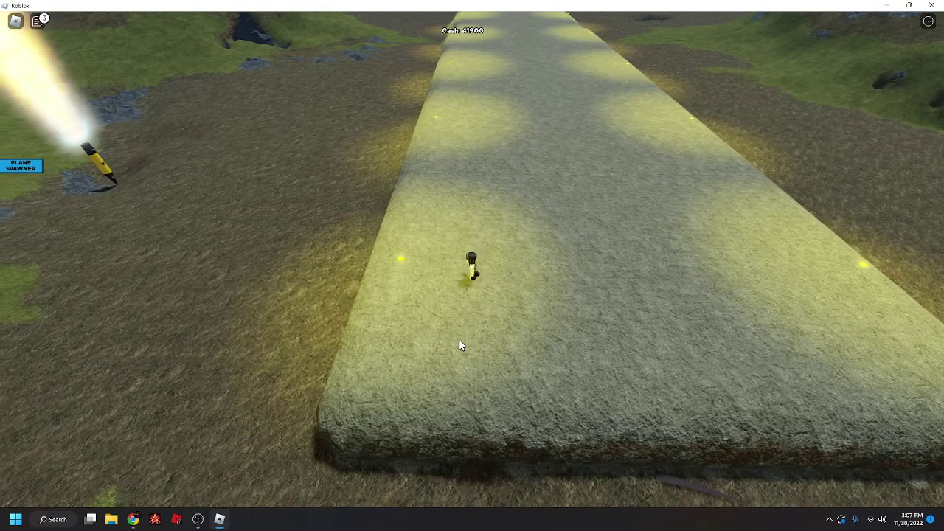
pyautogui.press('a')
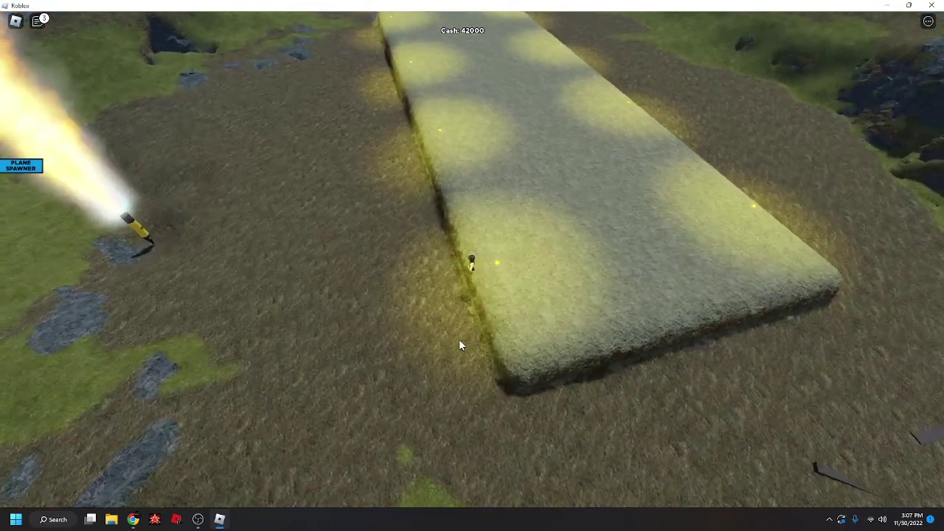
pyautogui.scroll(5, 459, 344)
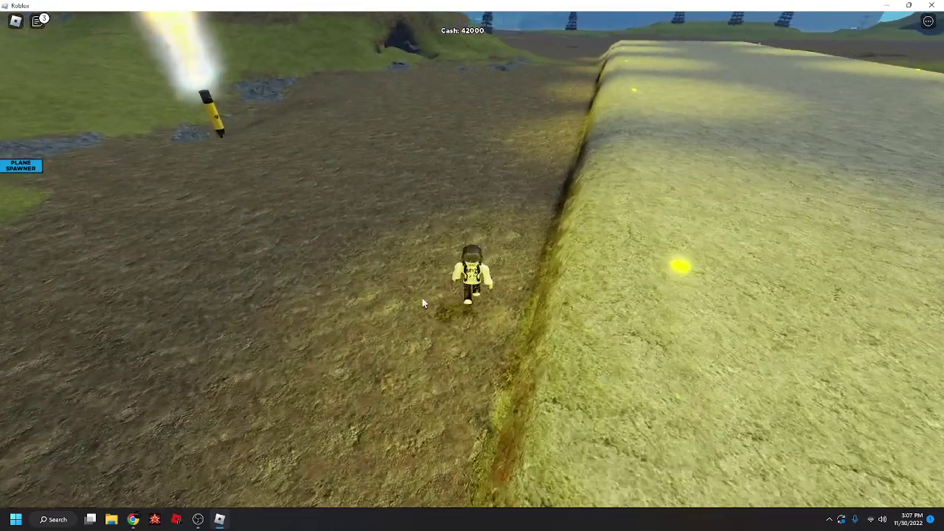
pyautogui.press('a')
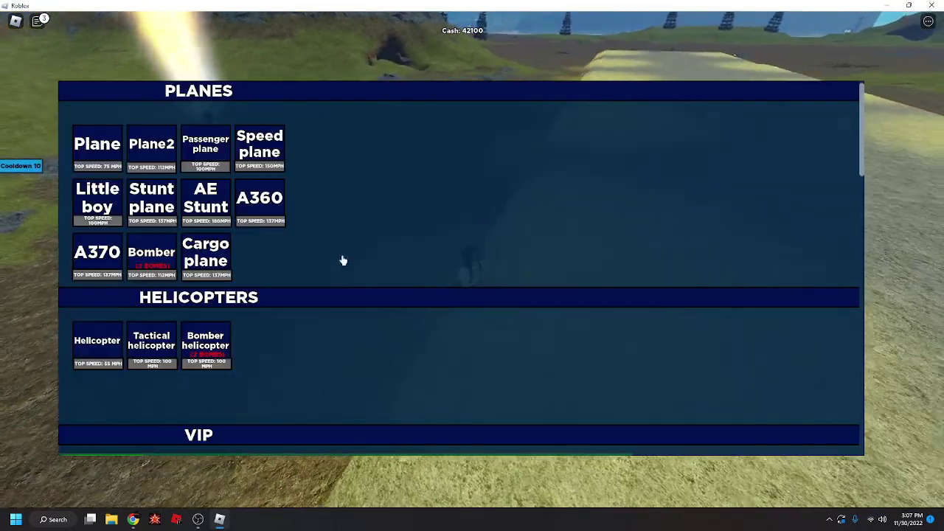
pyautogui.scroll(-3, 547, 369)
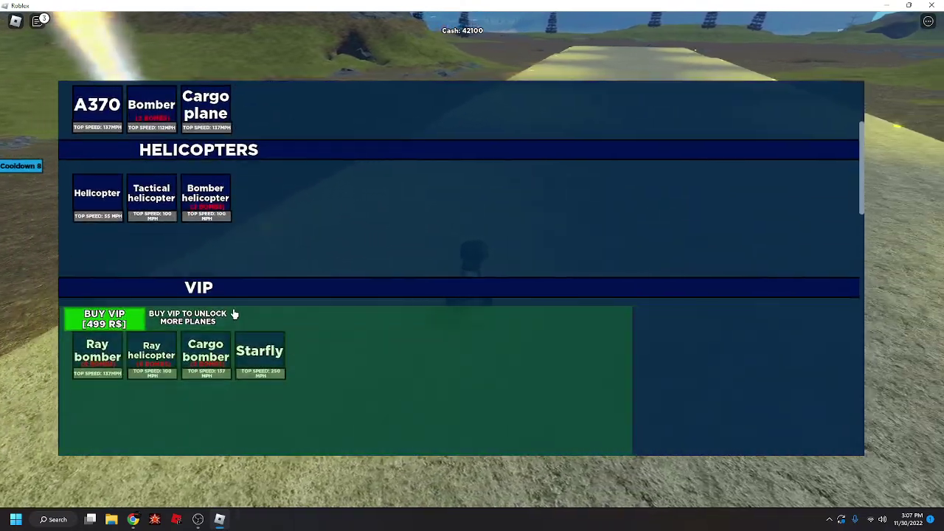
pyautogui.scroll(-2, 369, 332)
pyautogui.scroll(-3, 221, 280)
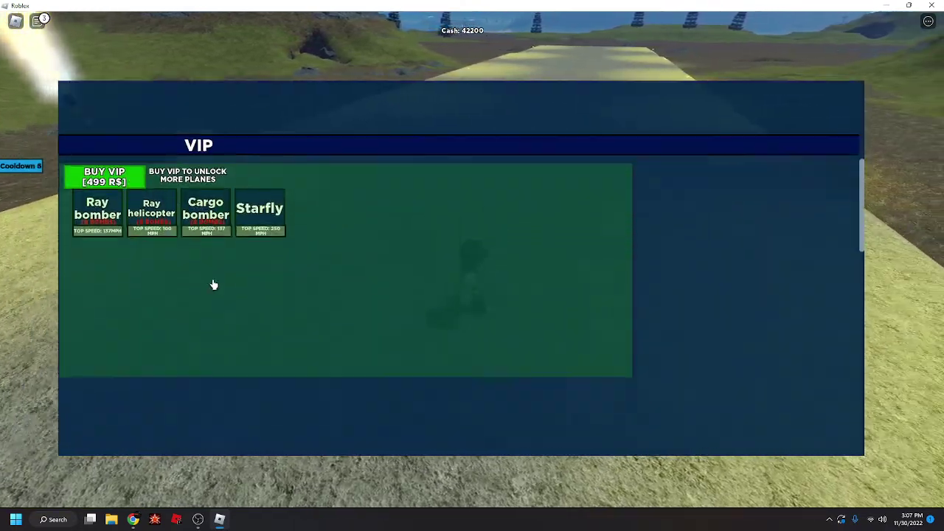
pyautogui.scroll(-3, 269, 266)
pyautogui.scroll(-2, 284, 264)
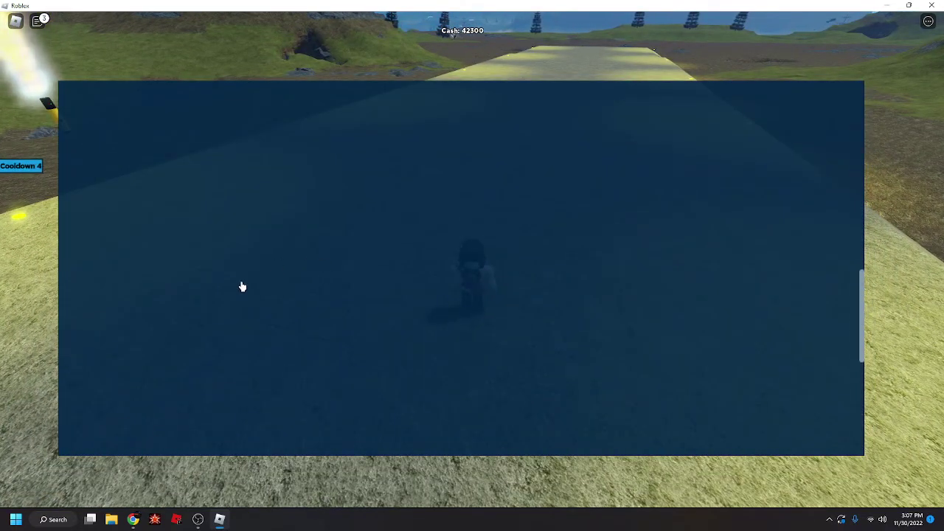
pyautogui.scroll(3, 236, 294)
pyautogui.scroll(3, 230, 302)
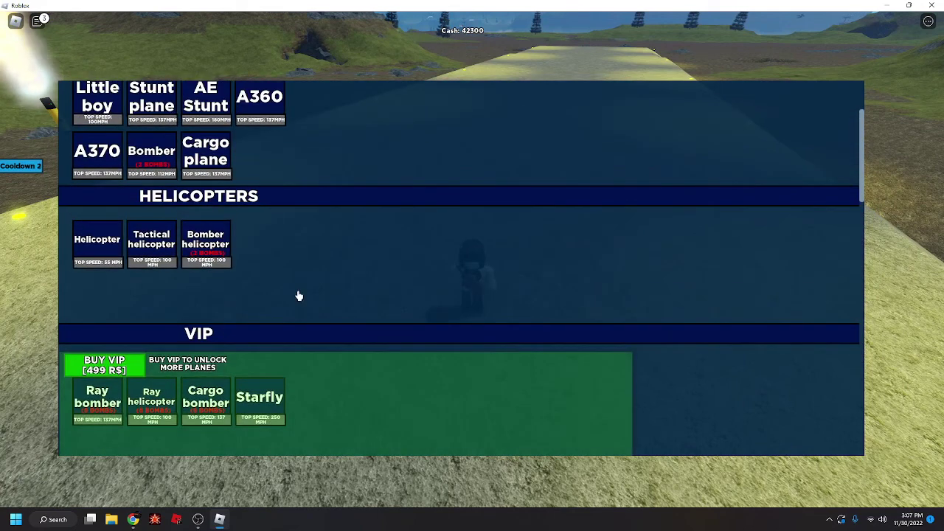
# Step: Spawn the Bomber helicopter, board it, and fly it out over the island
pyautogui.click(207, 244)
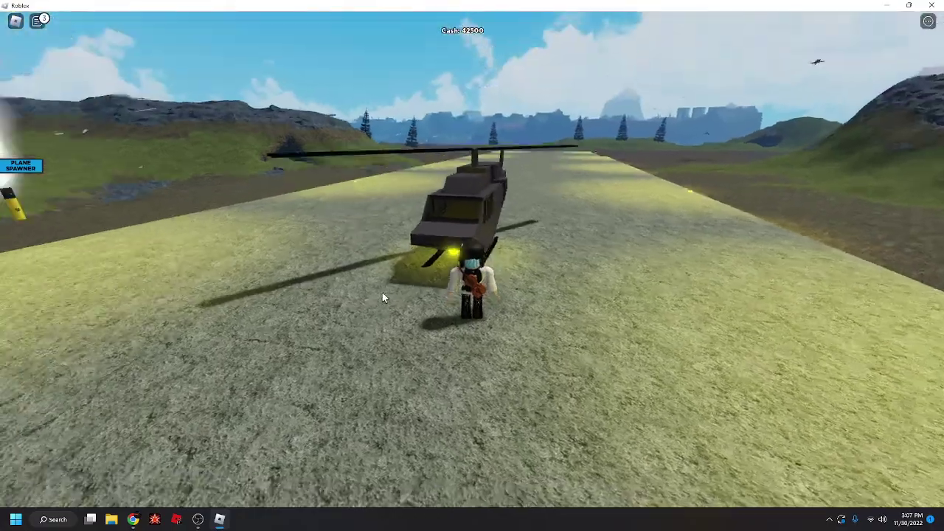
pyautogui.press('f')
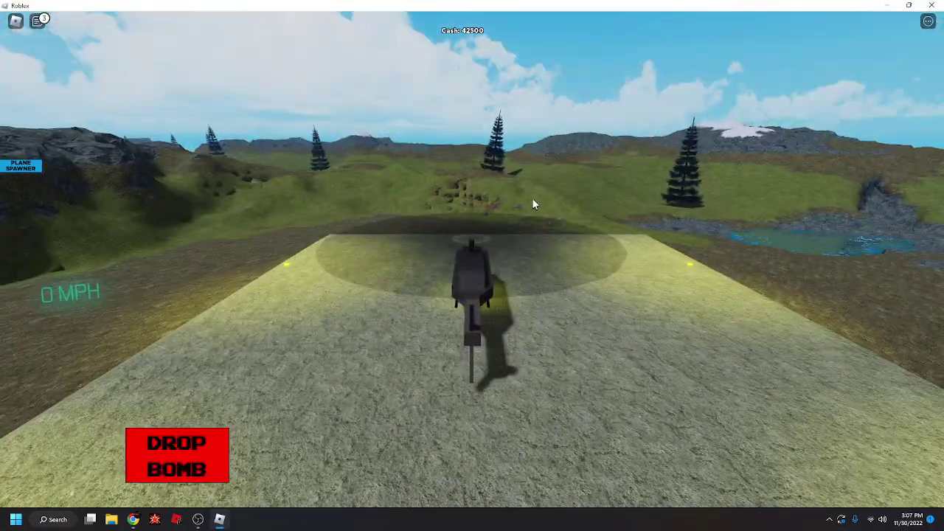
pyautogui.press('w')
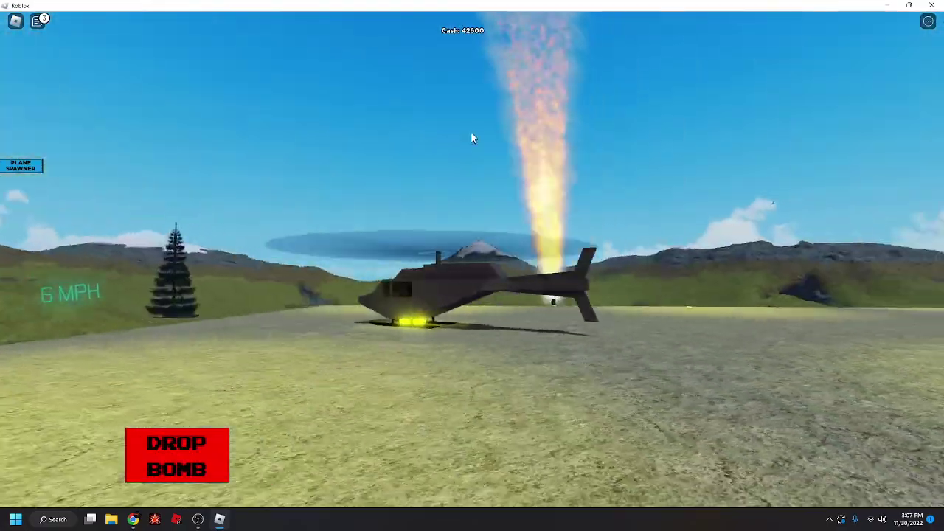
pyautogui.press('w')
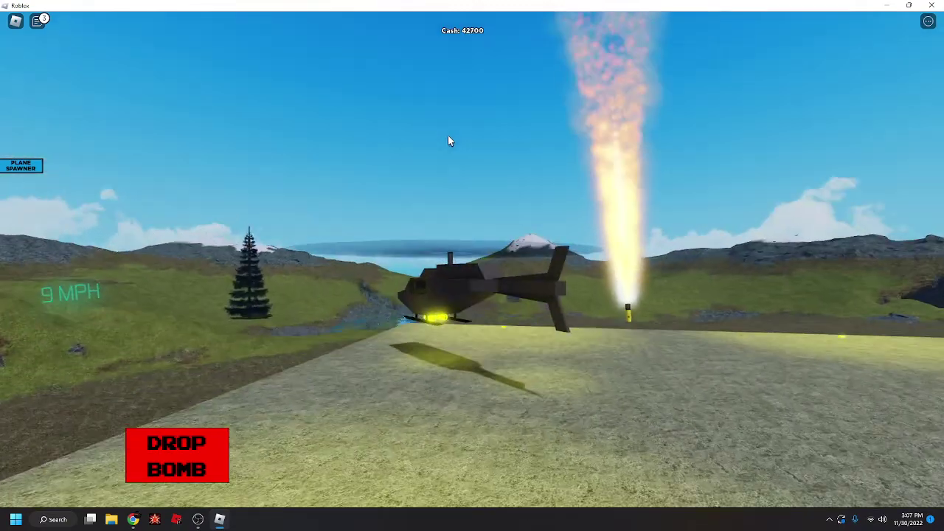
pyautogui.press('w')
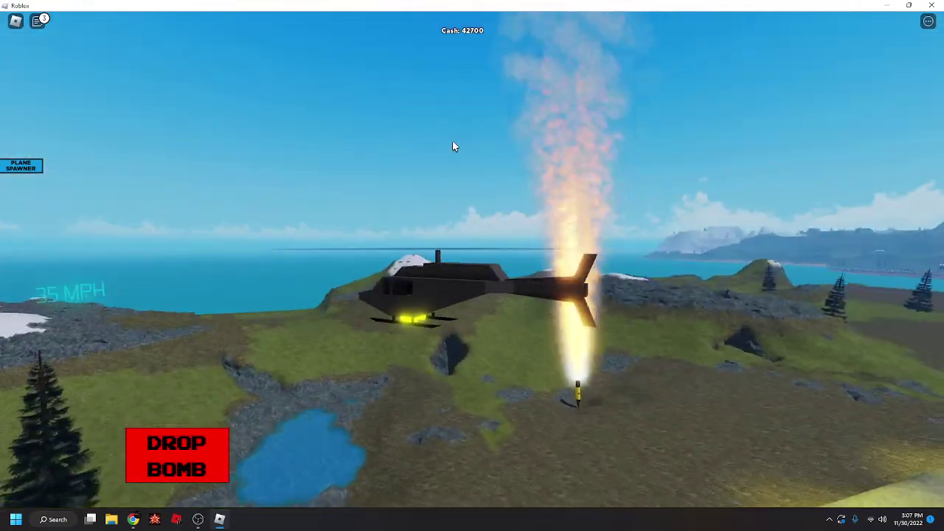
pyautogui.press('w')
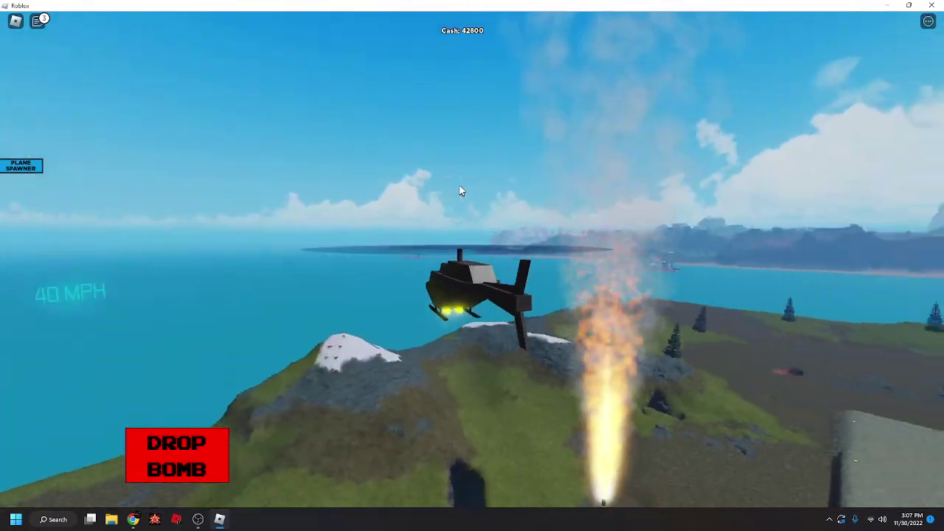
pyautogui.press('w')
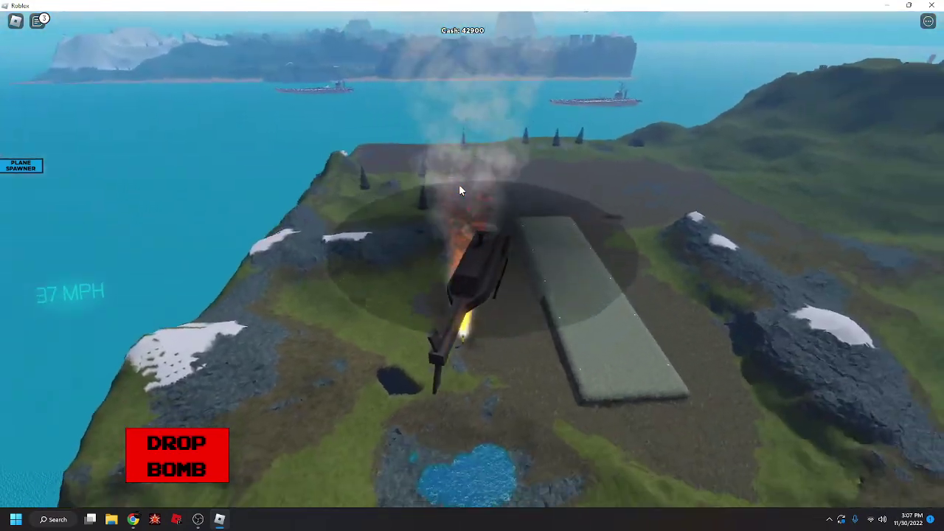
pyautogui.press('w')
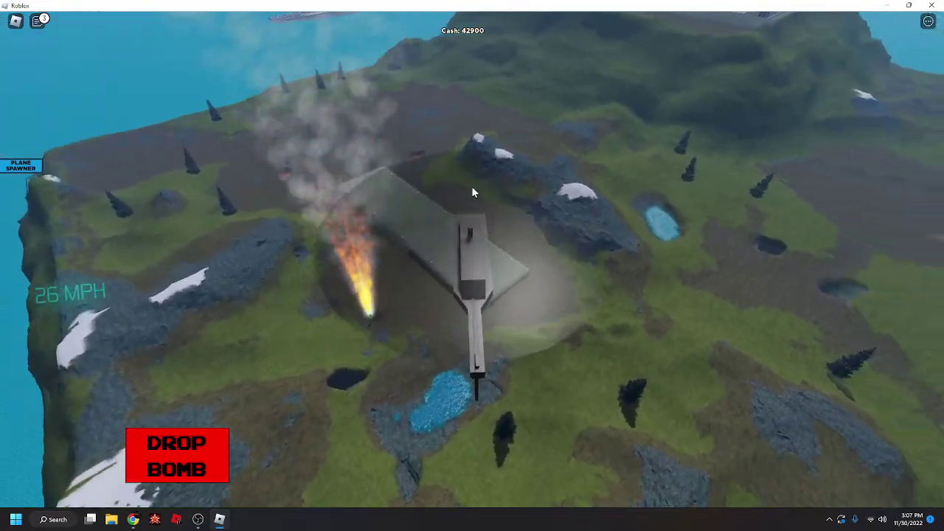
pyautogui.press('w')
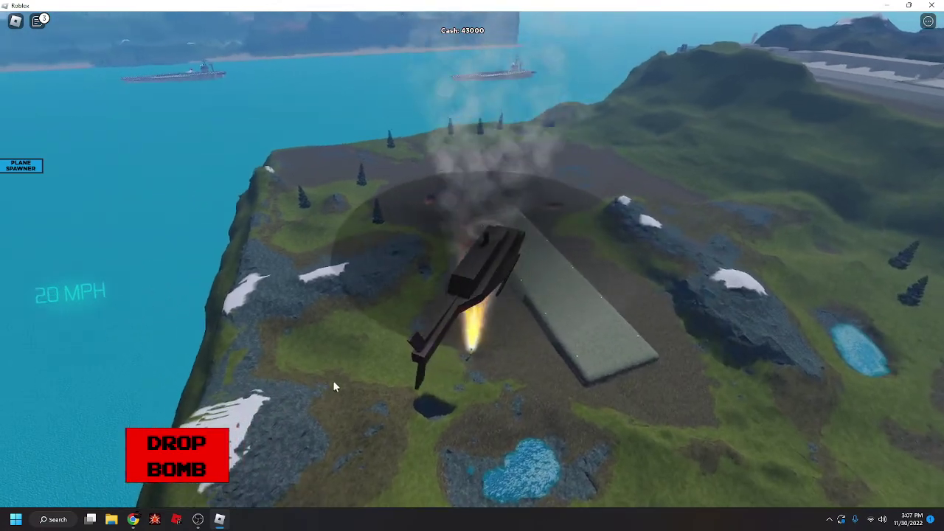
pyautogui.press('w')
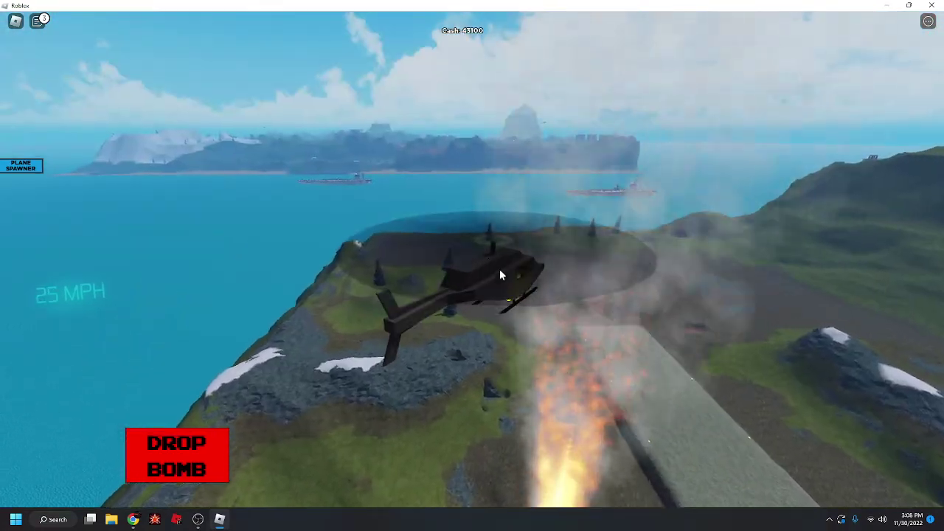
# Step: Drop two bombs on the terrain, land, leave the helicopter and walk to the spawner
pyautogui.moveTo(497, 249); pyautogui.dragTo(499, 310)
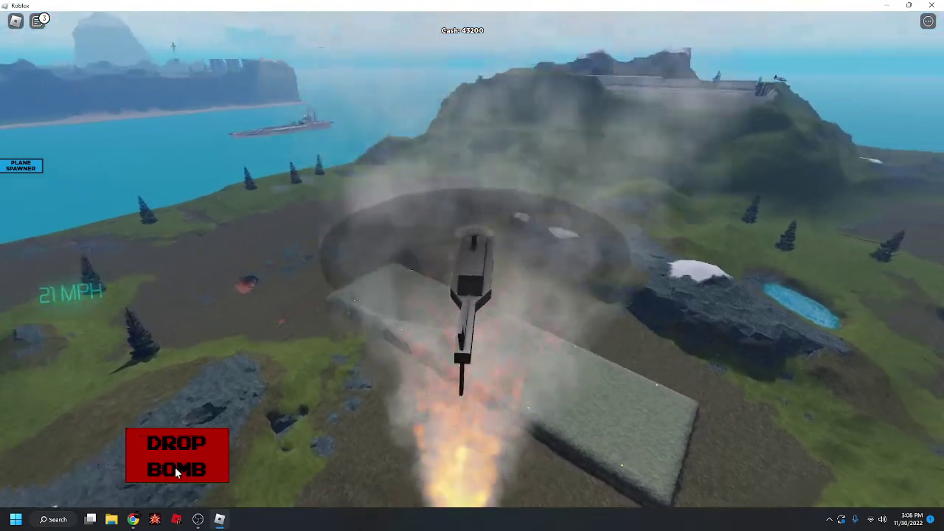
pyautogui.click(175, 472)
pyautogui.moveTo(296, 406); pyautogui.dragTo(380, 334)
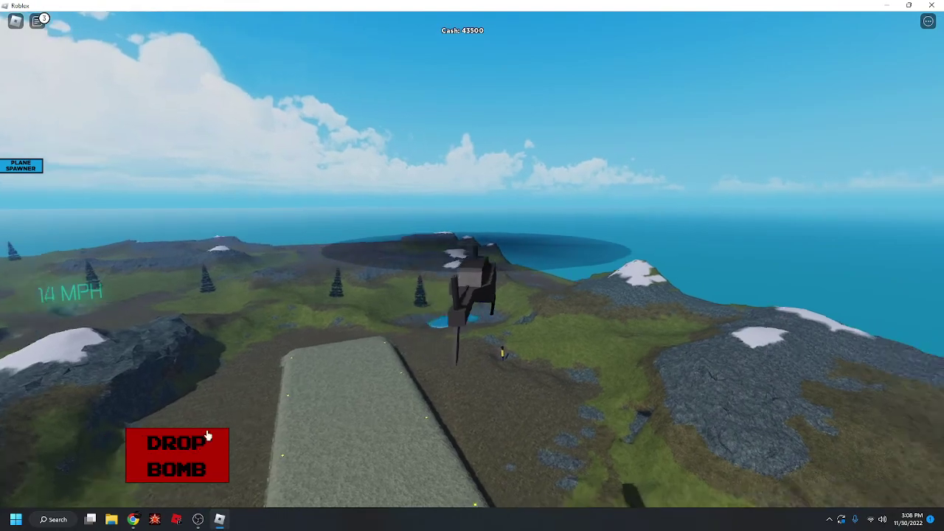
pyautogui.click(208, 437)
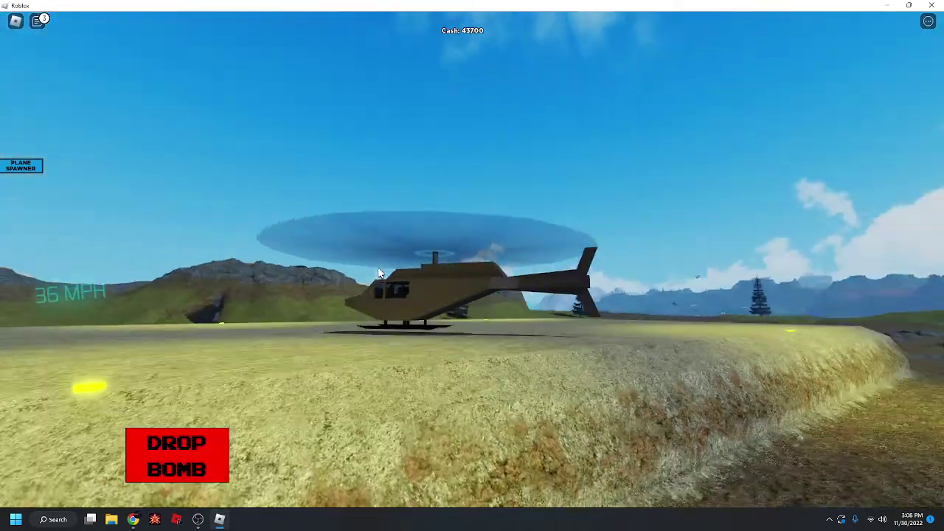
pyautogui.press('space')
pyautogui.press('w')
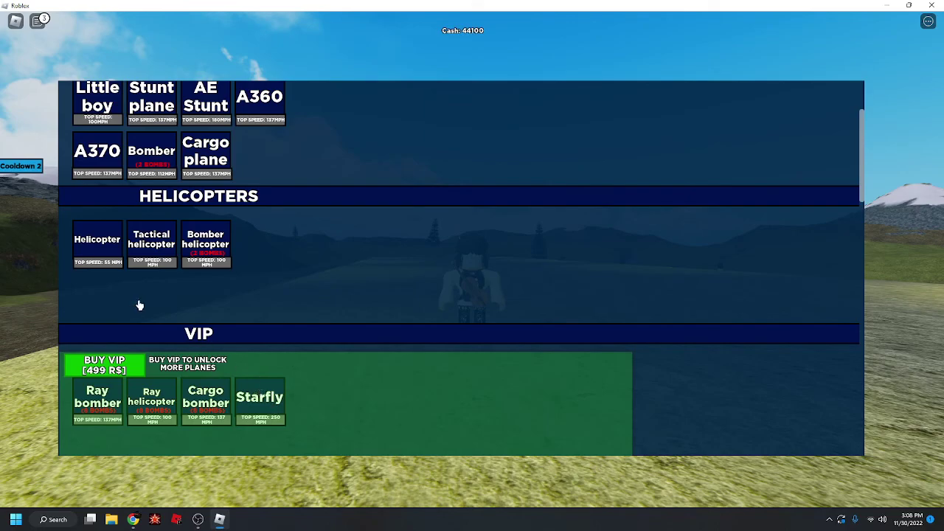
# Step: Spawn a new helicopter from the vehicle list, board it and lift off
pyautogui.click(205, 243)
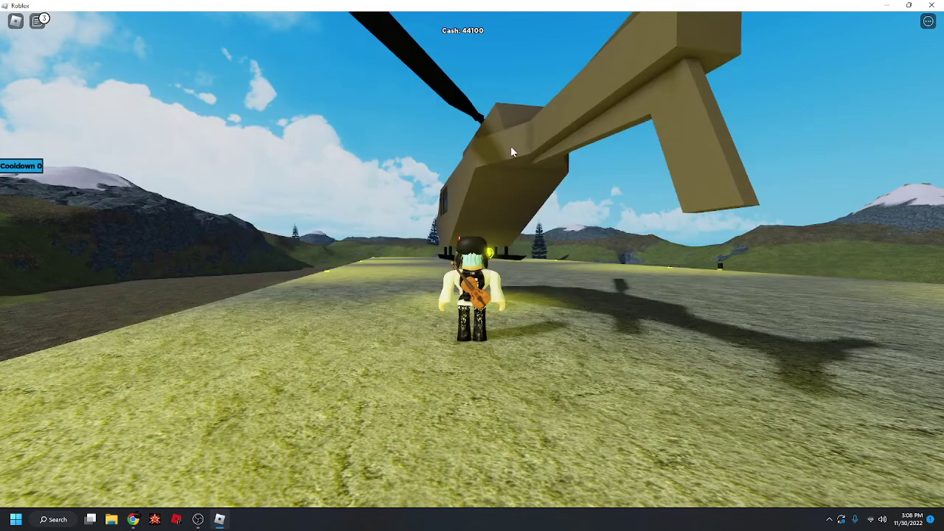
pyautogui.moveTo(514, 142); pyautogui.dragTo(633, 166)
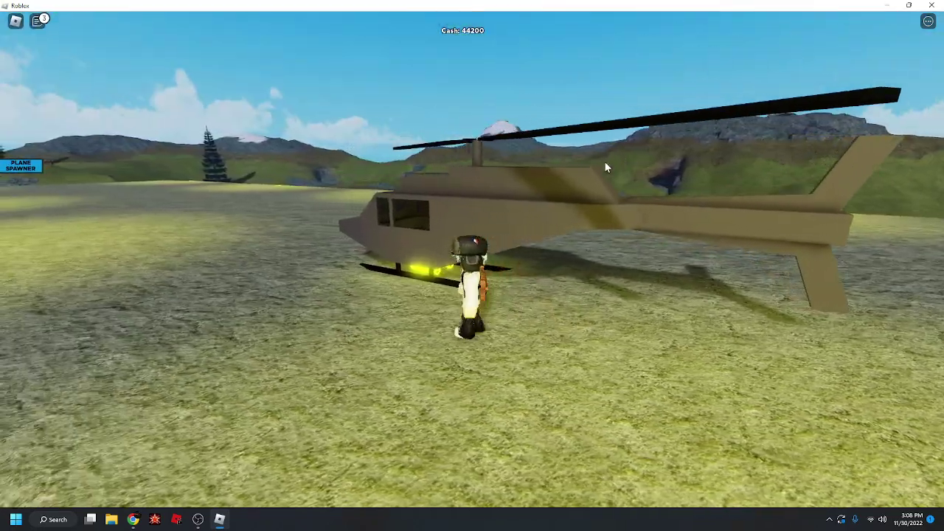
pyautogui.press('w')
pyautogui.press('e')
pyautogui.press('w')
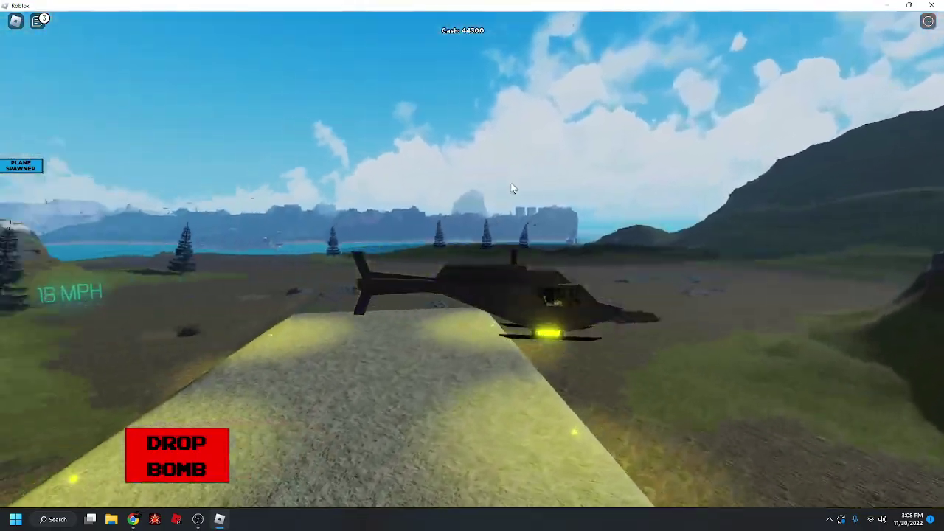
# Step: Fly out over the water, turn back toward the island and descend to the carrier
pyautogui.moveTo(505, 192); pyautogui.dragTo(476, 199)
pyautogui.press('w')
pyautogui.press('w')
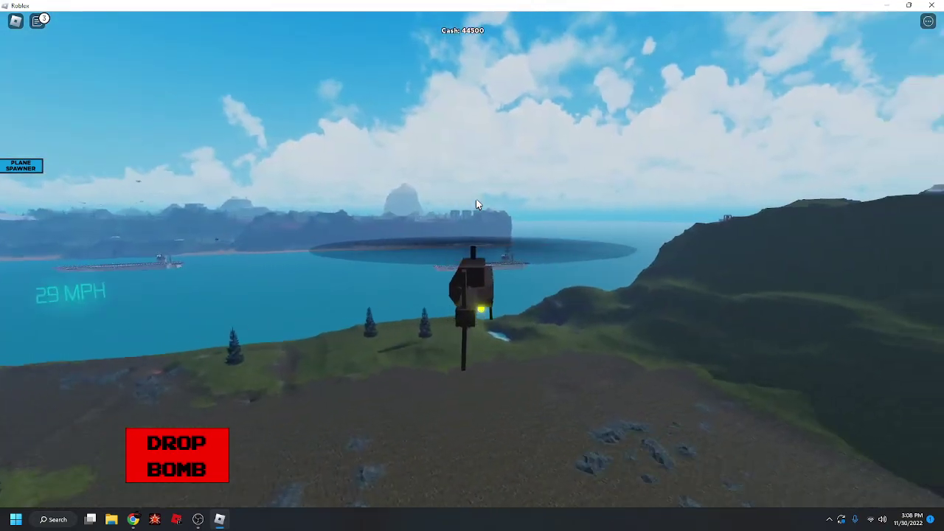
pyautogui.press('w')
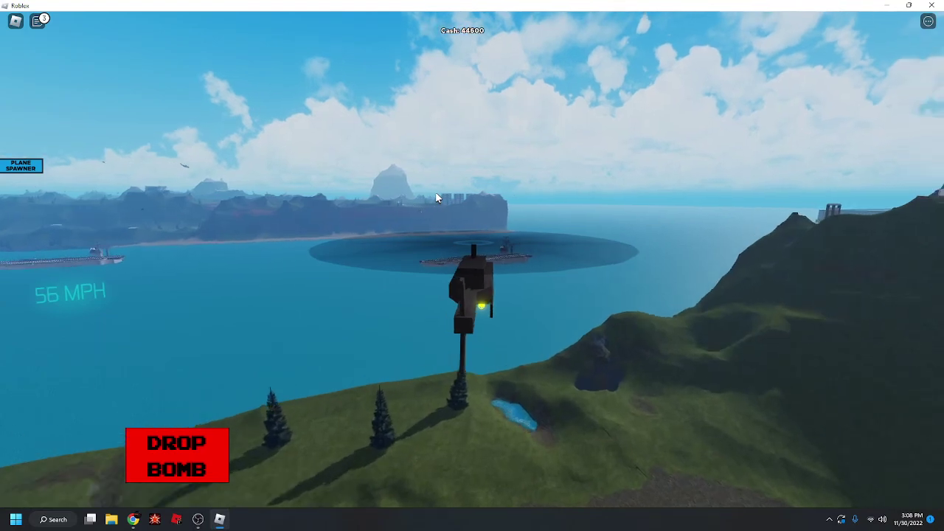
pyautogui.press('w')
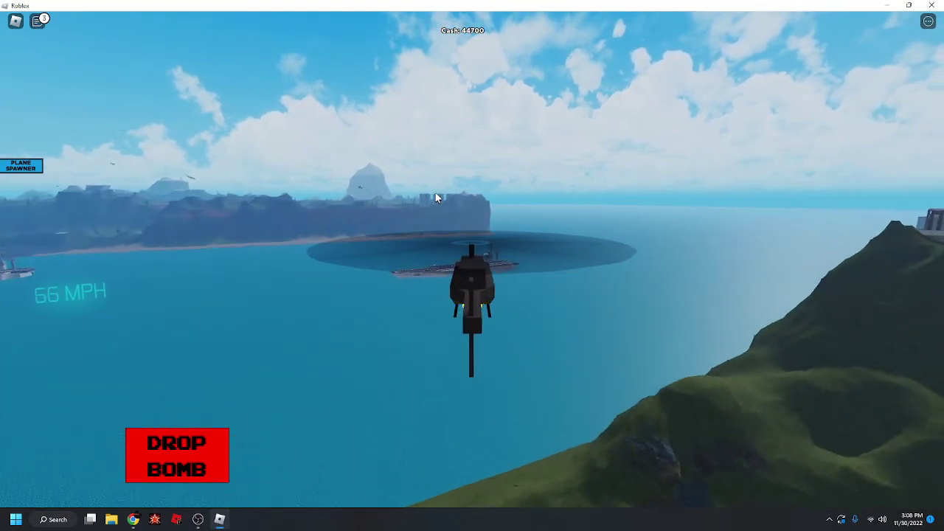
pyautogui.press('w')
pyautogui.press('d')
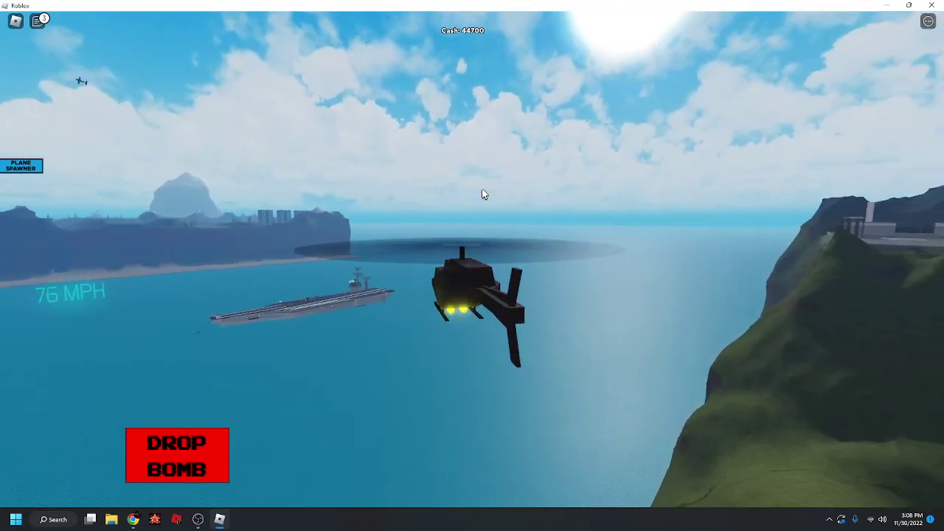
pyautogui.press('w')
pyautogui.press('a')
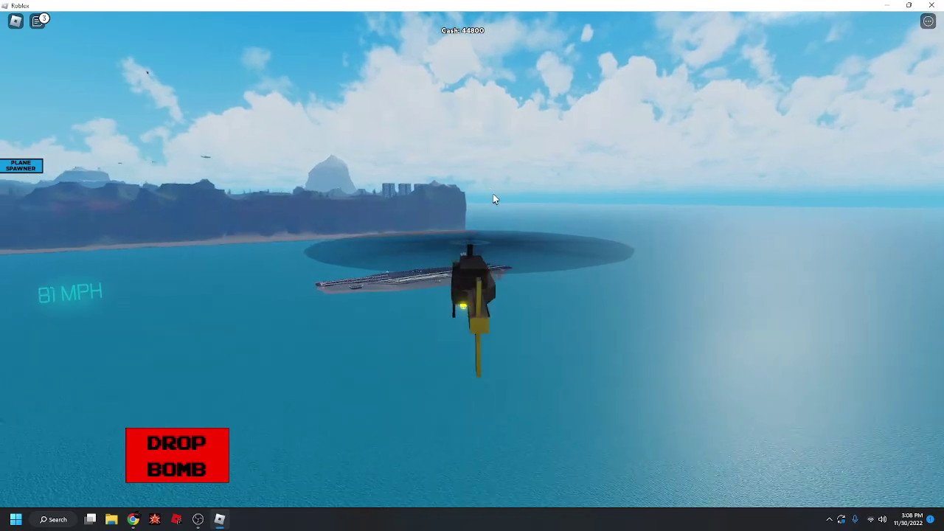
pyautogui.press('w')
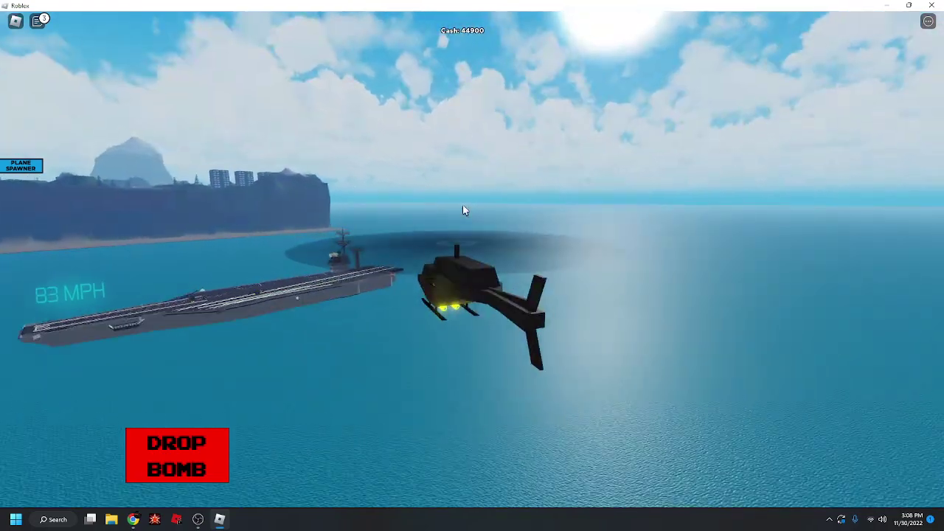
pyautogui.press('s')
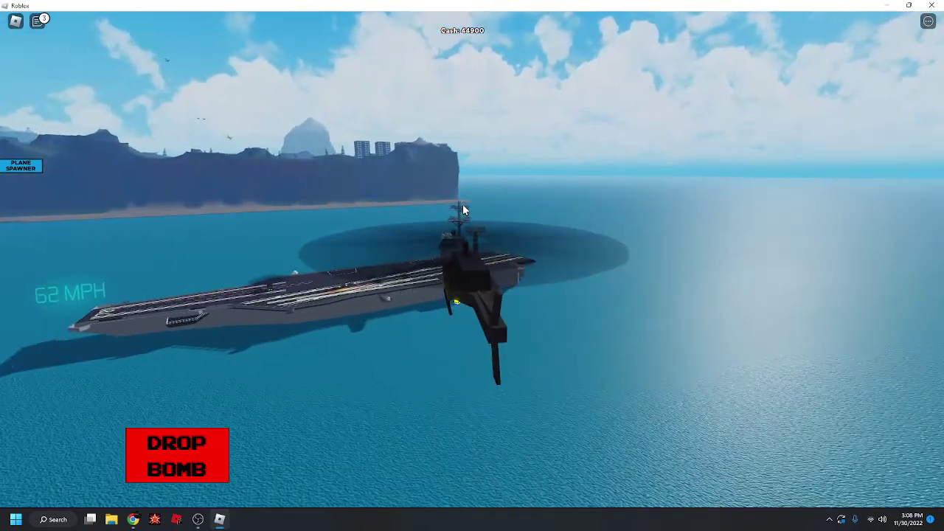
pyautogui.press('s')
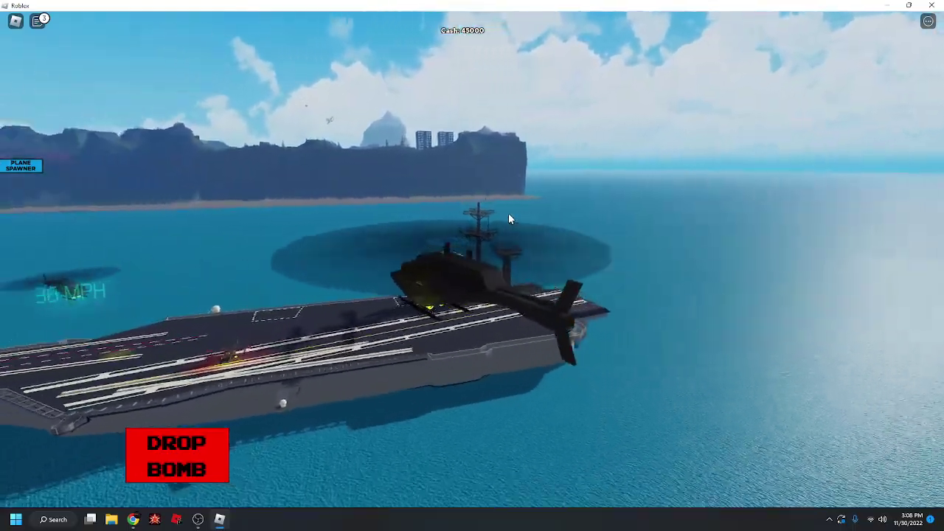
# Step: Circle the camera around the helicopter hovering over the carrier until it crashes
pyautogui.rightClick(509, 212)
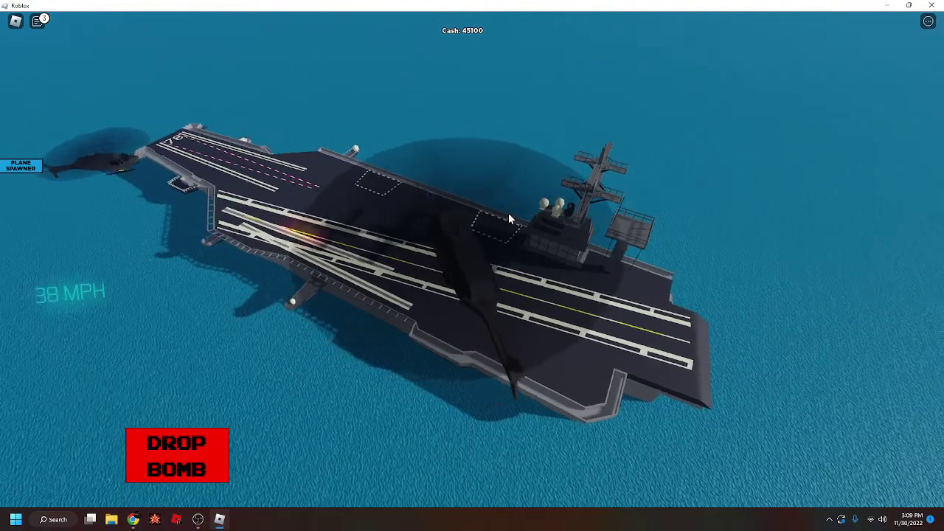
pyautogui.moveTo(508, 212); pyautogui.dragTo(508, 213)
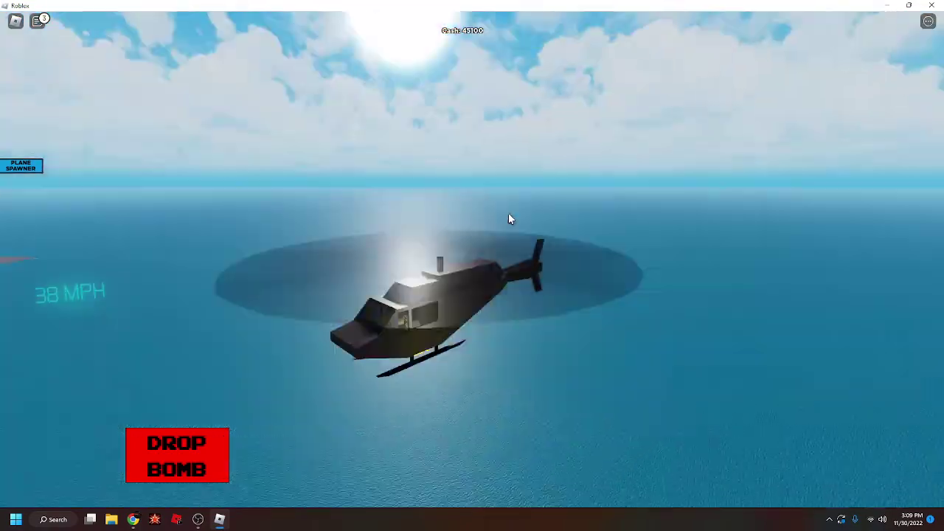
pyautogui.rightClick(508, 218)
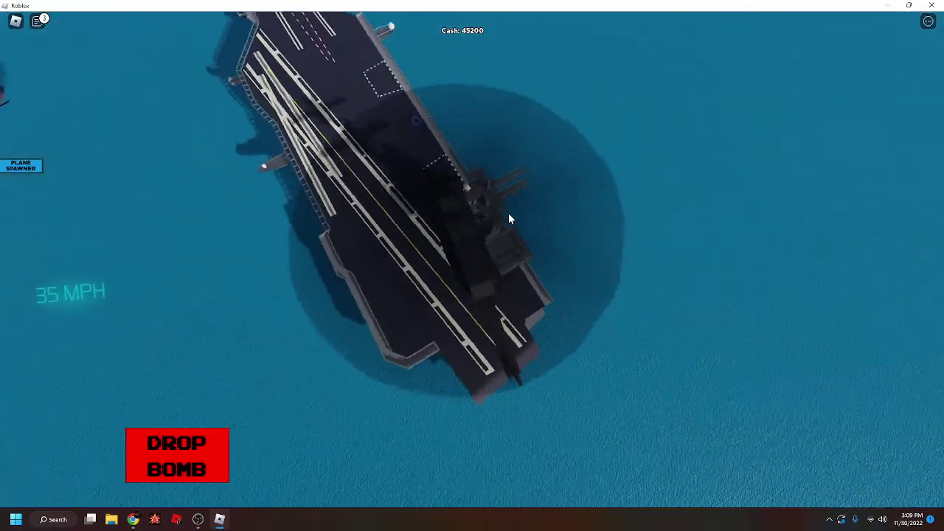
pyautogui.moveTo(509, 218); pyautogui.dragTo(509, 218)
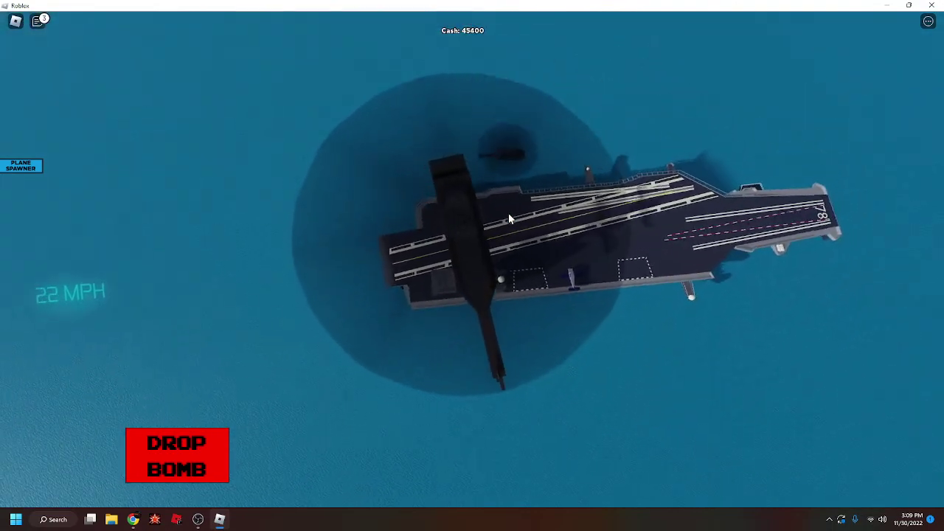
pyautogui.moveTo(508, 217)
pyautogui.mouseDown()
pyautogui.moveTo(312, 395)
pyautogui.moveTo(353, 376)
pyautogui.mouseUp()
pyautogui.moveTo(212, 418); pyautogui.dragTo(195, 441)
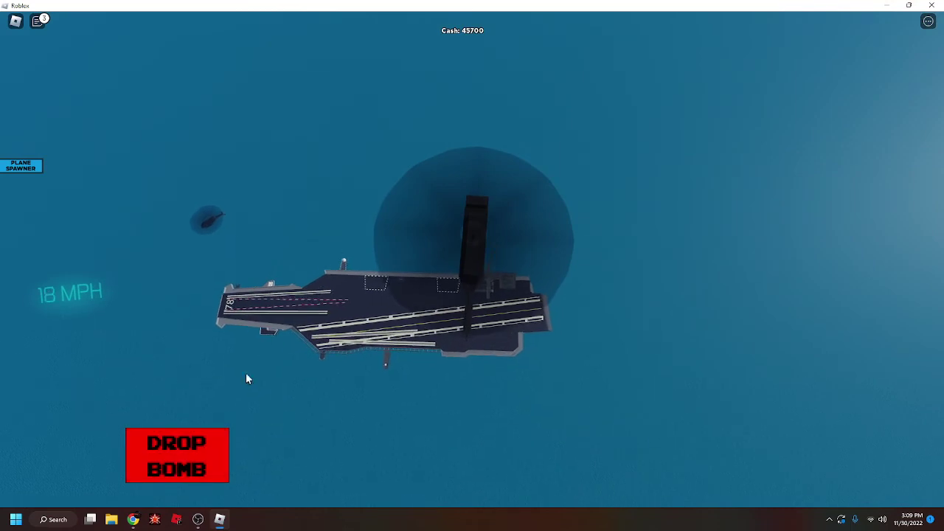
pyautogui.moveTo(272, 337); pyautogui.dragTo(340, 297)
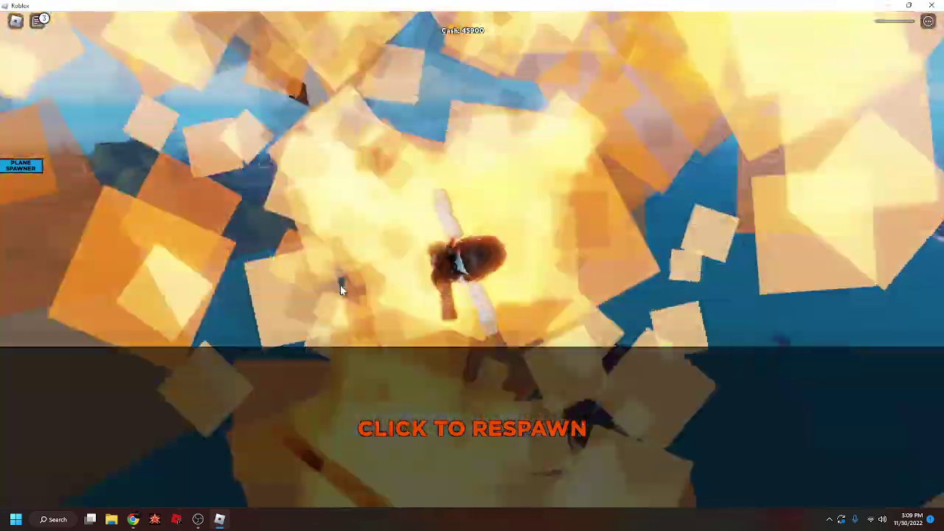
# Step: Respawn after the crash and spawn a helicopter beside the runway
pyautogui.moveTo(340, 284); pyautogui.dragTo(472, 403)
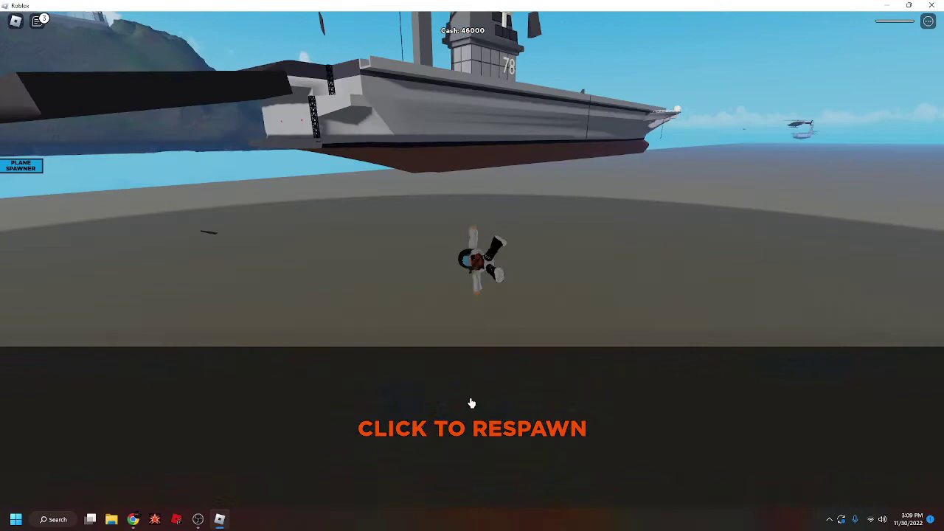
pyautogui.click(472, 403)
pyautogui.click(20, 165)
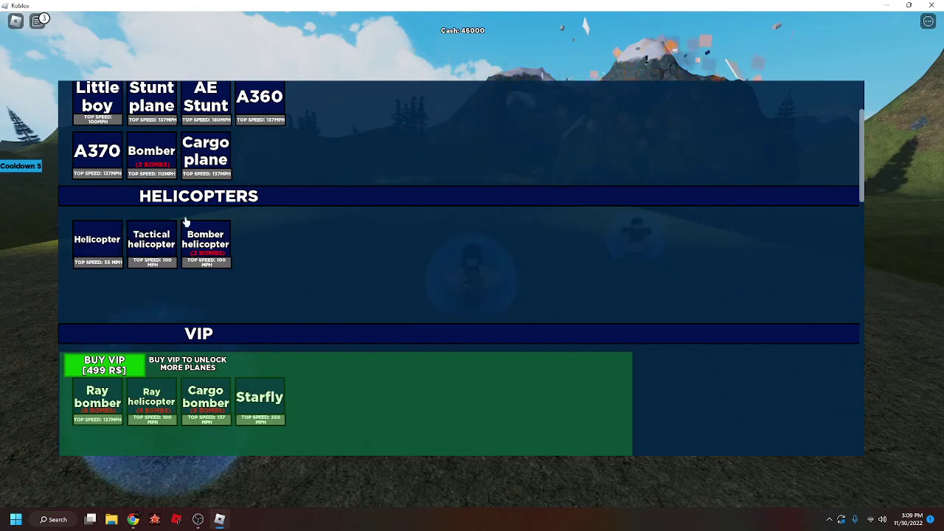
pyautogui.click(207, 244)
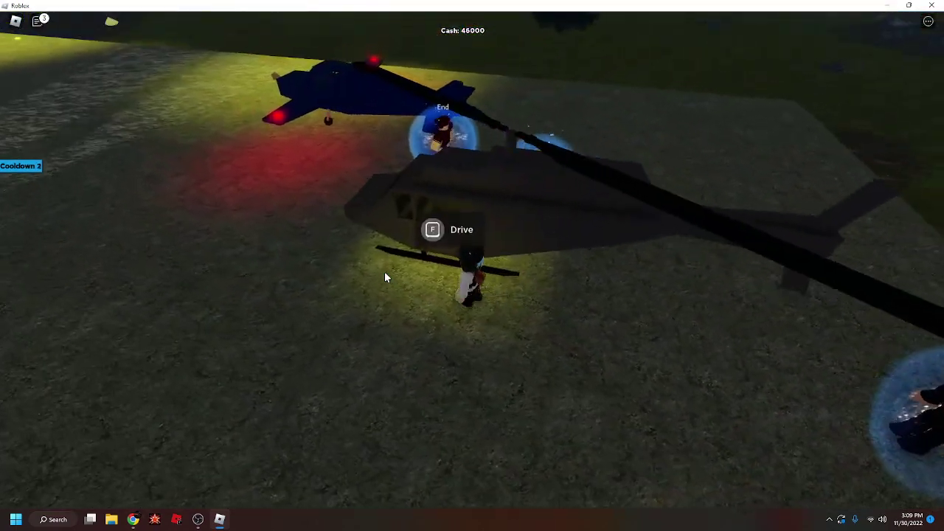
pyautogui.moveTo(384, 271); pyautogui.dragTo(49, 180)
# Step: Board the new helicopter and fly it until it is destroyed
pyautogui.click(23, 166)
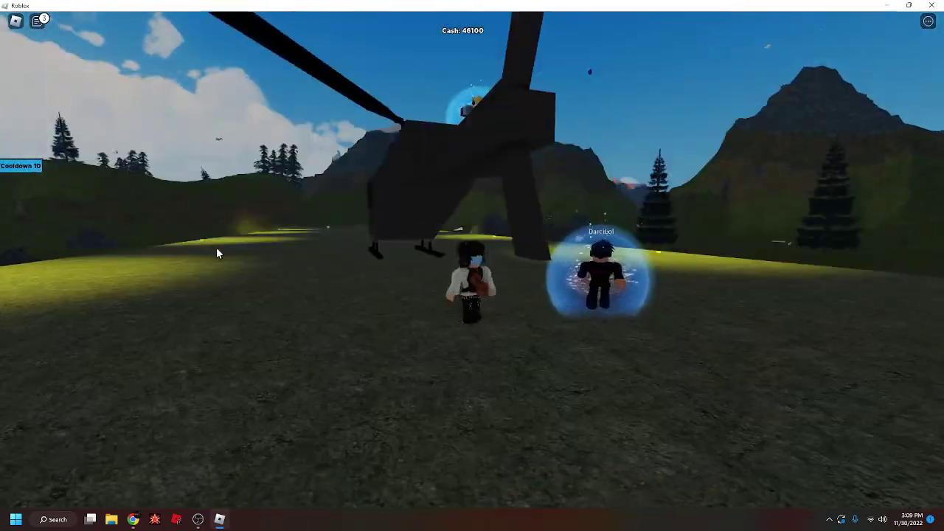
pyautogui.moveTo(216, 247); pyautogui.dragTo(274, 279)
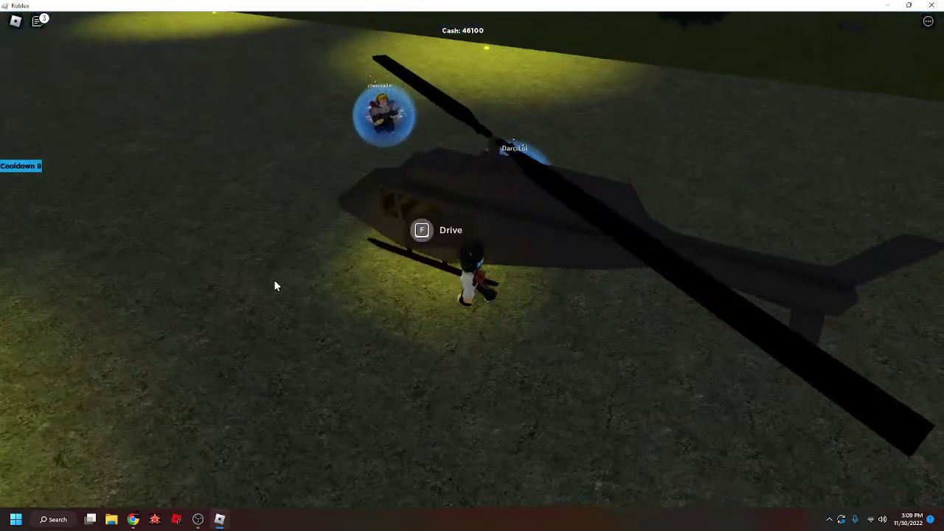
pyautogui.press('f')
pyautogui.press('w')
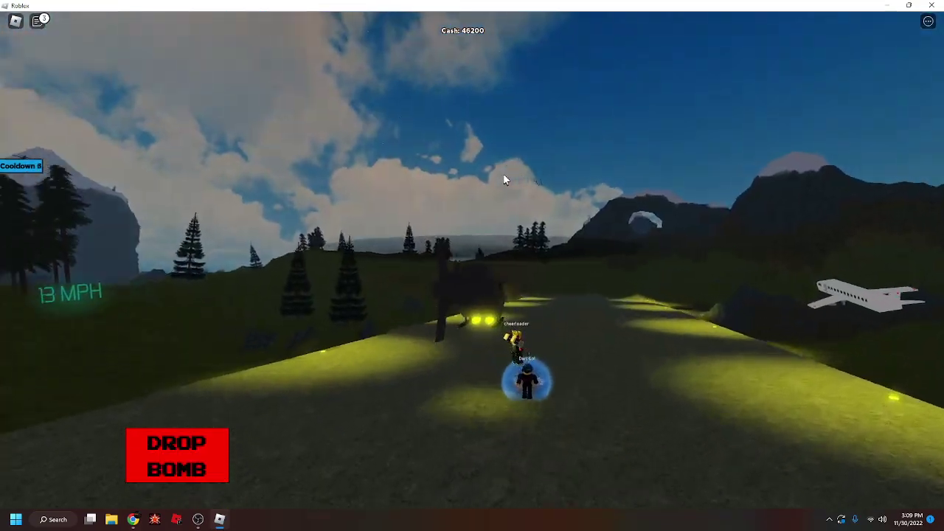
pyautogui.moveTo(503, 174); pyautogui.dragTo(522, 165)
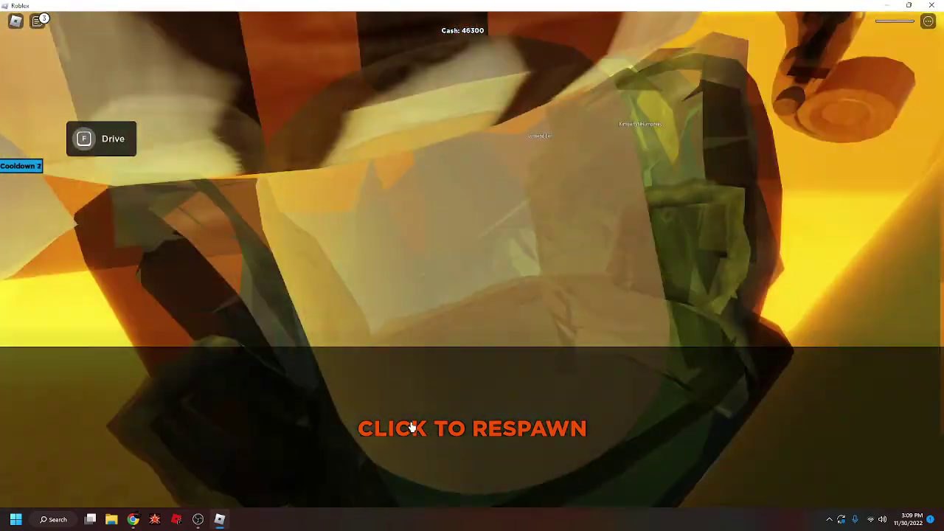
# Step: Respawn, take off in a new helicopter, and bomb the island base from the air
pyautogui.click(413, 428)
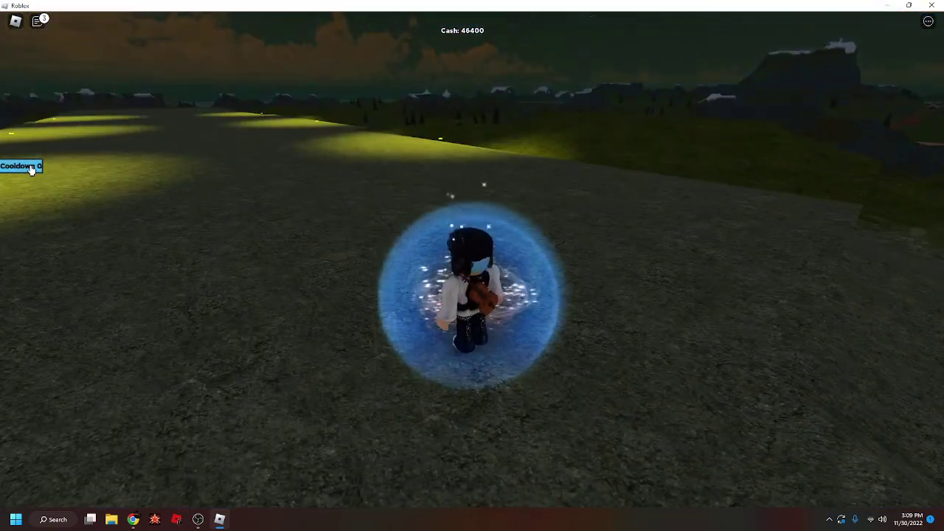
pyautogui.click(65, 167)
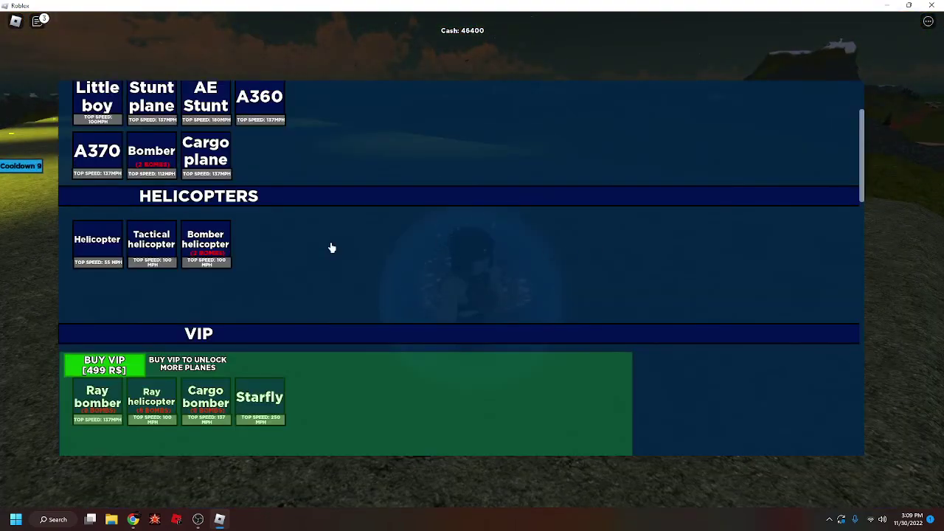
pyautogui.click(206, 245)
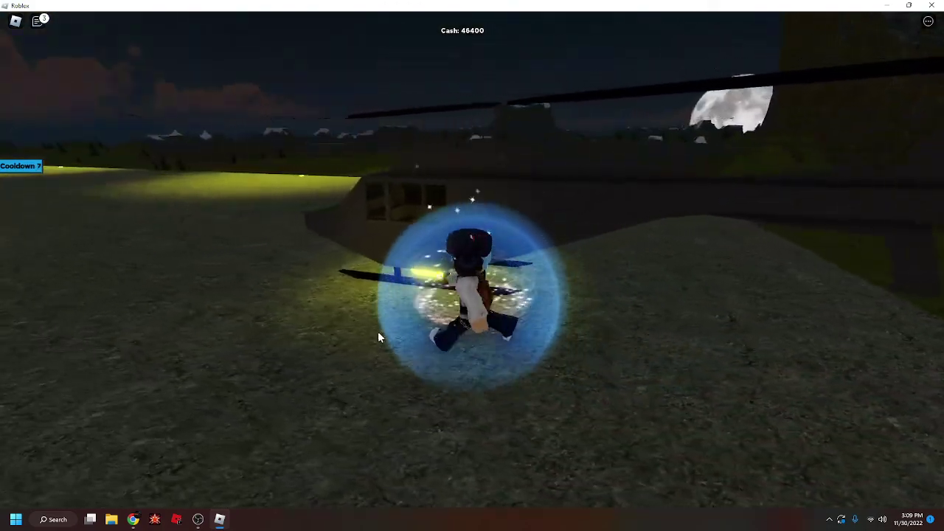
pyautogui.press('e')
pyautogui.press('w')
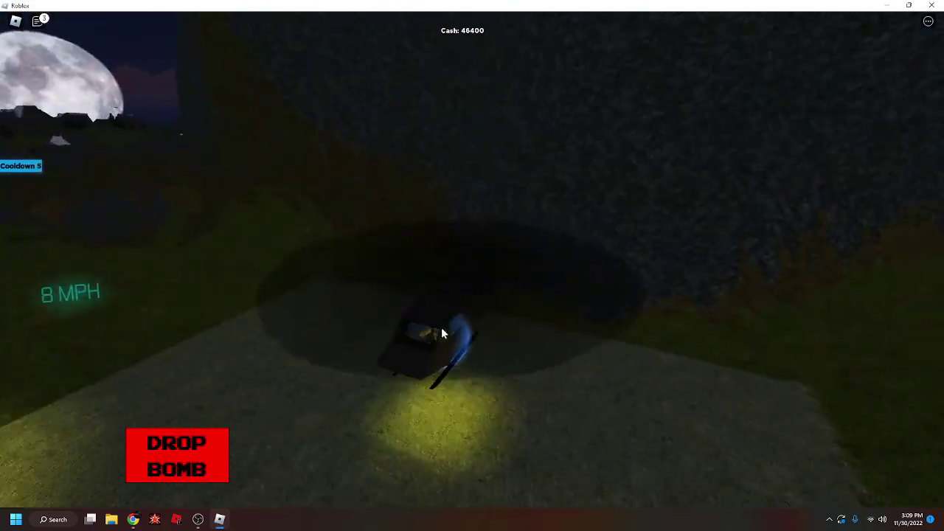
pyautogui.press('w')
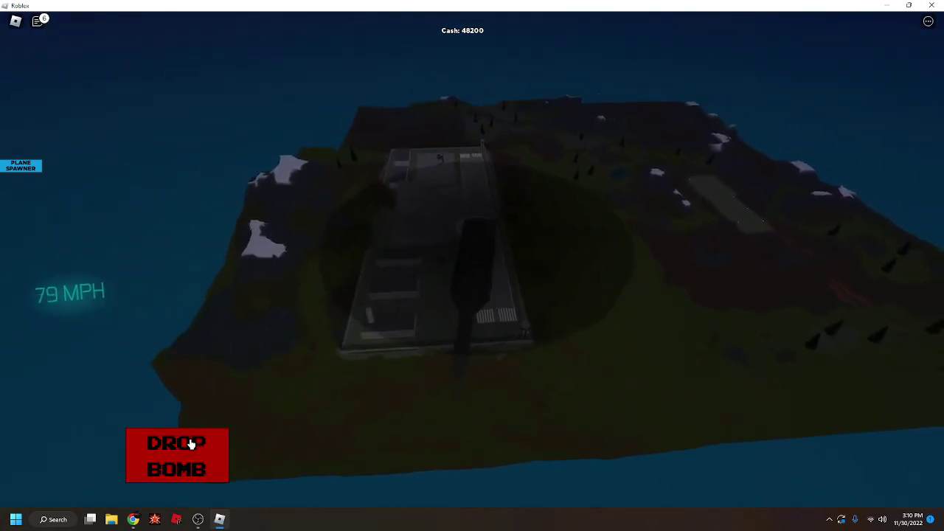
pyautogui.click(184, 447)
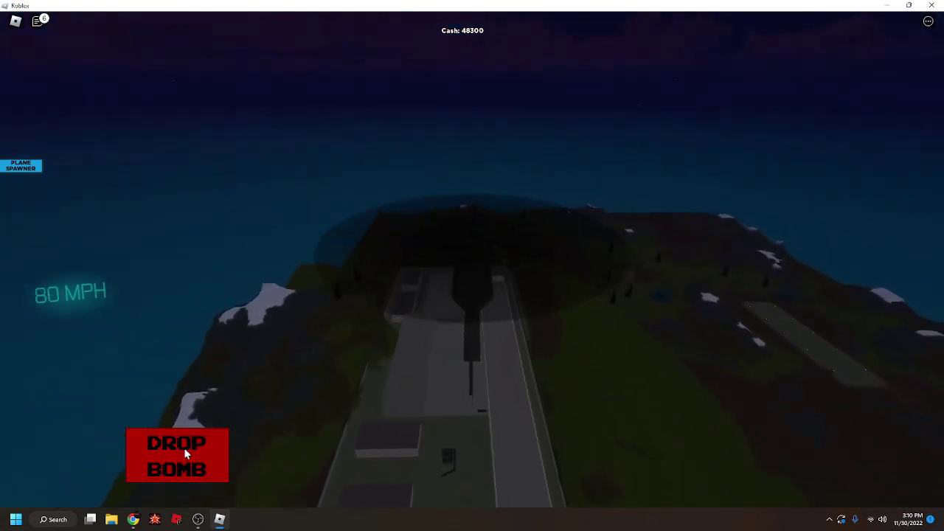
pyautogui.moveTo(183, 448); pyautogui.dragTo(366, 398)
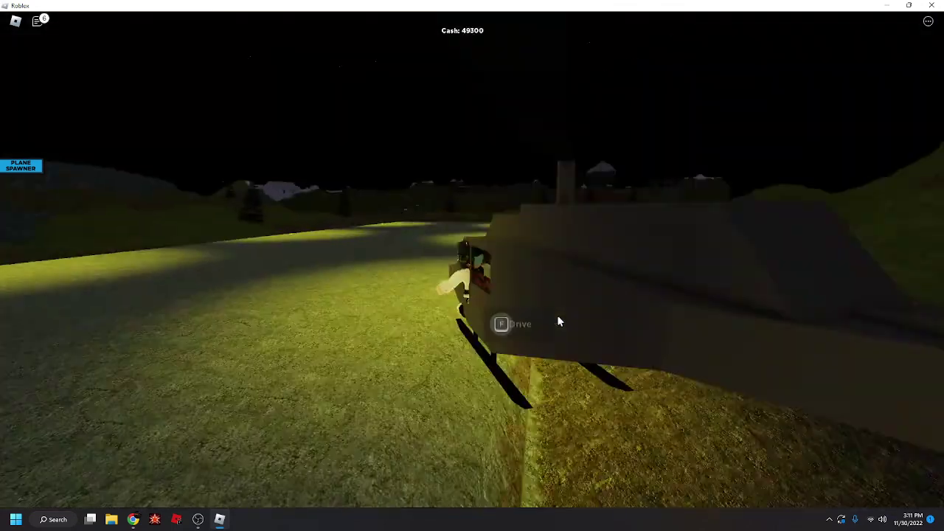
# Step: Walk away from the landed helicopter and open the plane spawner list
pyautogui.press('w')
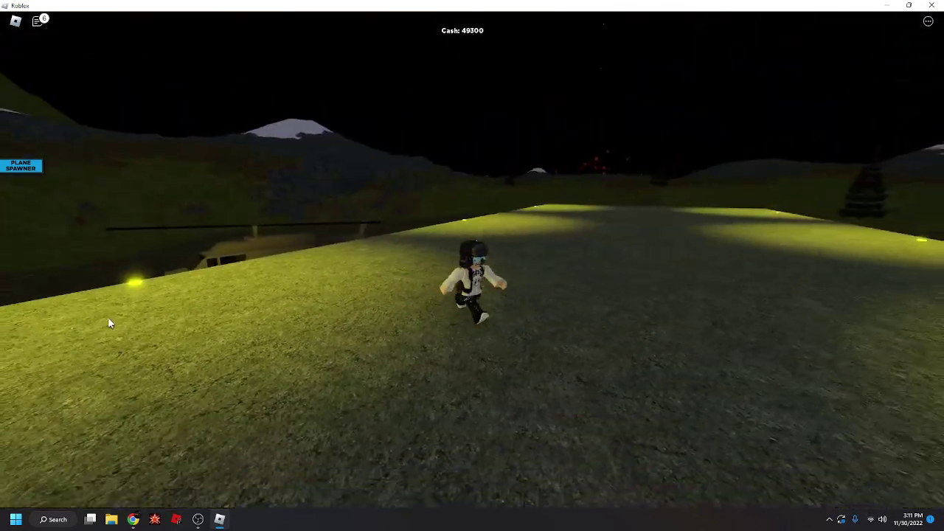
pyautogui.click(22, 166)
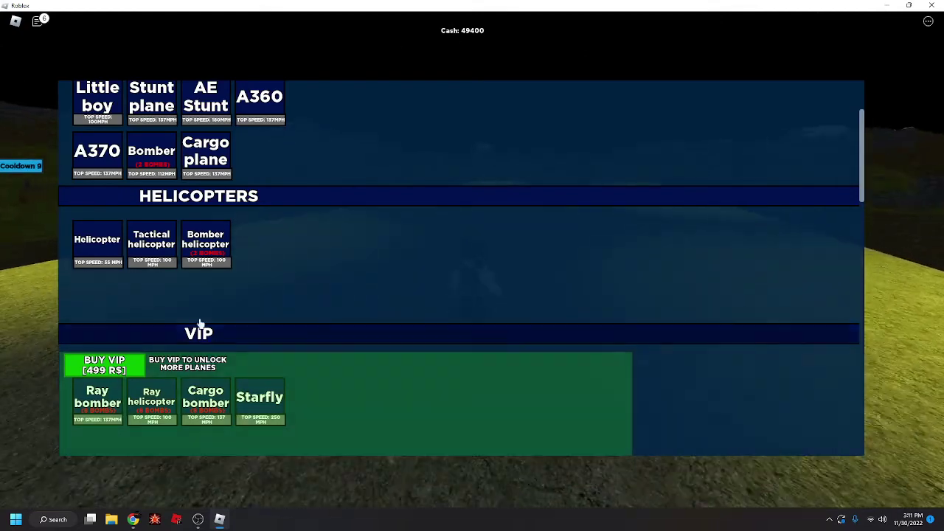
pyautogui.scroll(3, 127, 221)
pyautogui.scroll(3, 127, 260)
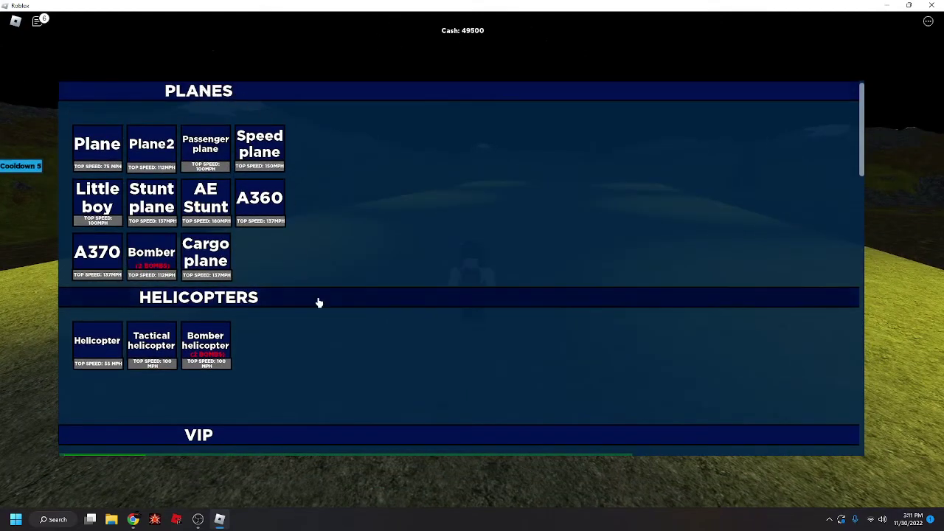
pyautogui.scroll(-3, 297, 432)
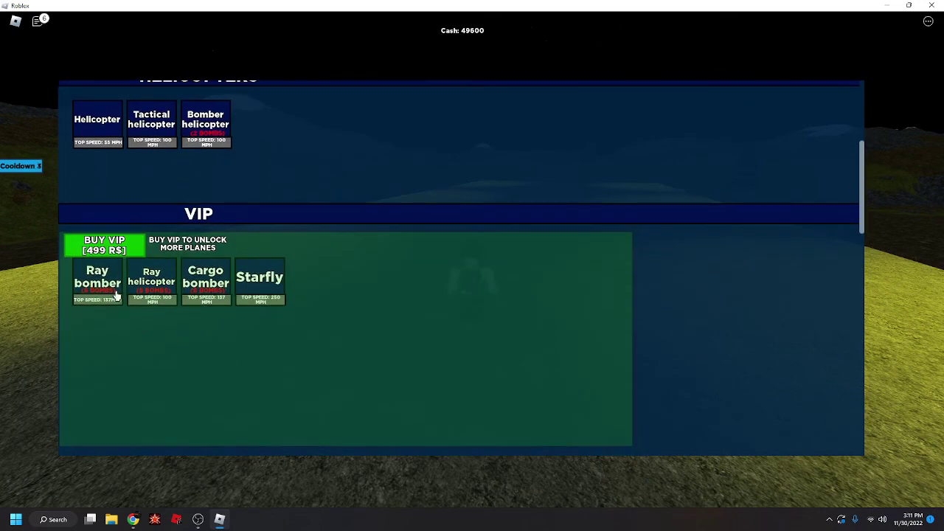
# Step: Check the VIP pass price (499 Robux) in the Plane crash physics store, then return to the game
pyautogui.click(133, 519)
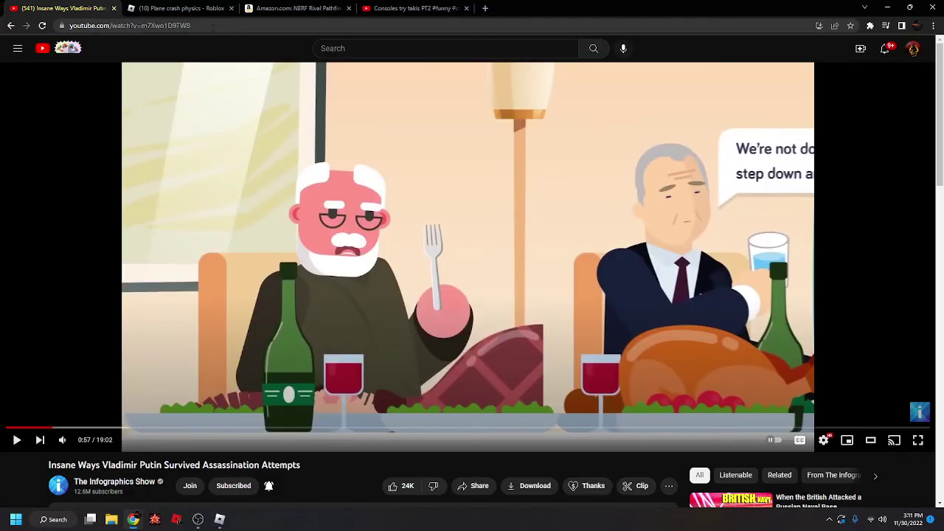
pyautogui.click(177, 8)
pyautogui.scroll(-5, 453, 270)
pyautogui.scroll(-3, 453, 270)
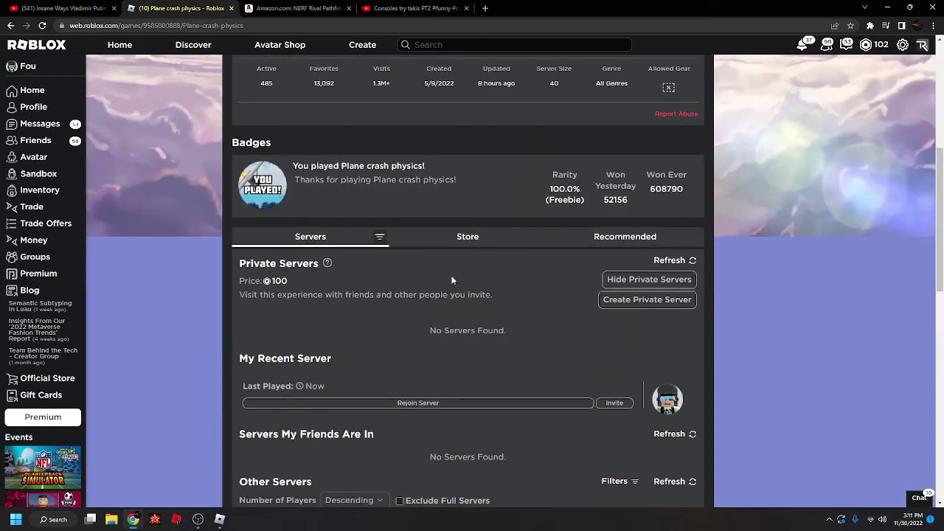
pyautogui.click(462, 248)
pyautogui.scroll(-1, 460, 244)
pyautogui.scroll(-1, 421, 298)
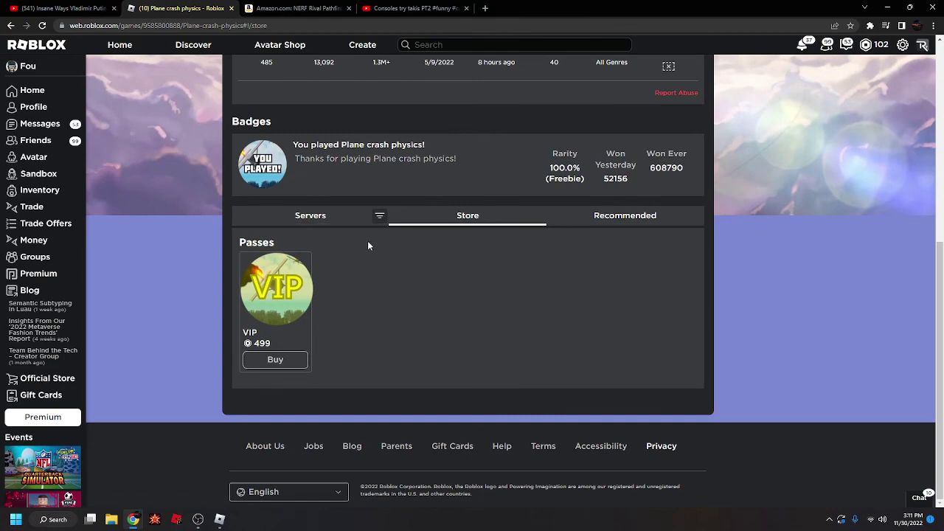
pyautogui.click(219, 518)
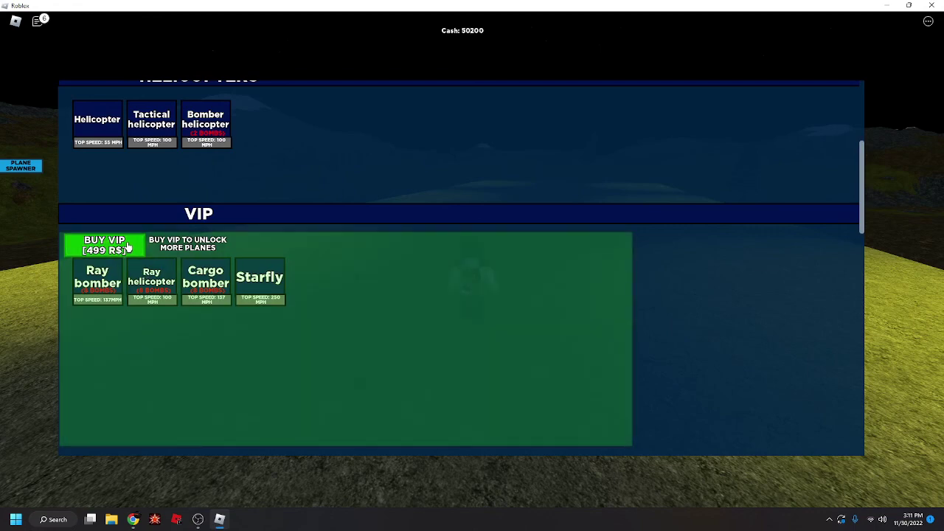
pyautogui.click(127, 248)
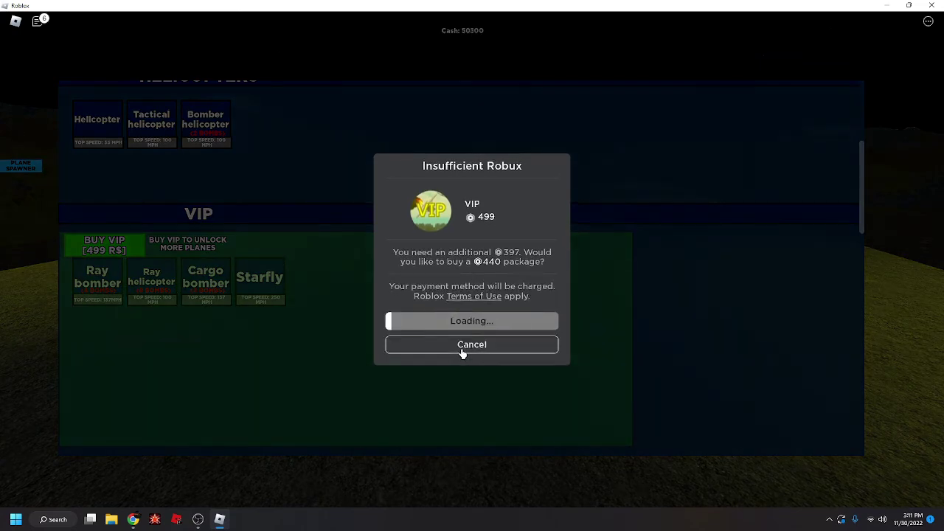
pyautogui.click(462, 347)
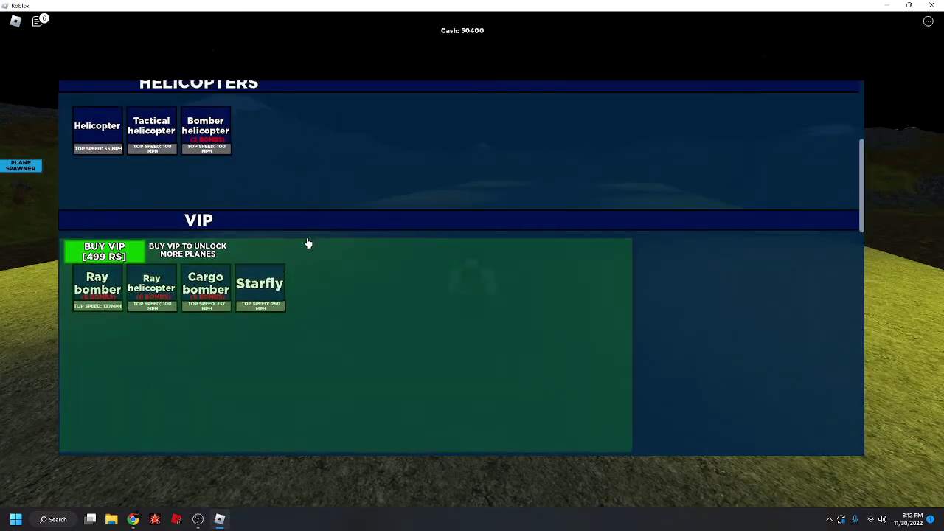
pyautogui.scroll(5, 313, 240)
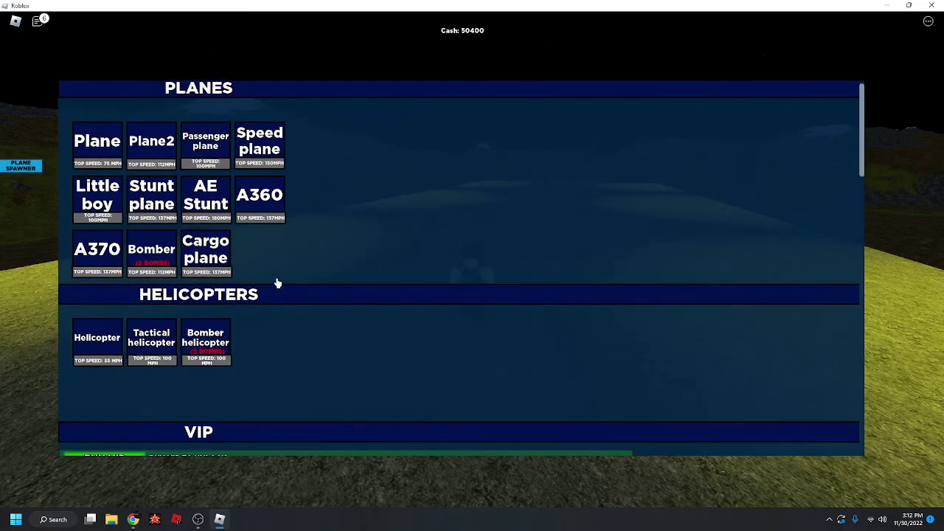
# Step: Spawn the Bomber plane, fly it, and respawn on the runway after it crashes
pyautogui.click(152, 255)
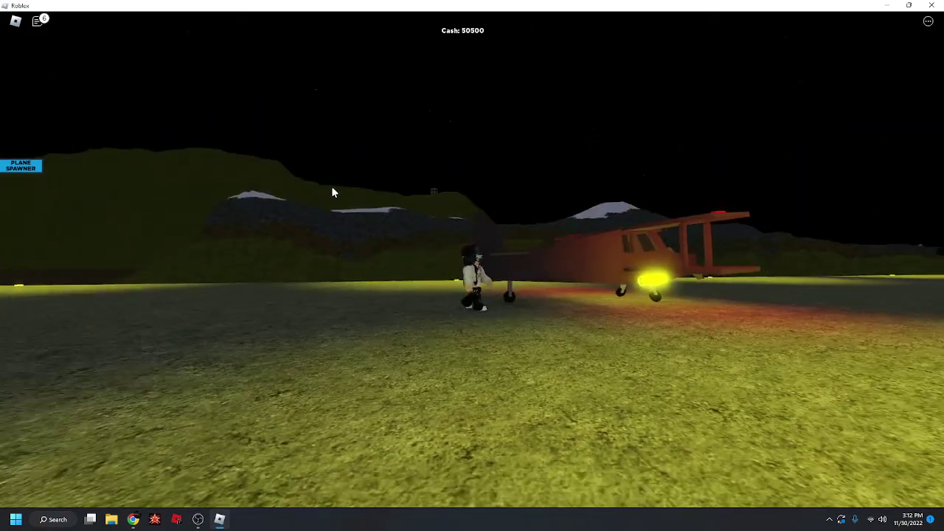
pyautogui.press('w')
pyautogui.press('e')
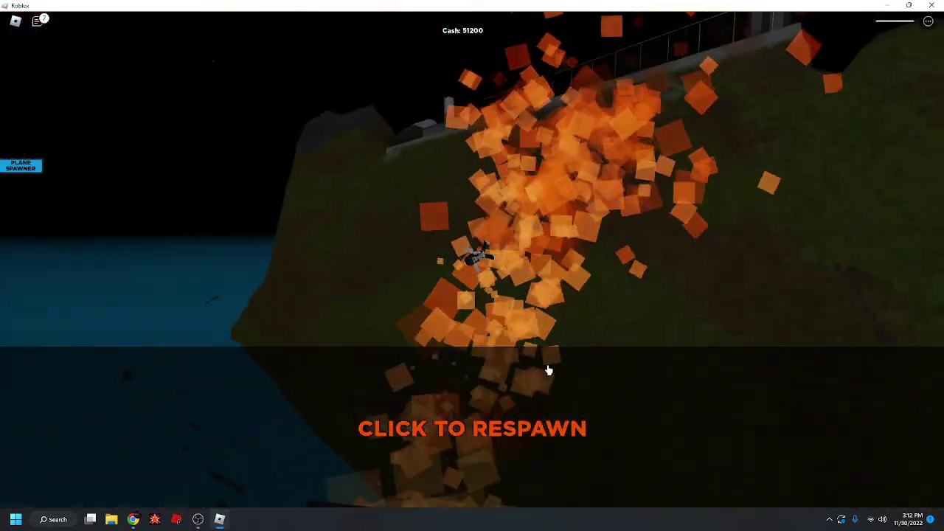
pyautogui.click(546, 419)
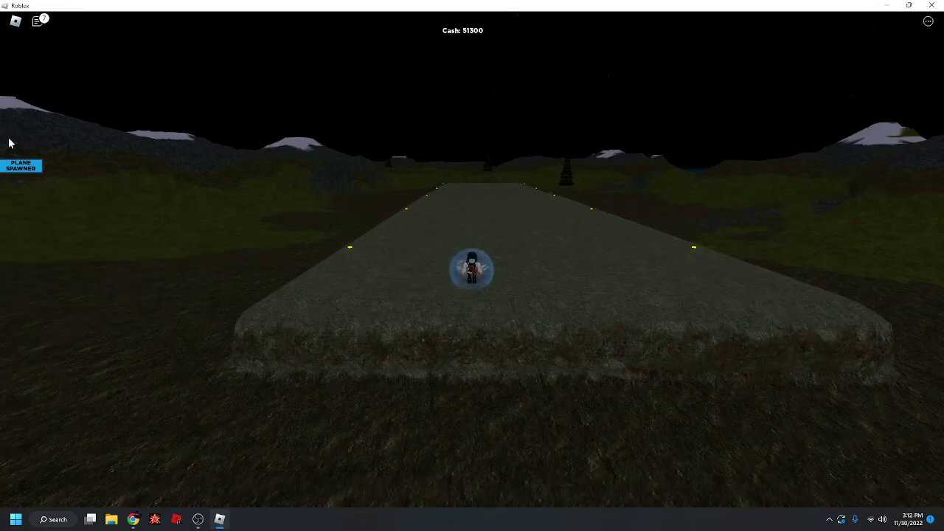
# Step: Fly a second Bomber biplane over the base and respawn after hitting the carrier tower
pyautogui.click(21, 166)
pyautogui.click(152, 258)
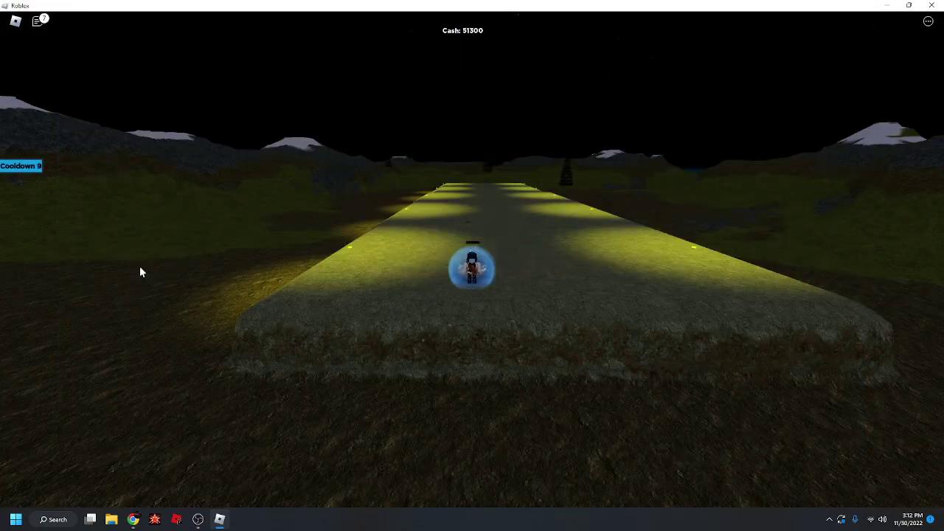
pyautogui.moveTo(139, 266); pyautogui.dragTo(364, 276)
pyautogui.press('w')
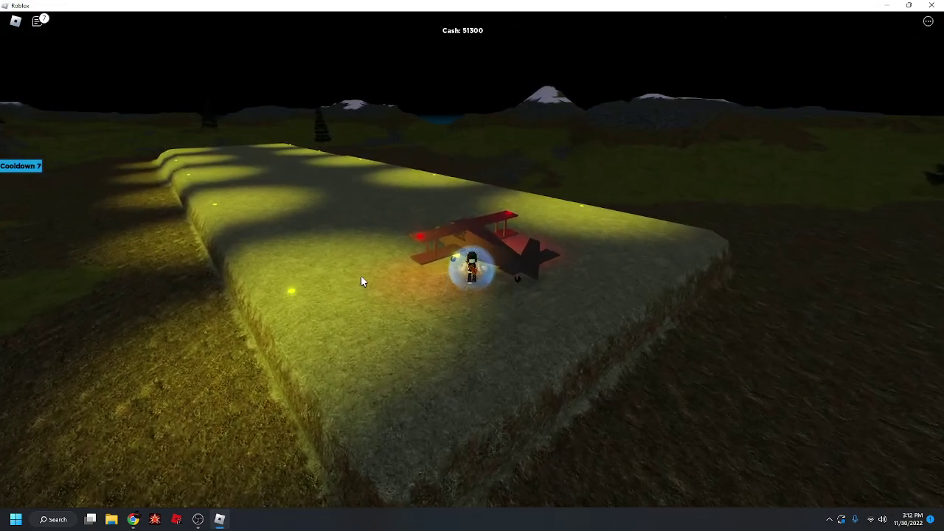
pyautogui.press('w')
pyautogui.press('w')
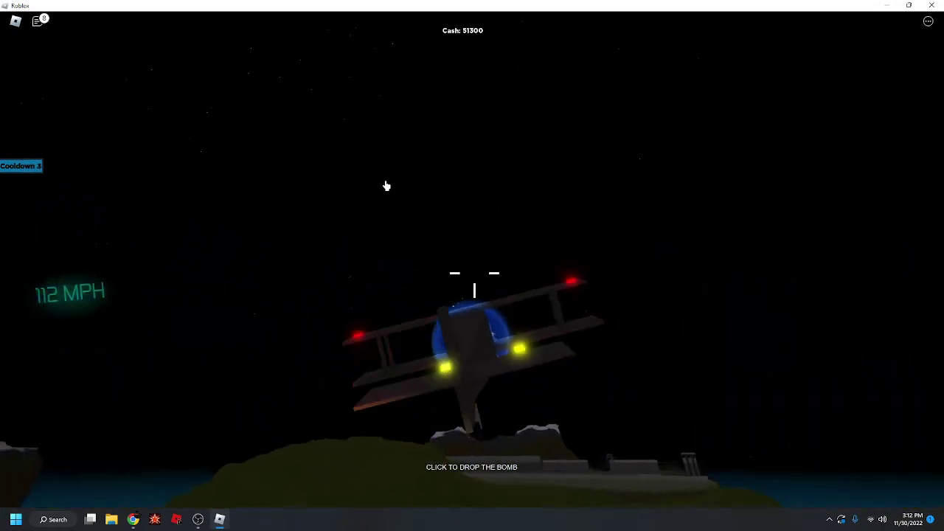
pyautogui.moveTo(487, 162); pyautogui.dragTo(537, 282)
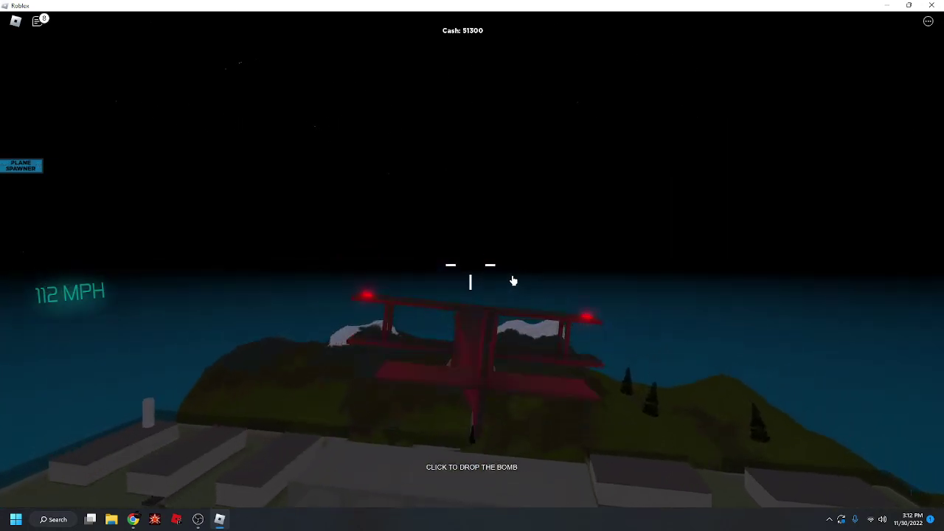
pyautogui.moveTo(405, 282); pyautogui.dragTo(2, 331)
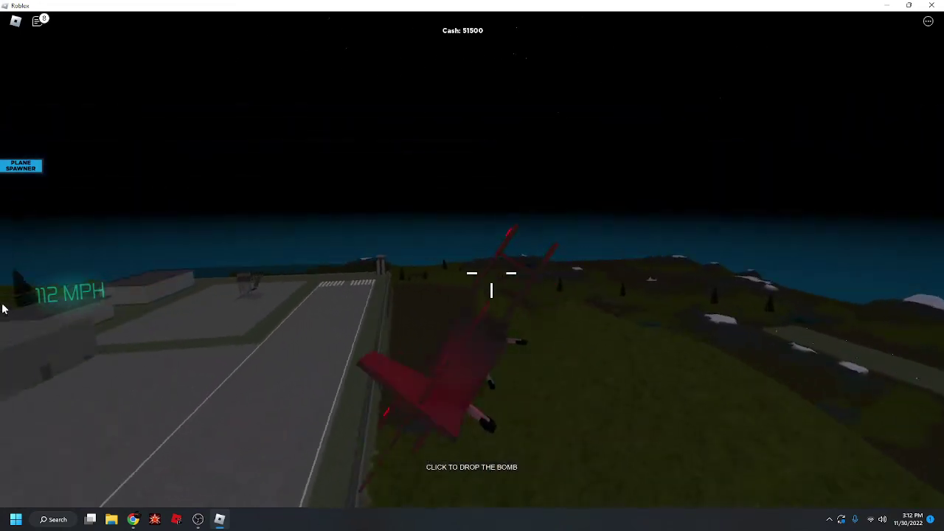
pyautogui.moveTo(2, 309)
pyautogui.mouseDown()
pyautogui.moveTo(264, 268)
pyautogui.moveTo(499, 318)
pyautogui.mouseUp()
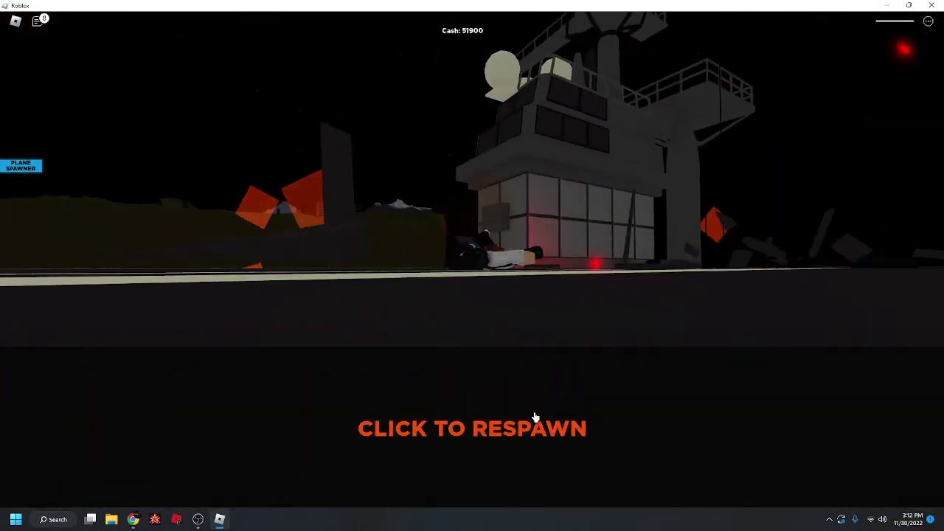
pyautogui.click(537, 413)
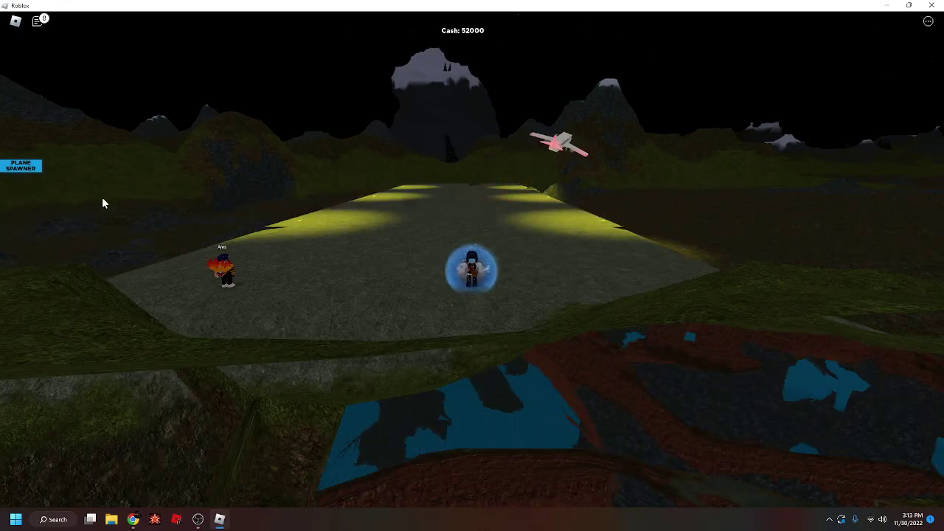
# Step: Spawn the A360 plane, fly it, and respawn after it crashes
pyautogui.click(21, 165)
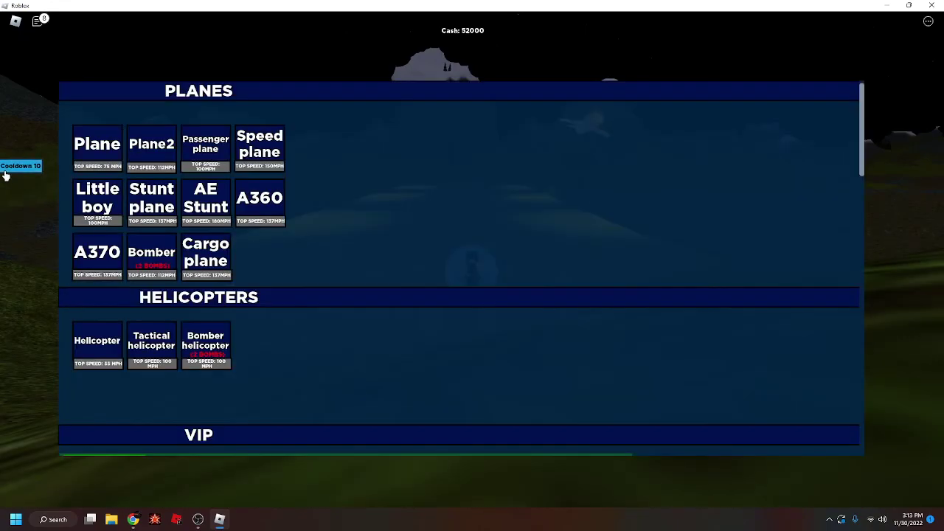
pyautogui.click(248, 221)
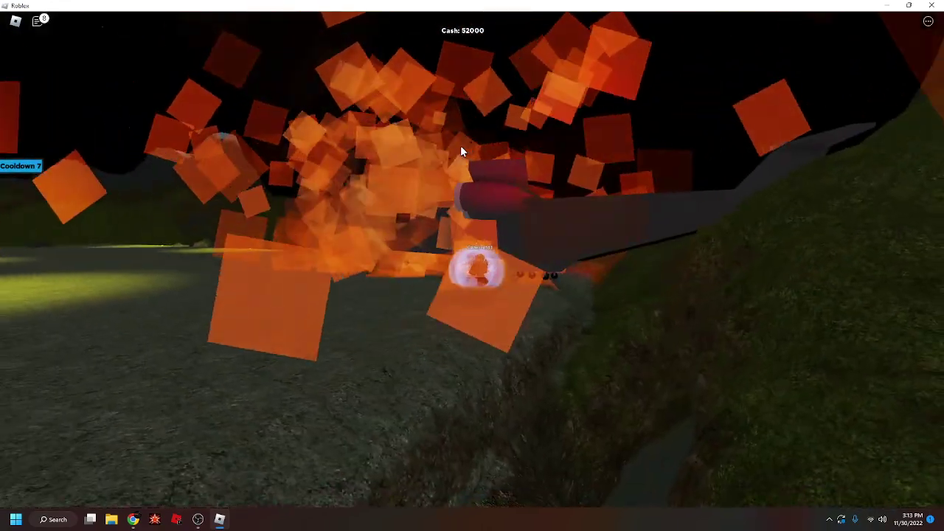
pyautogui.press('e')
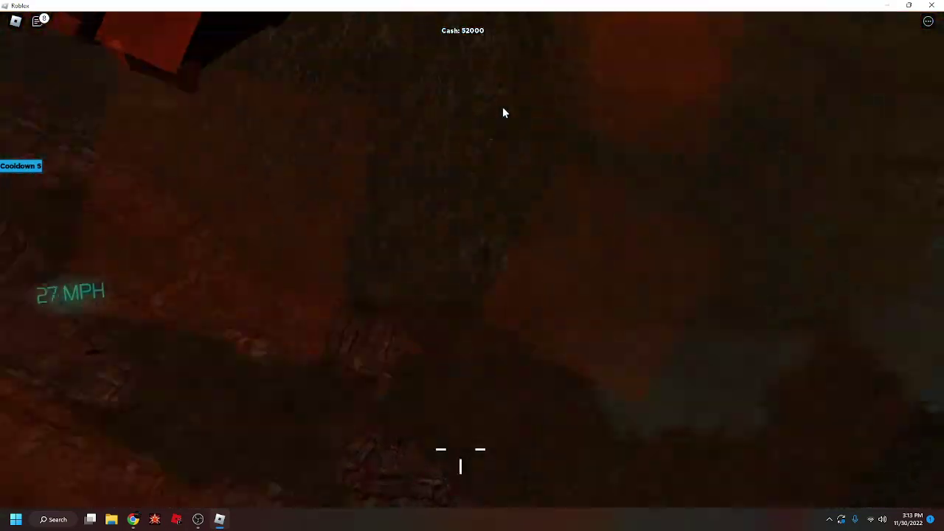
pyautogui.press('w')
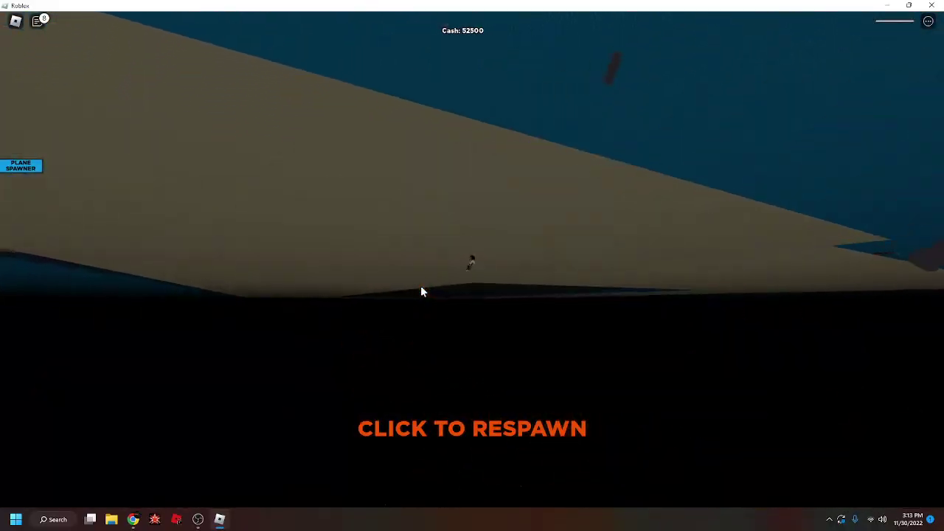
pyautogui.click(422, 292)
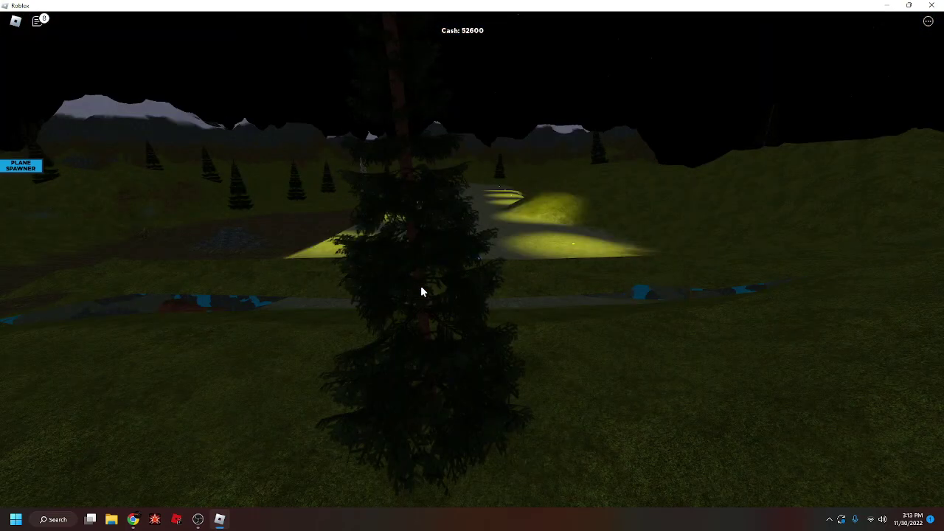
# Step: Spawn another A360, then the Cargo plane, and crash into the hillside
pyautogui.press('e')
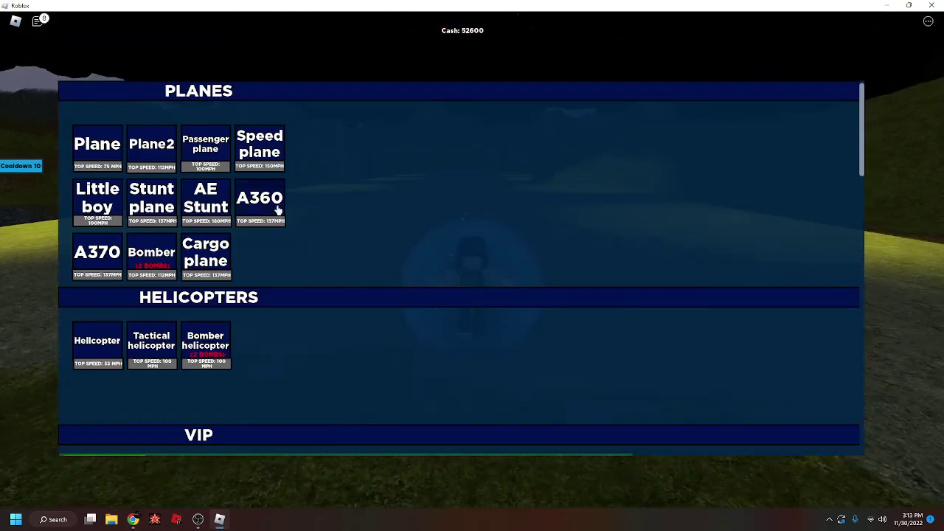
pyautogui.click(204, 258)
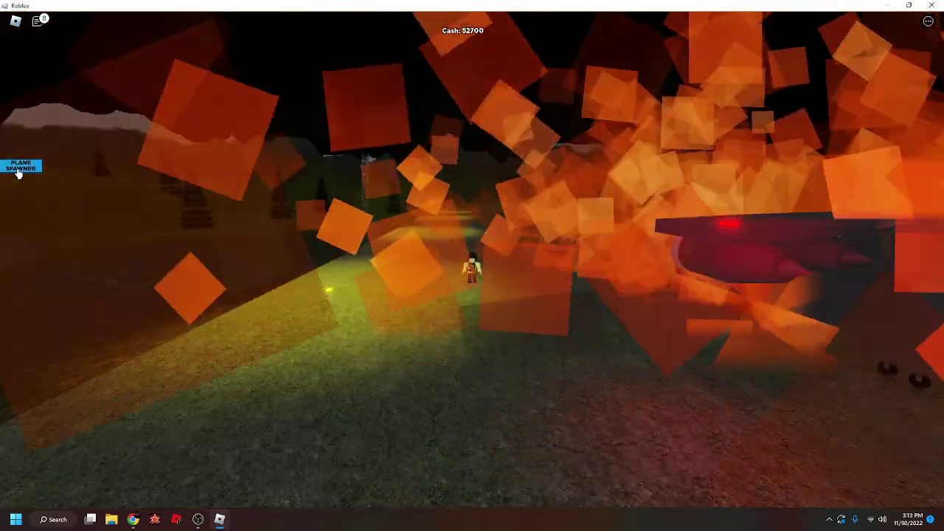
pyautogui.click(20, 166)
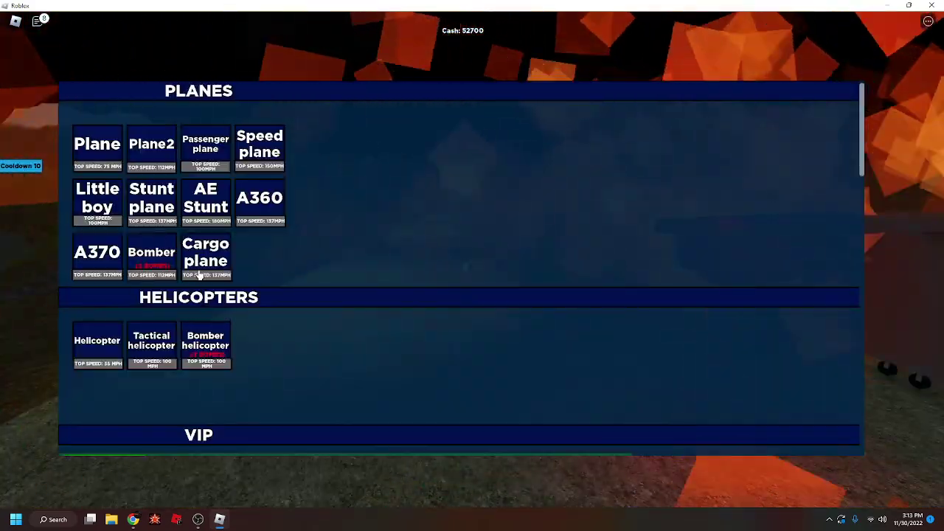
pyautogui.click(200, 265)
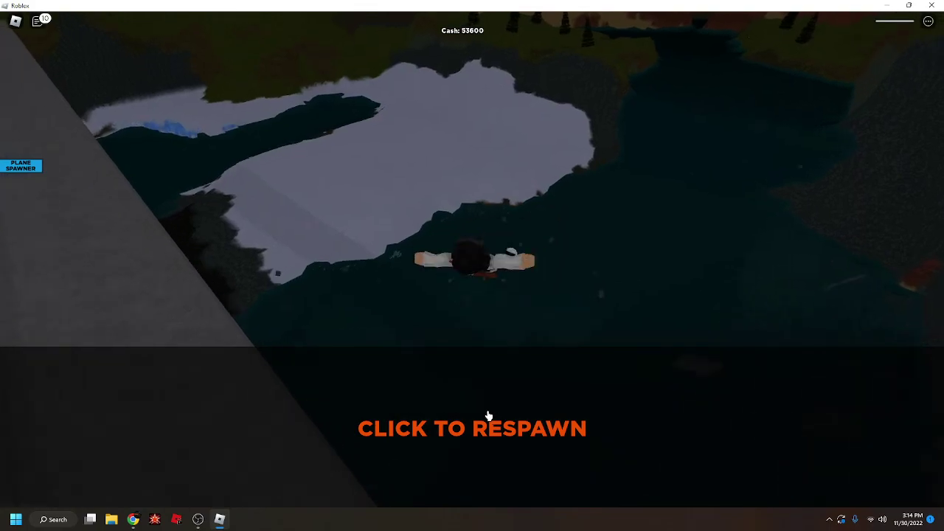
# Step: Respawn, spawn Plane2, board it and take off down the runway
pyautogui.click(487, 413)
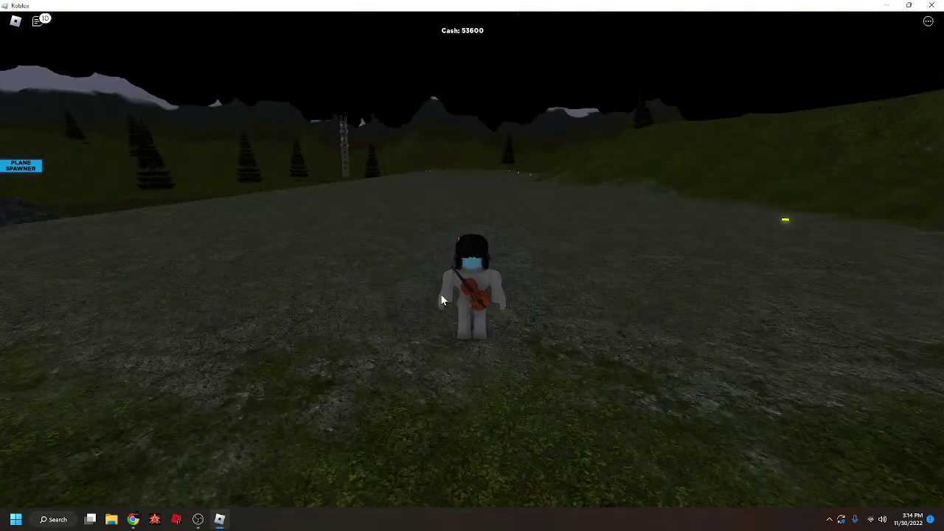
pyautogui.click(21, 166)
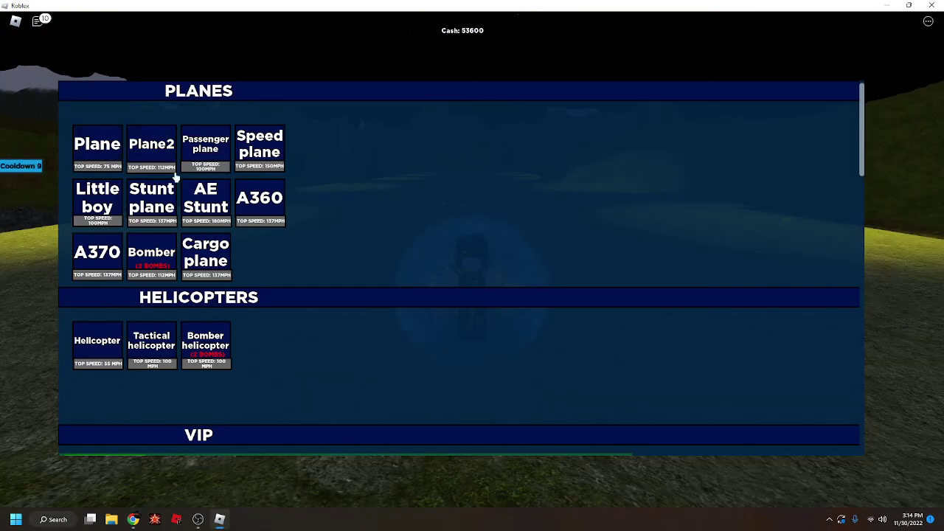
pyautogui.click(150, 151)
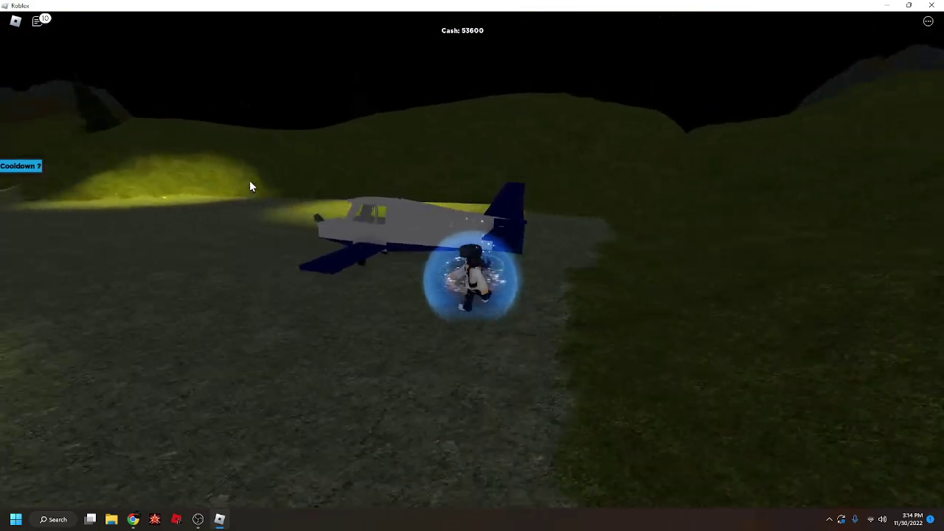
pyautogui.press('e')
pyautogui.press('w')
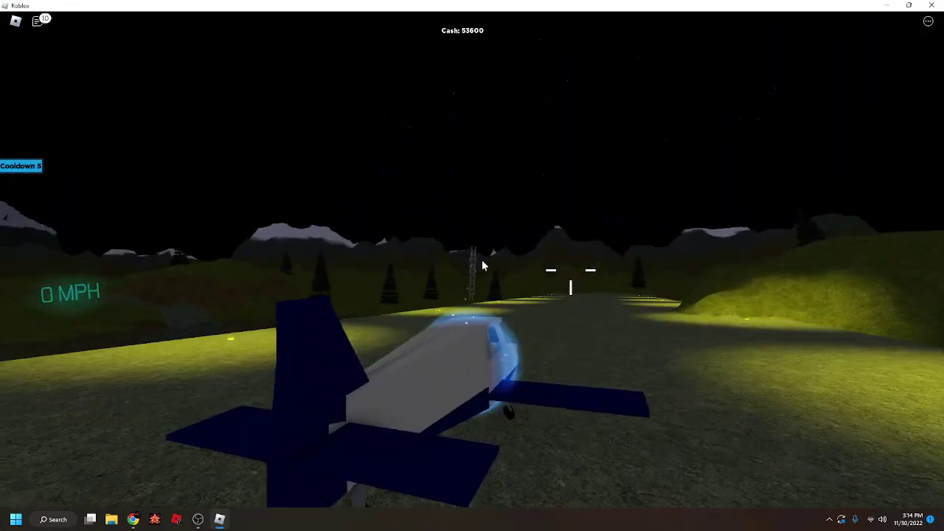
pyautogui.press('w')
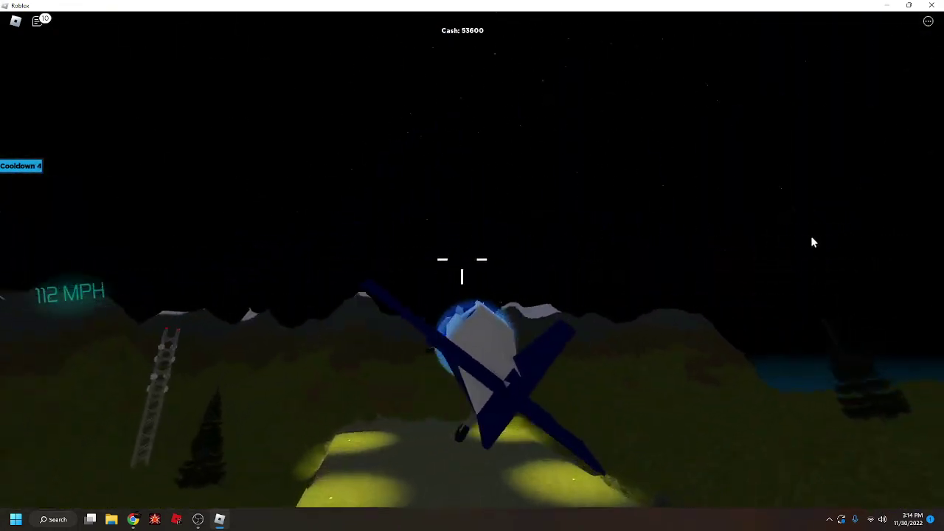
# Step: Bank Plane2 left and right over the hills until it crashes, then respawn and close chat
pyautogui.press('w')
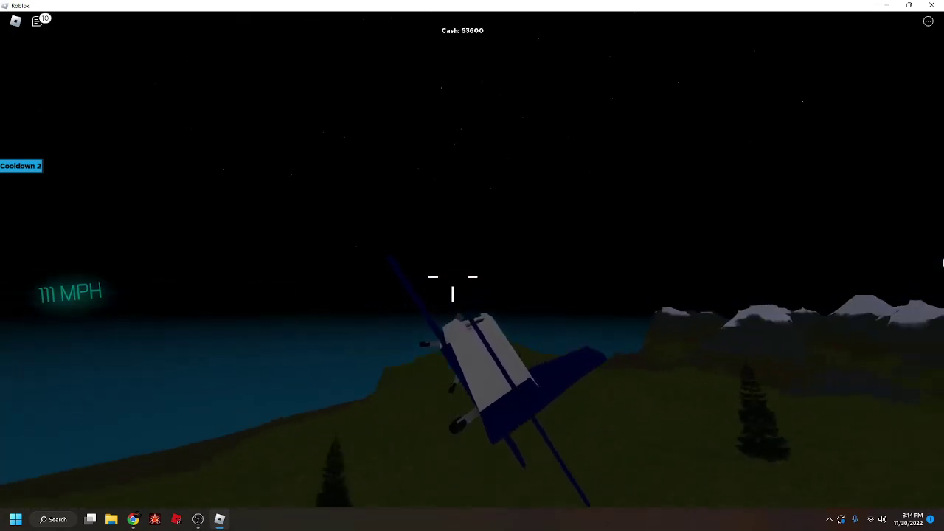
pyautogui.press('w')
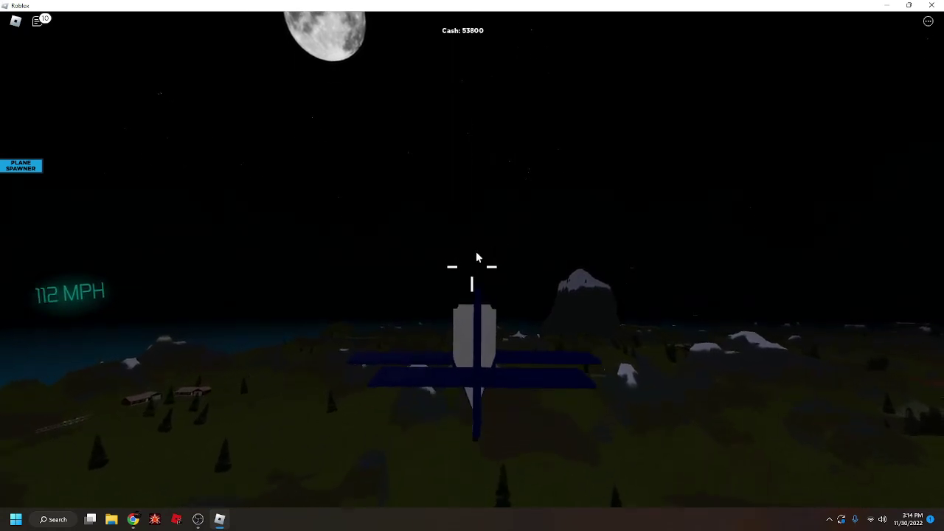
pyautogui.press('d')
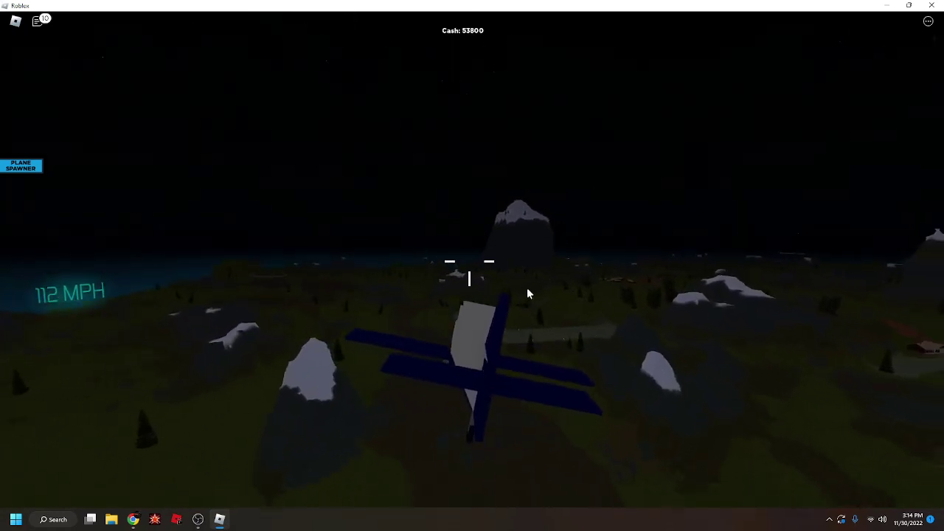
pyautogui.press('a')
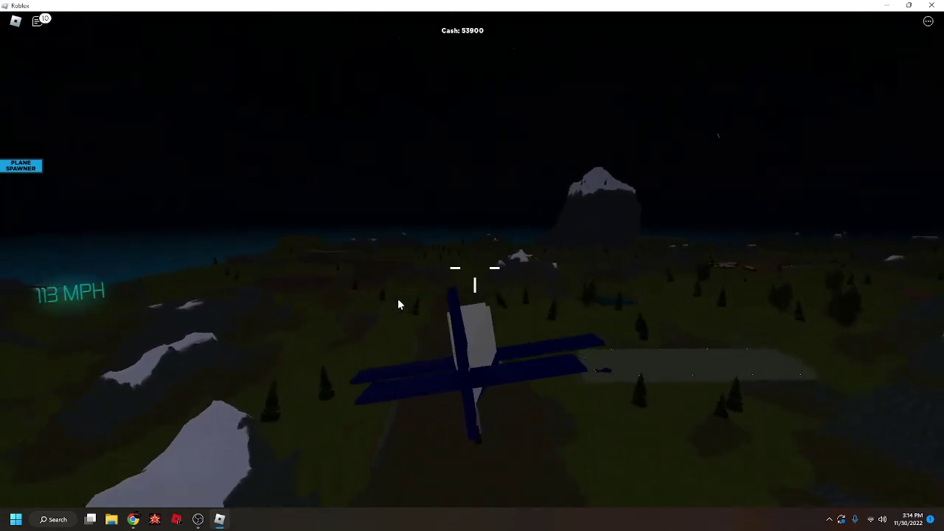
pyautogui.press('d')
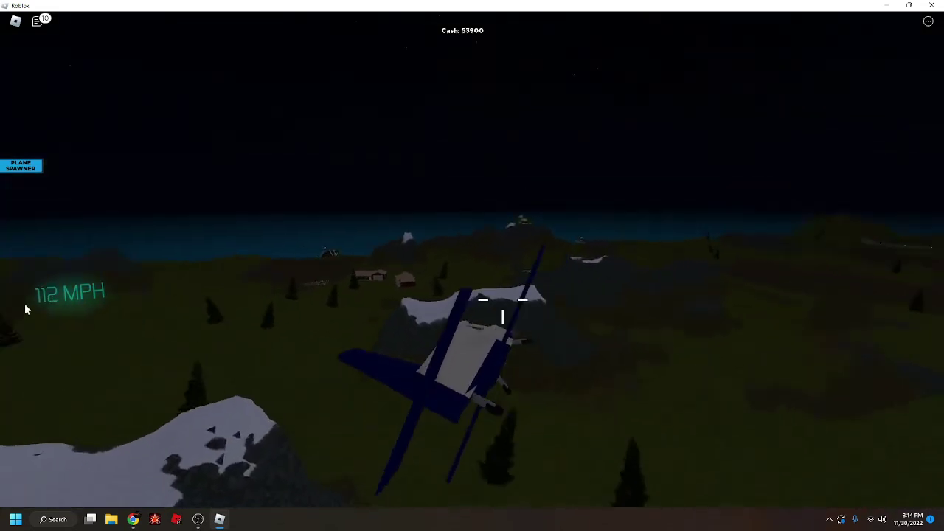
pyautogui.press('a')
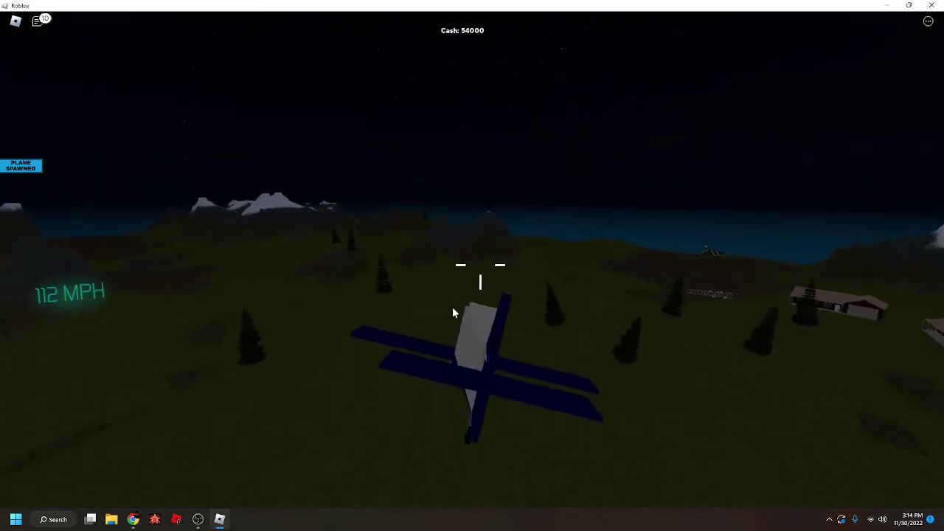
pyautogui.press('d')
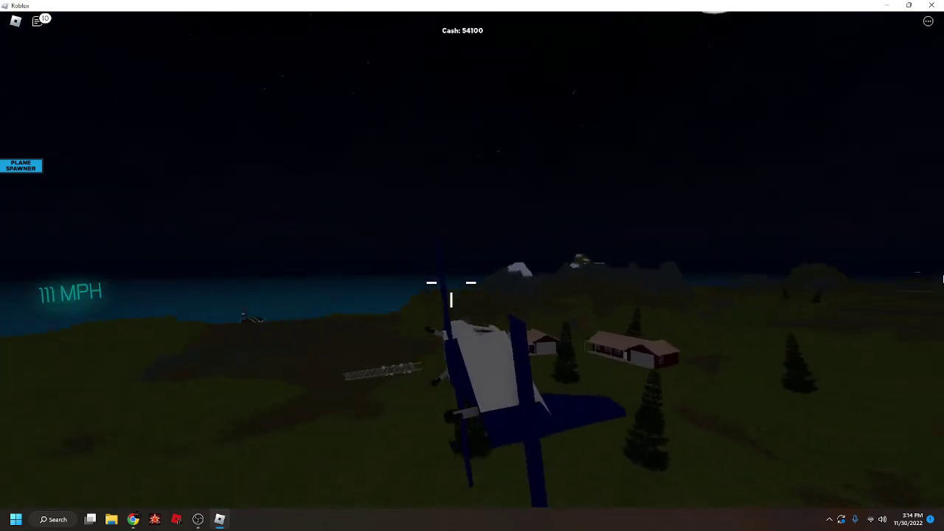
pyautogui.press('d')
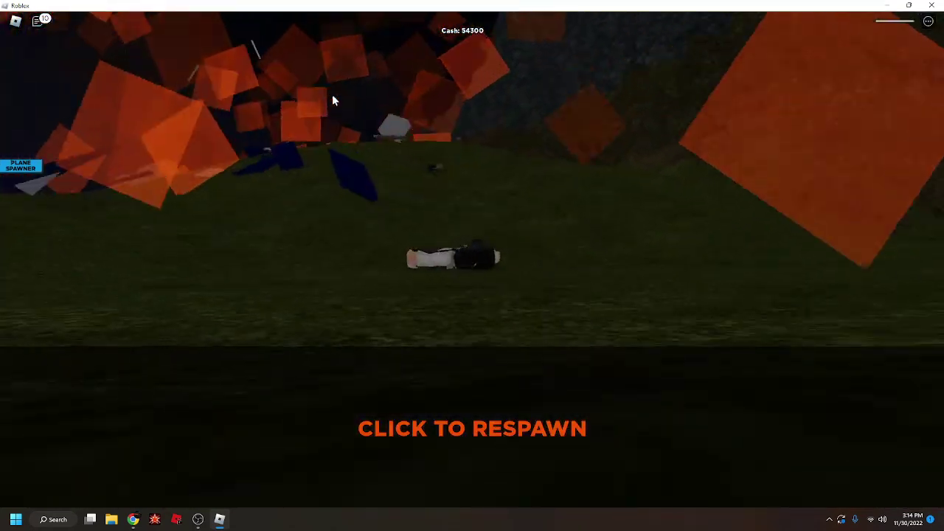
pyautogui.scroll(5, 450, 408)
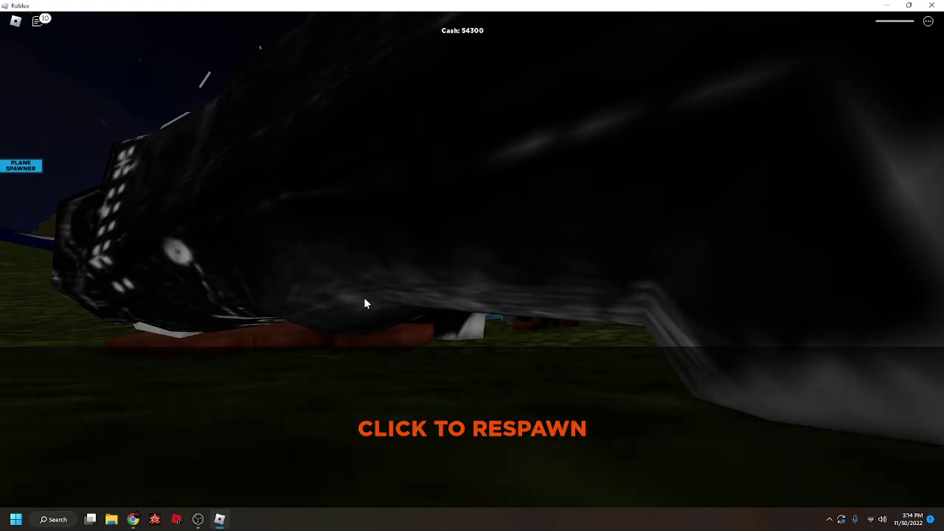
pyautogui.scroll(-5, 366, 303)
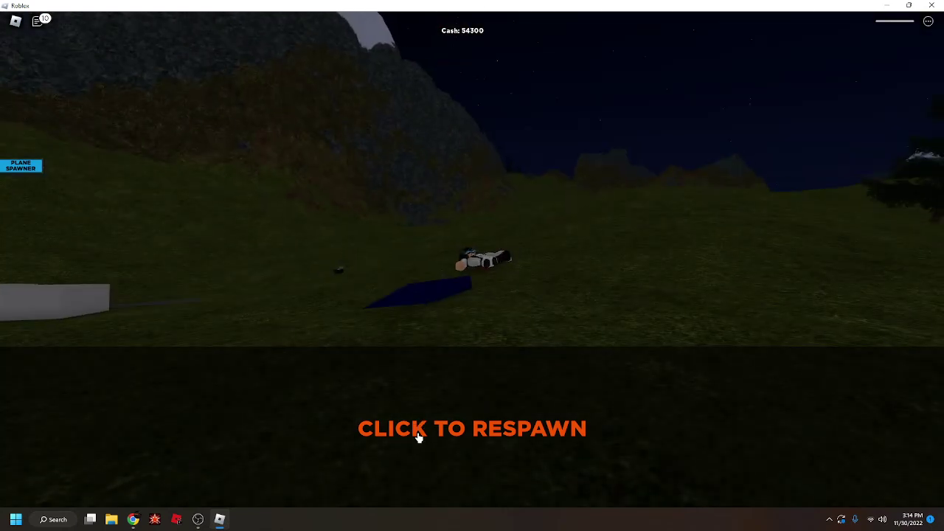
pyautogui.click(418, 436)
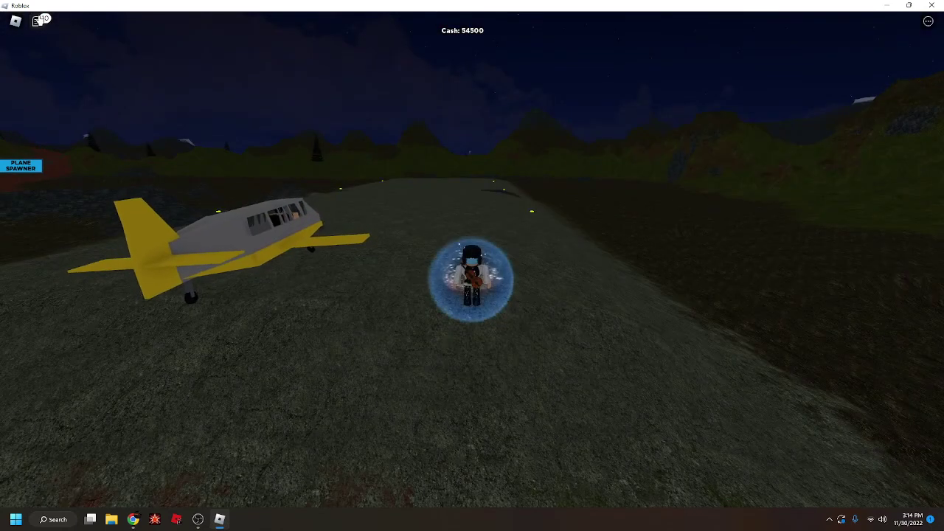
pyautogui.click(38, 21)
# Step: Switch to Chrome to view the Plane crash physics game page
pyautogui.click(135, 519)
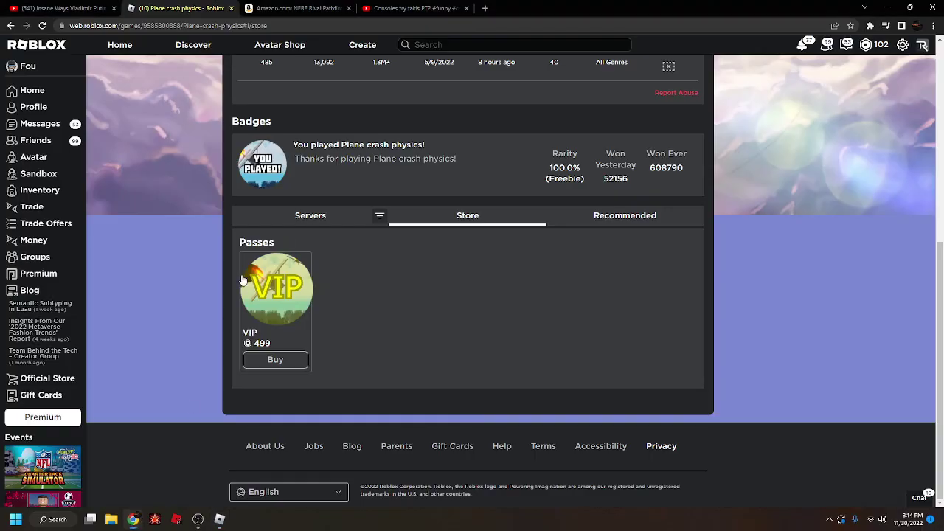
pyautogui.scroll(5, 472, 295)
pyautogui.scroll(5, 472, 296)
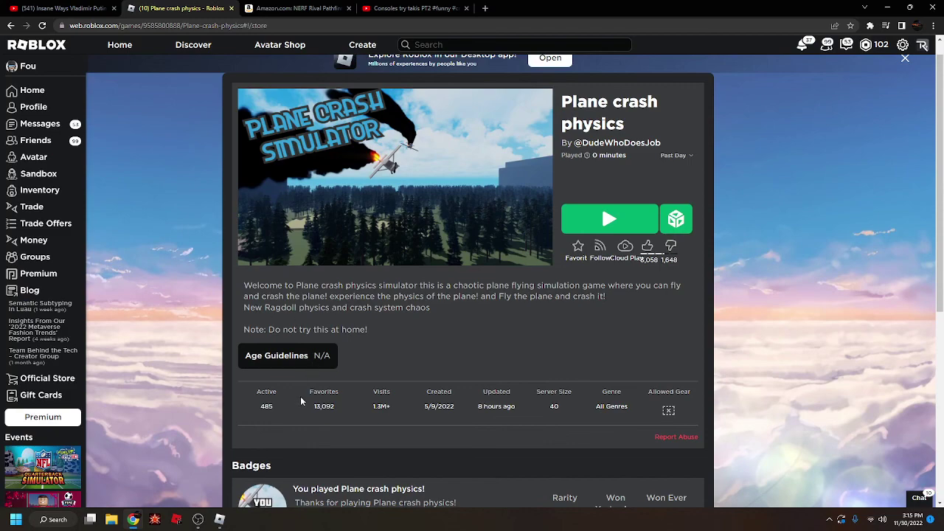
# Step: Back in the game, spawn the red AE Stunt biplane from the plane spawner and rotate around it
pyautogui.click(220, 519)
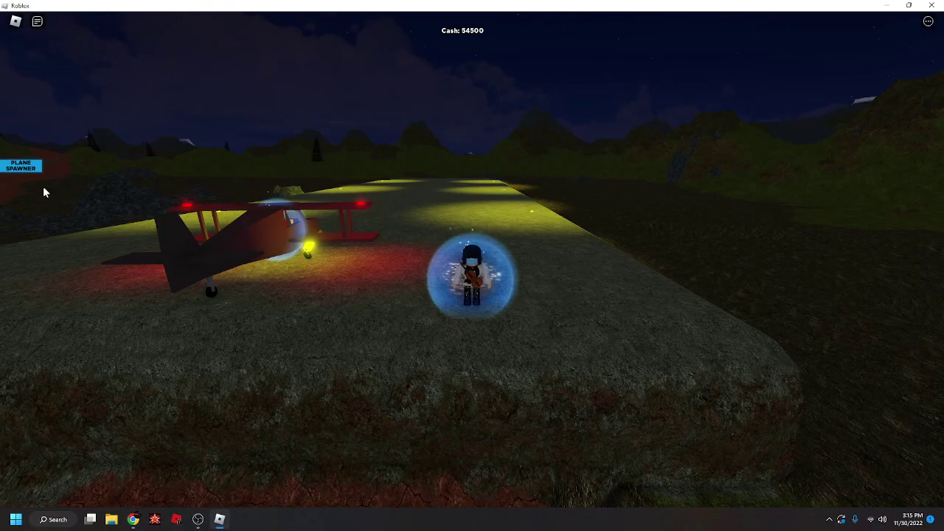
pyautogui.click(22, 166)
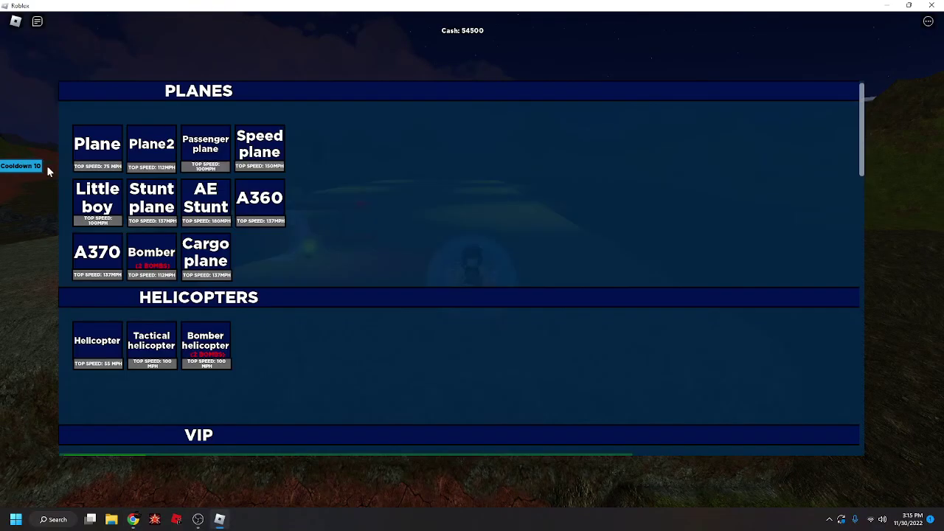
pyautogui.click(206, 203)
pyautogui.scroll(3, 409, 264)
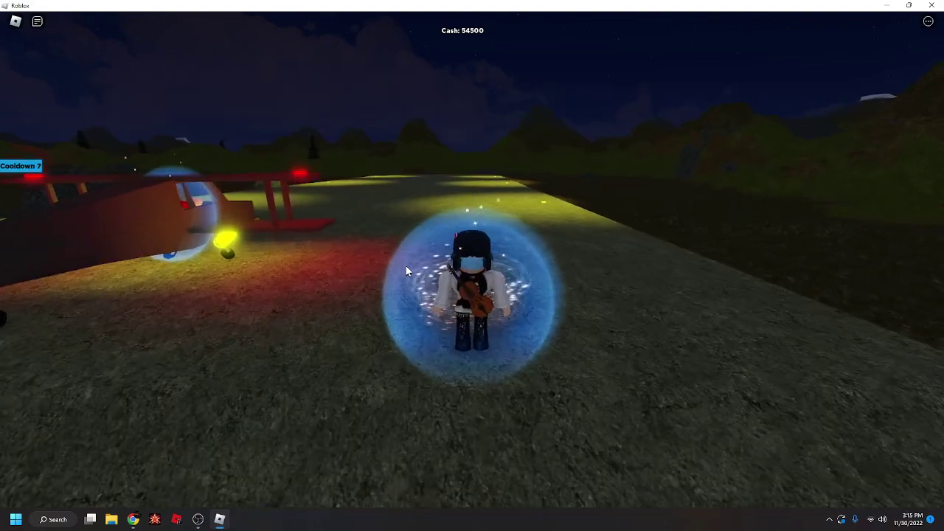
pyautogui.scroll(-3, 410, 265)
pyautogui.press('Right')
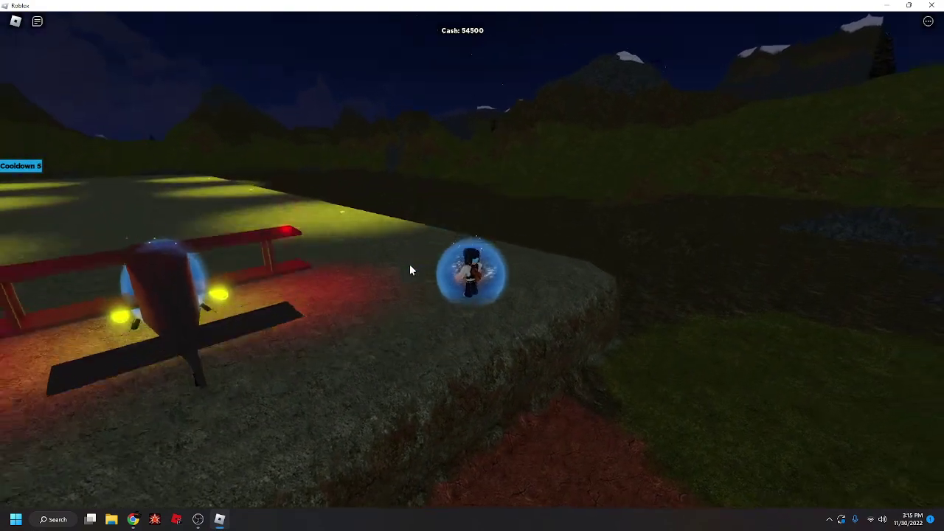
pyautogui.scroll(-5, 410, 264)
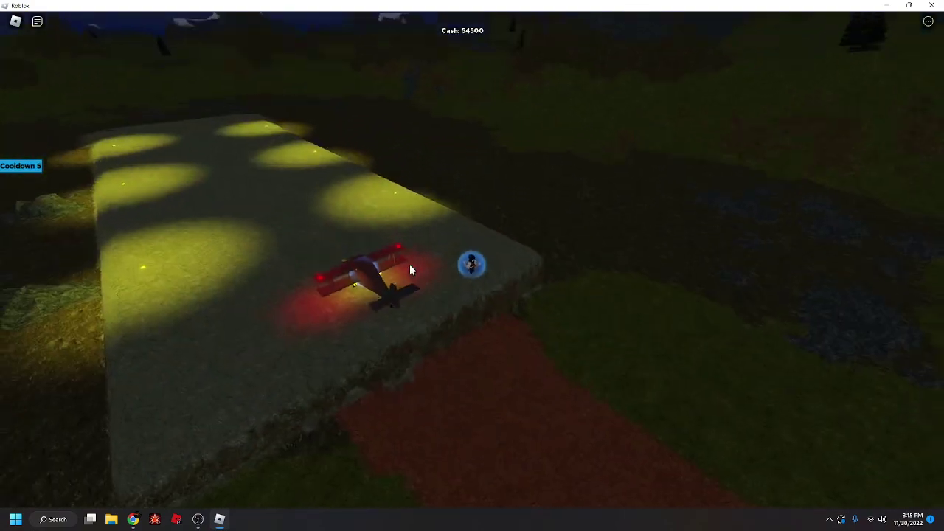
pyautogui.scroll(4, 410, 264)
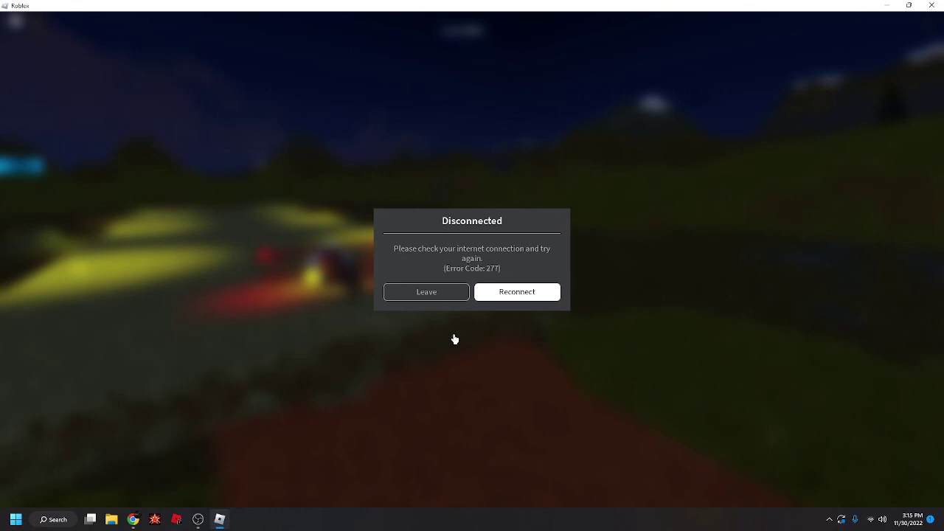
# Step: Bring up OBS, then choose Reconnect on the code 277 Disconnected dialog
pyautogui.click(197, 519)
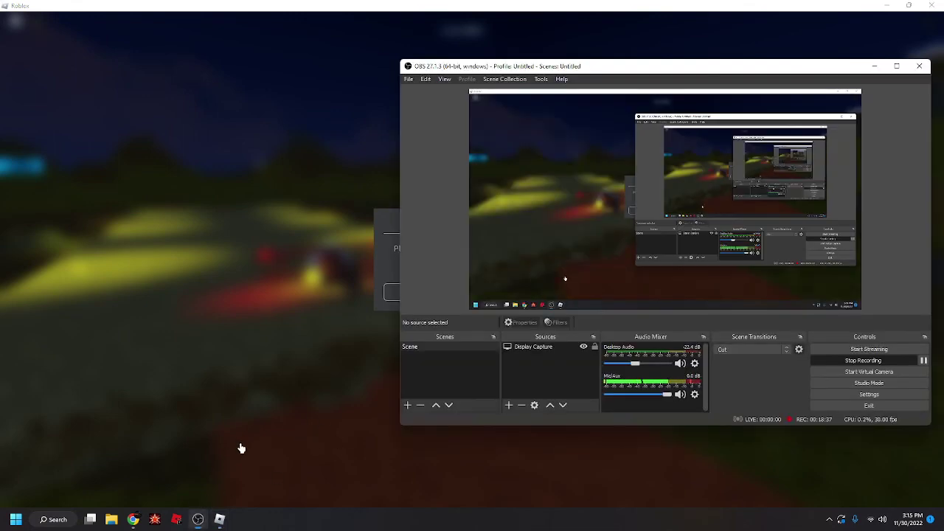
pyautogui.click(555, 463)
pyautogui.press('Return')
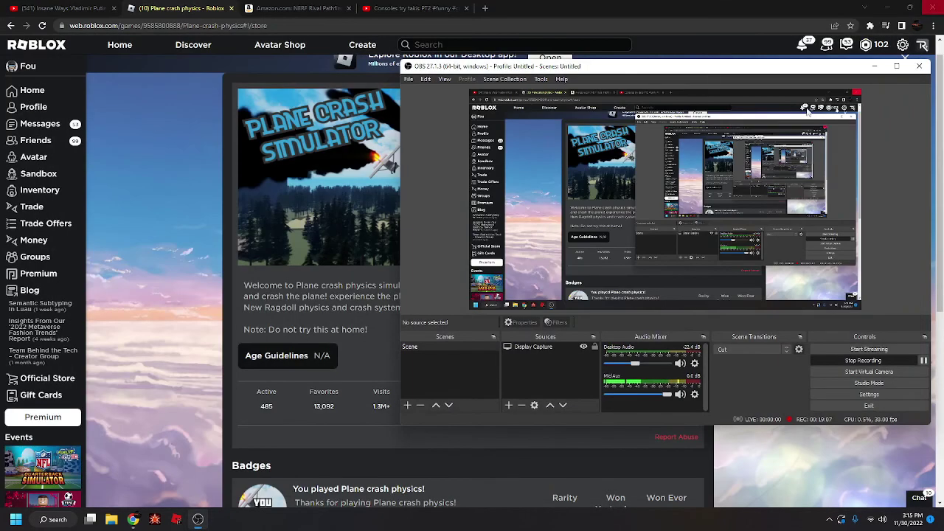
# Step: From the Plane crash physics web page in Chrome, hit Play to rejoin the game
pyautogui.click(231, 265)
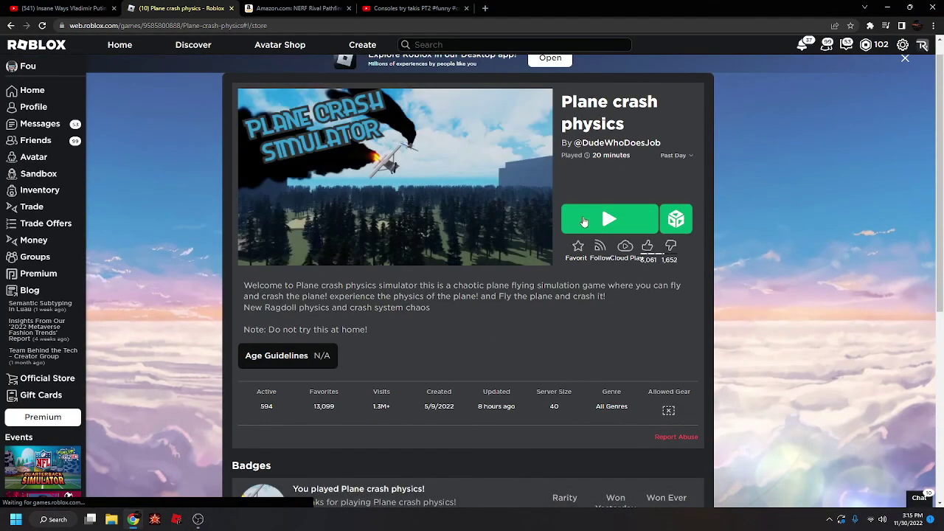
pyautogui.scroll(-5, 546, 242)
pyautogui.scroll(-3, 351, 349)
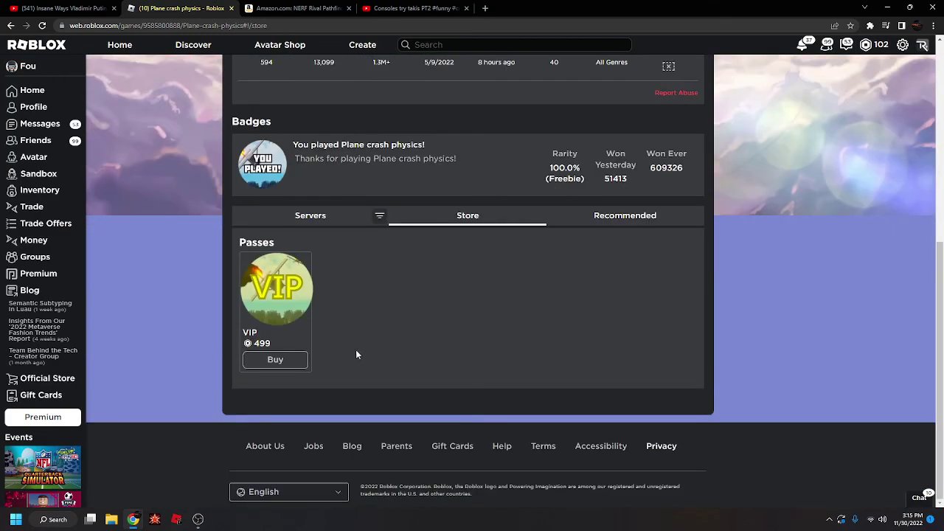
pyautogui.scroll(5, 420, 319)
pyautogui.scroll(3, 516, 295)
pyautogui.click(590, 236)
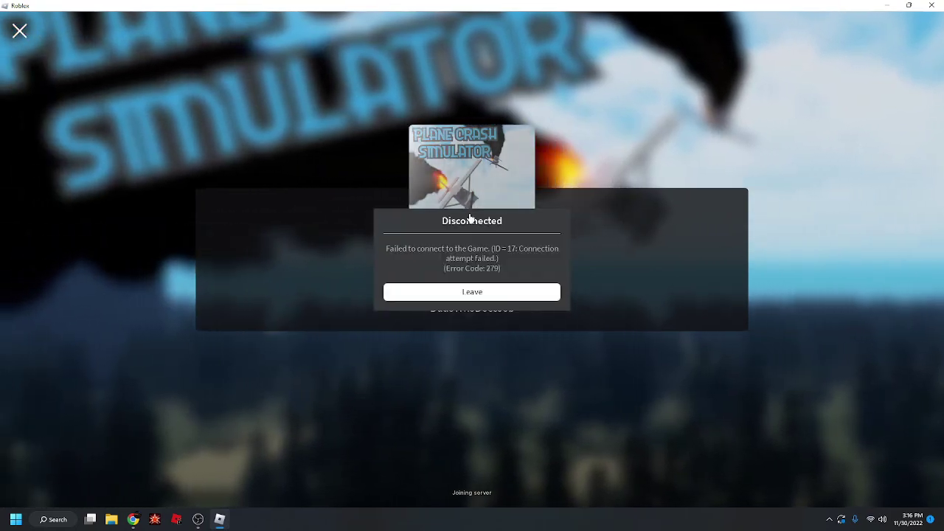
# Step: Leave the code 279 Disconnected dialog to return to the Roblox home page
pyautogui.click(469, 295)
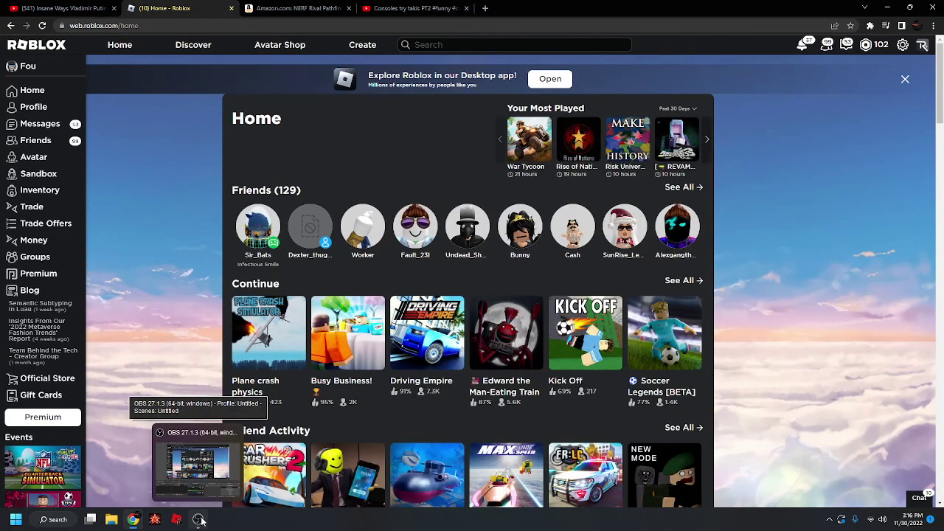
# Step: Bring the OBS recording window in front of the Roblox home page
pyautogui.click(199, 519)
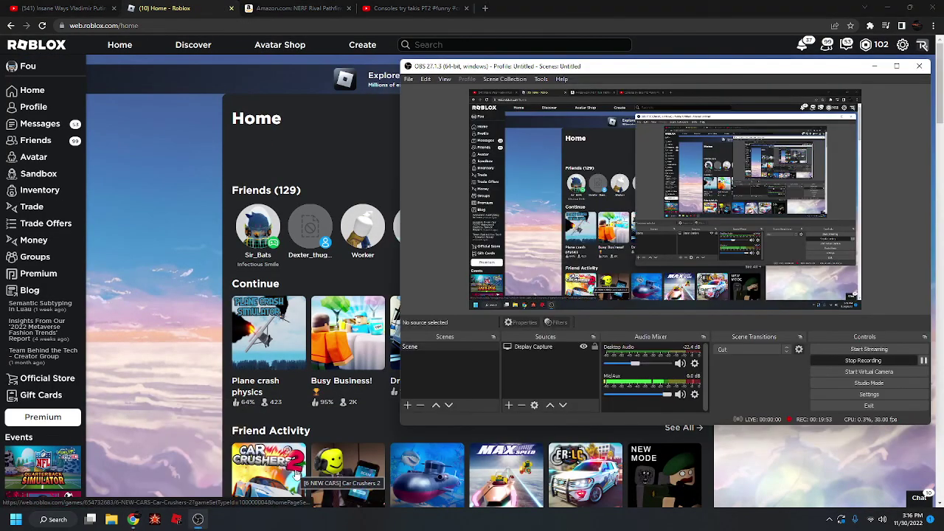